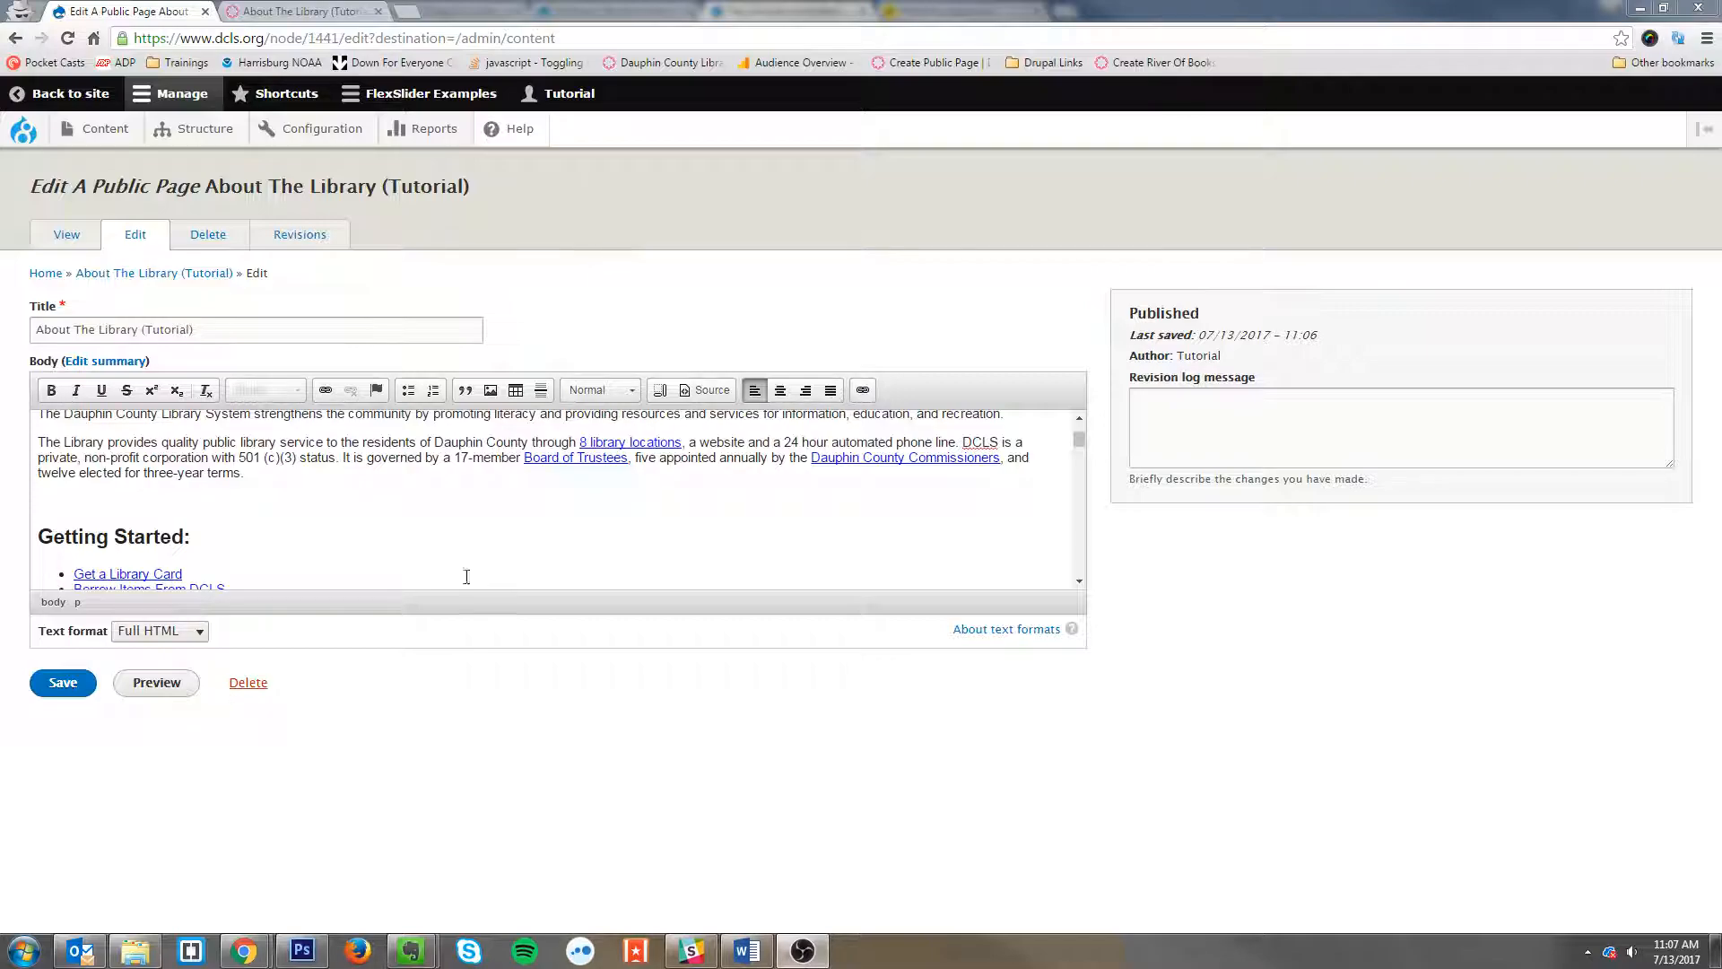
Step: Compare the body text in the editor with the live page open in the other tab
left_click(422, 481)
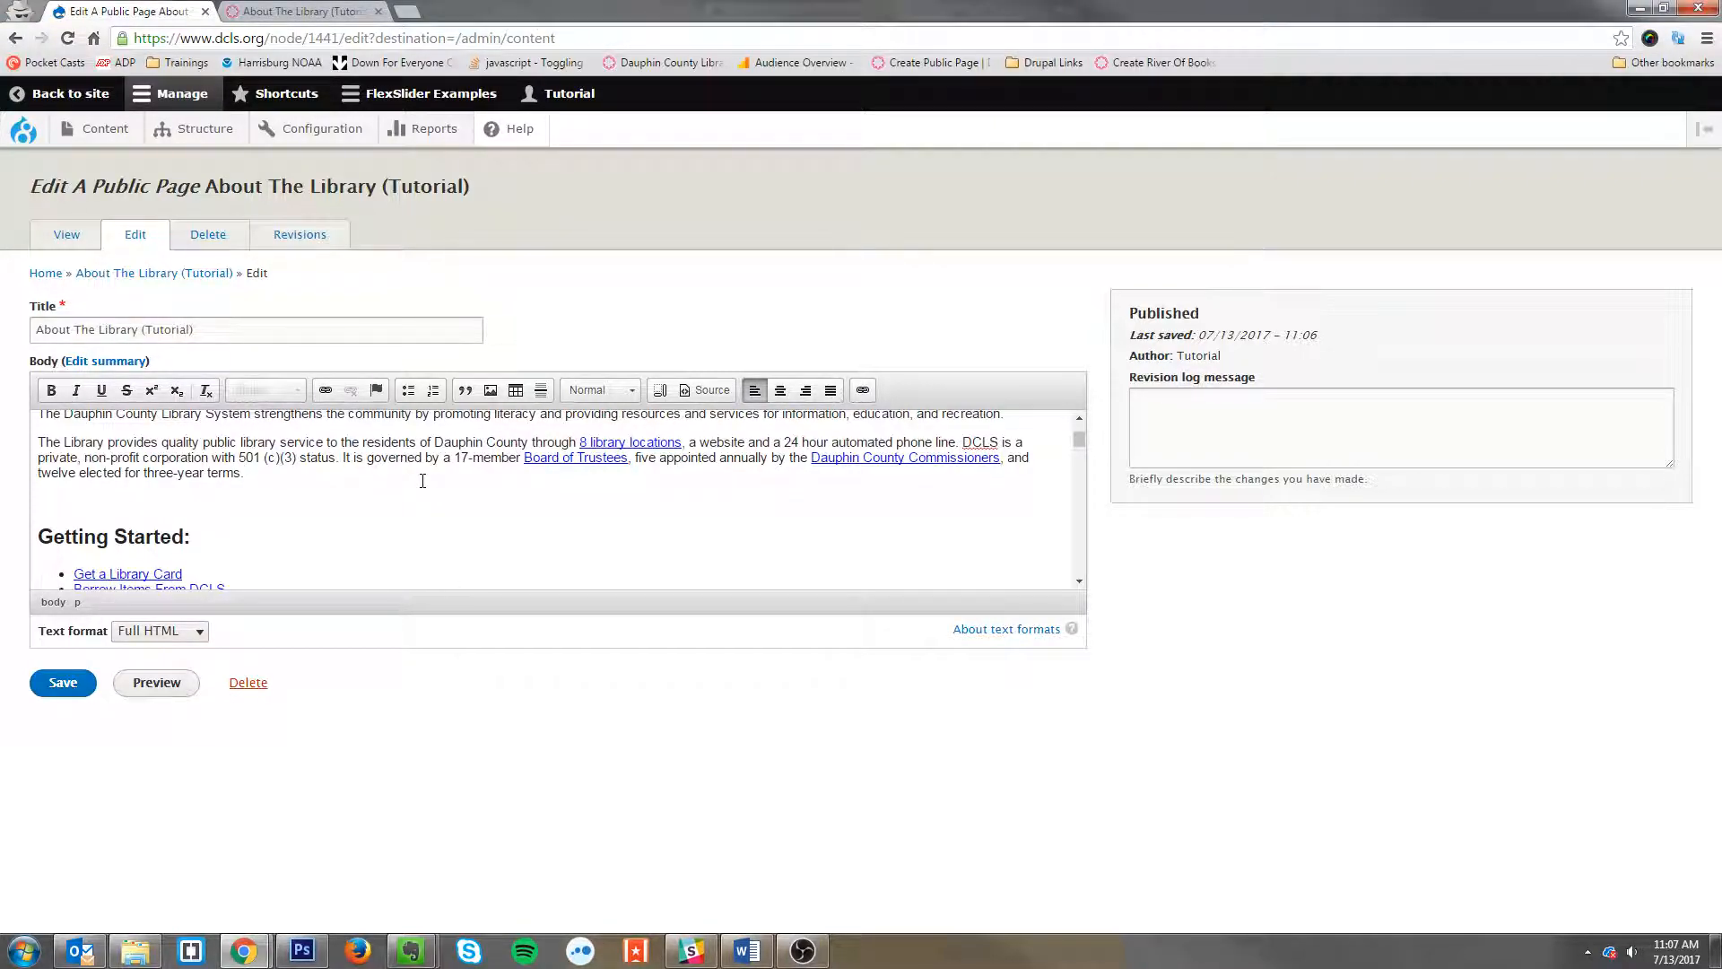
scroll(423, 481, "up", 1)
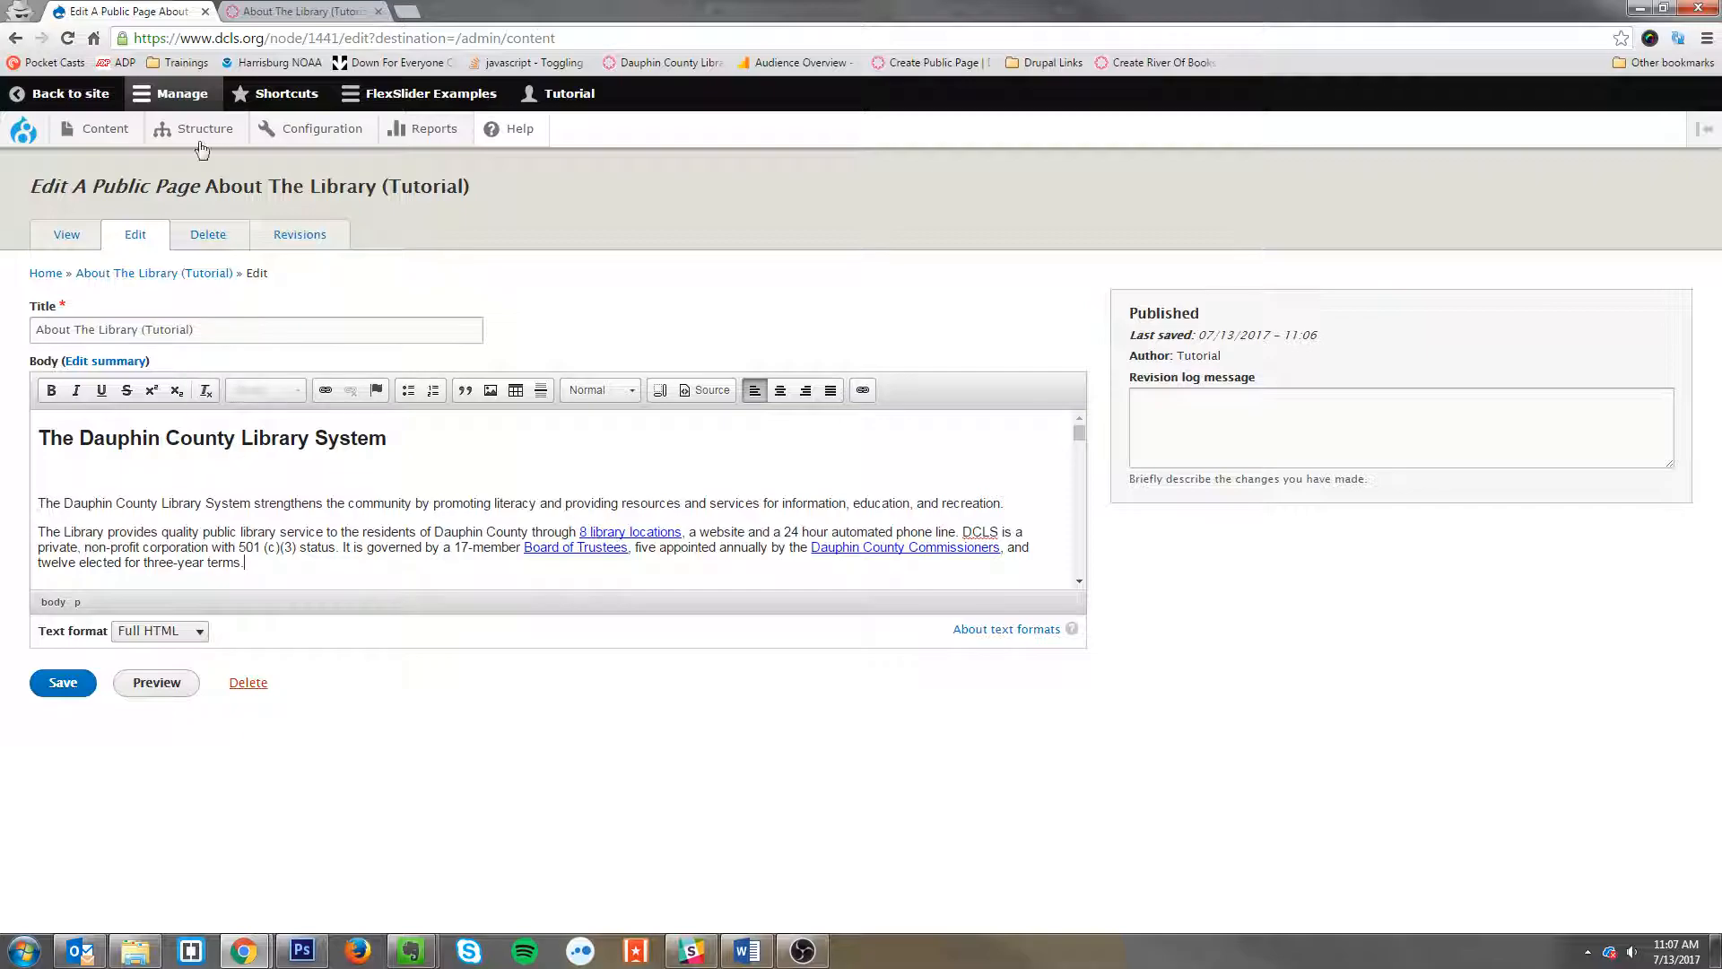
left_click(296, 11)
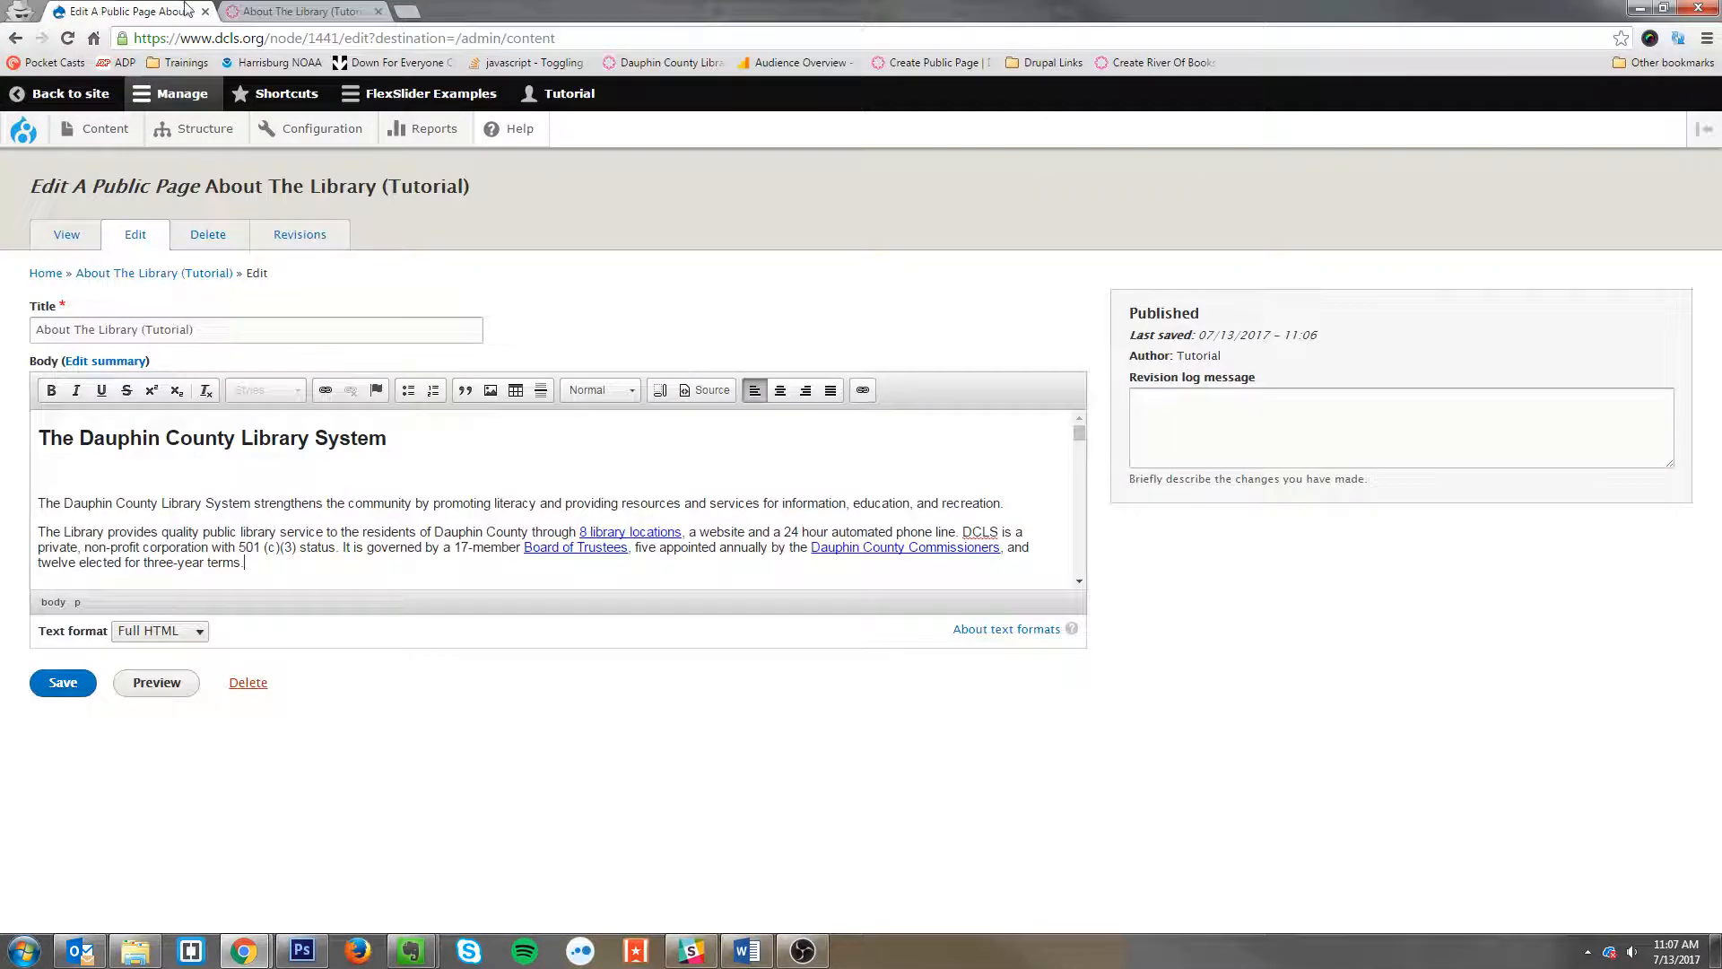
left_click(126, 11)
scroll(538, 529, "down", 3)
scroll(607, 582, "up", 3)
left_click(565, 542)
scroll(567, 548, "down", 3)
scroll(567, 548, "up", 5)
Step: Retype the last letters of the word 'community' in the first body paragraph
left_click(291, 495)
left_click(399, 503)
key("BackSpace")
key("BackSpace")
key("BackSpace")
type("ity")
Step: Select the main 'The Dauphin County Library System' heading and inspect its paragraph format
left_click(321, 436)
left_click_drag(404, 435, 29, 448)
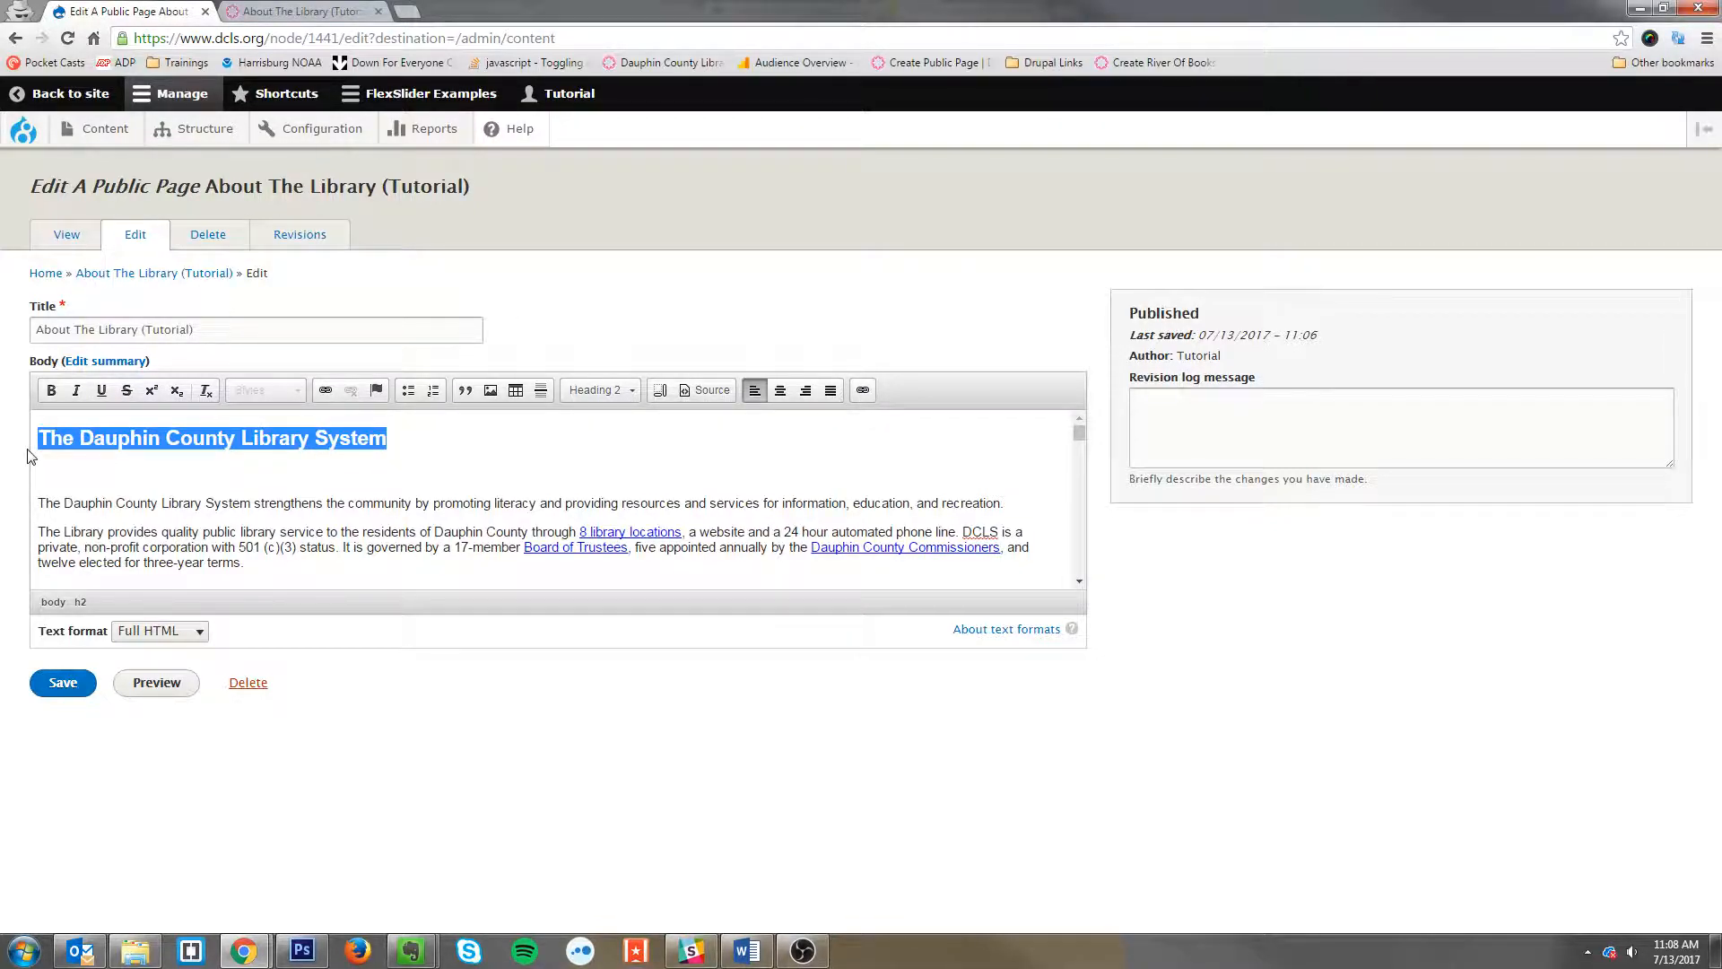
left_click(316, 438)
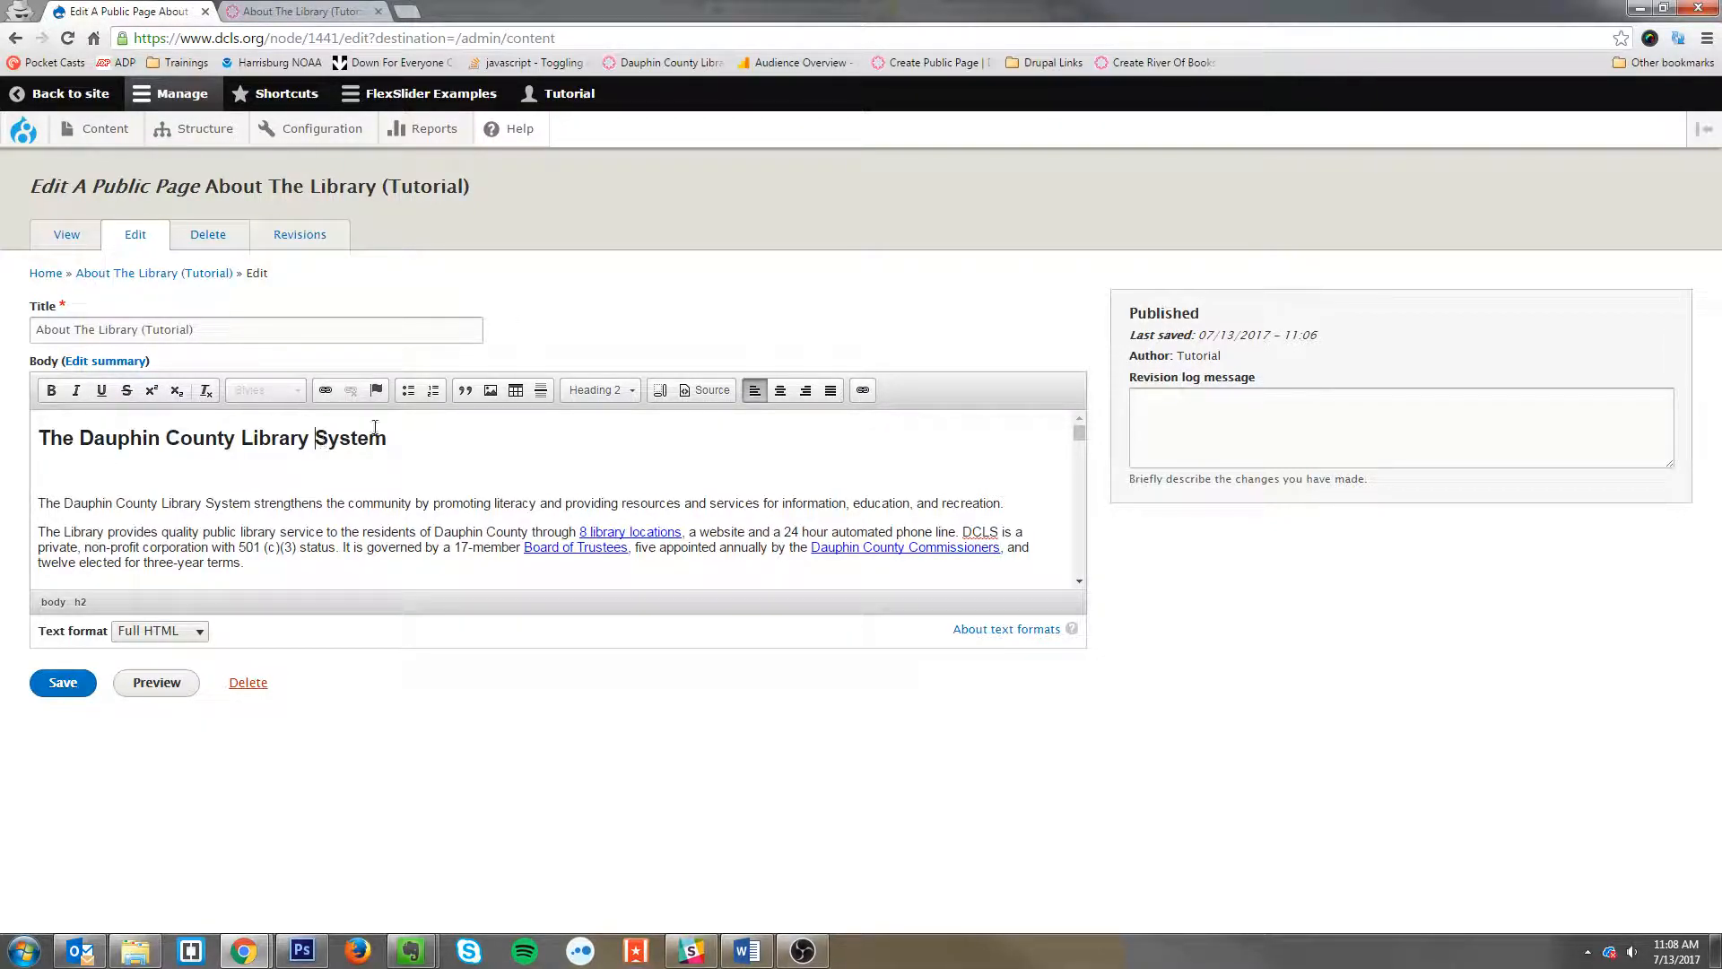
triple_click(315, 438)
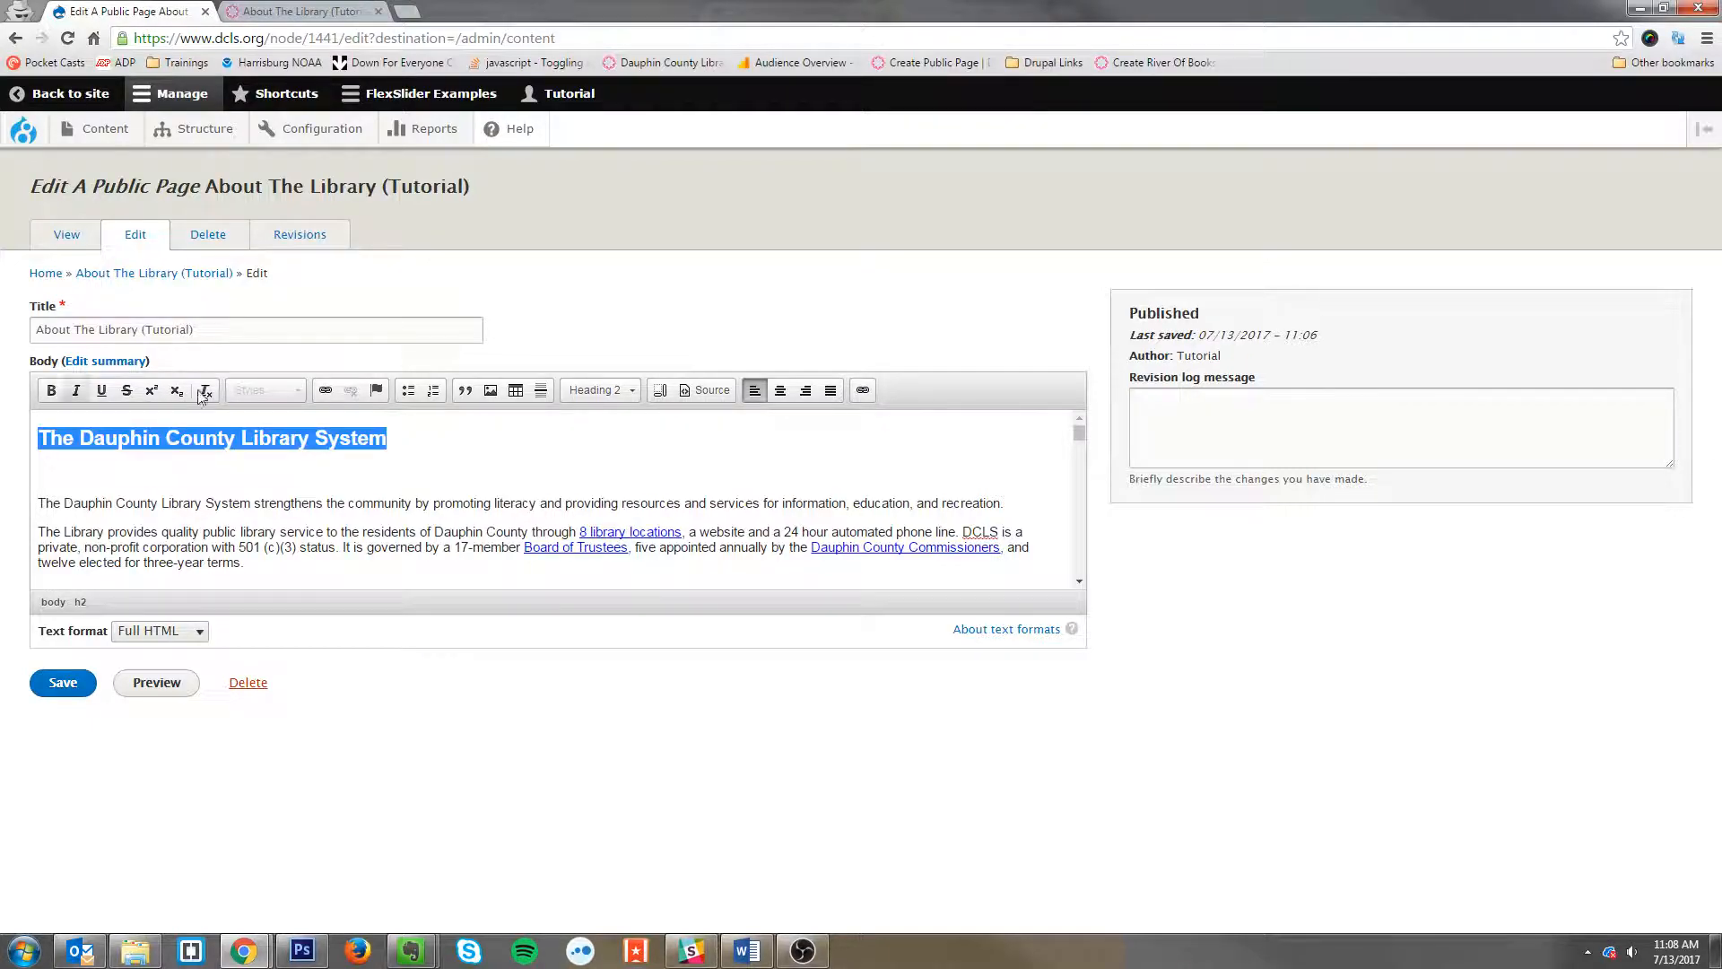
left_click(599, 390)
Step: Select the headings on the live page to compare their appearance
left_click(301, 11)
left_click_drag(713, 406, 262, 406)
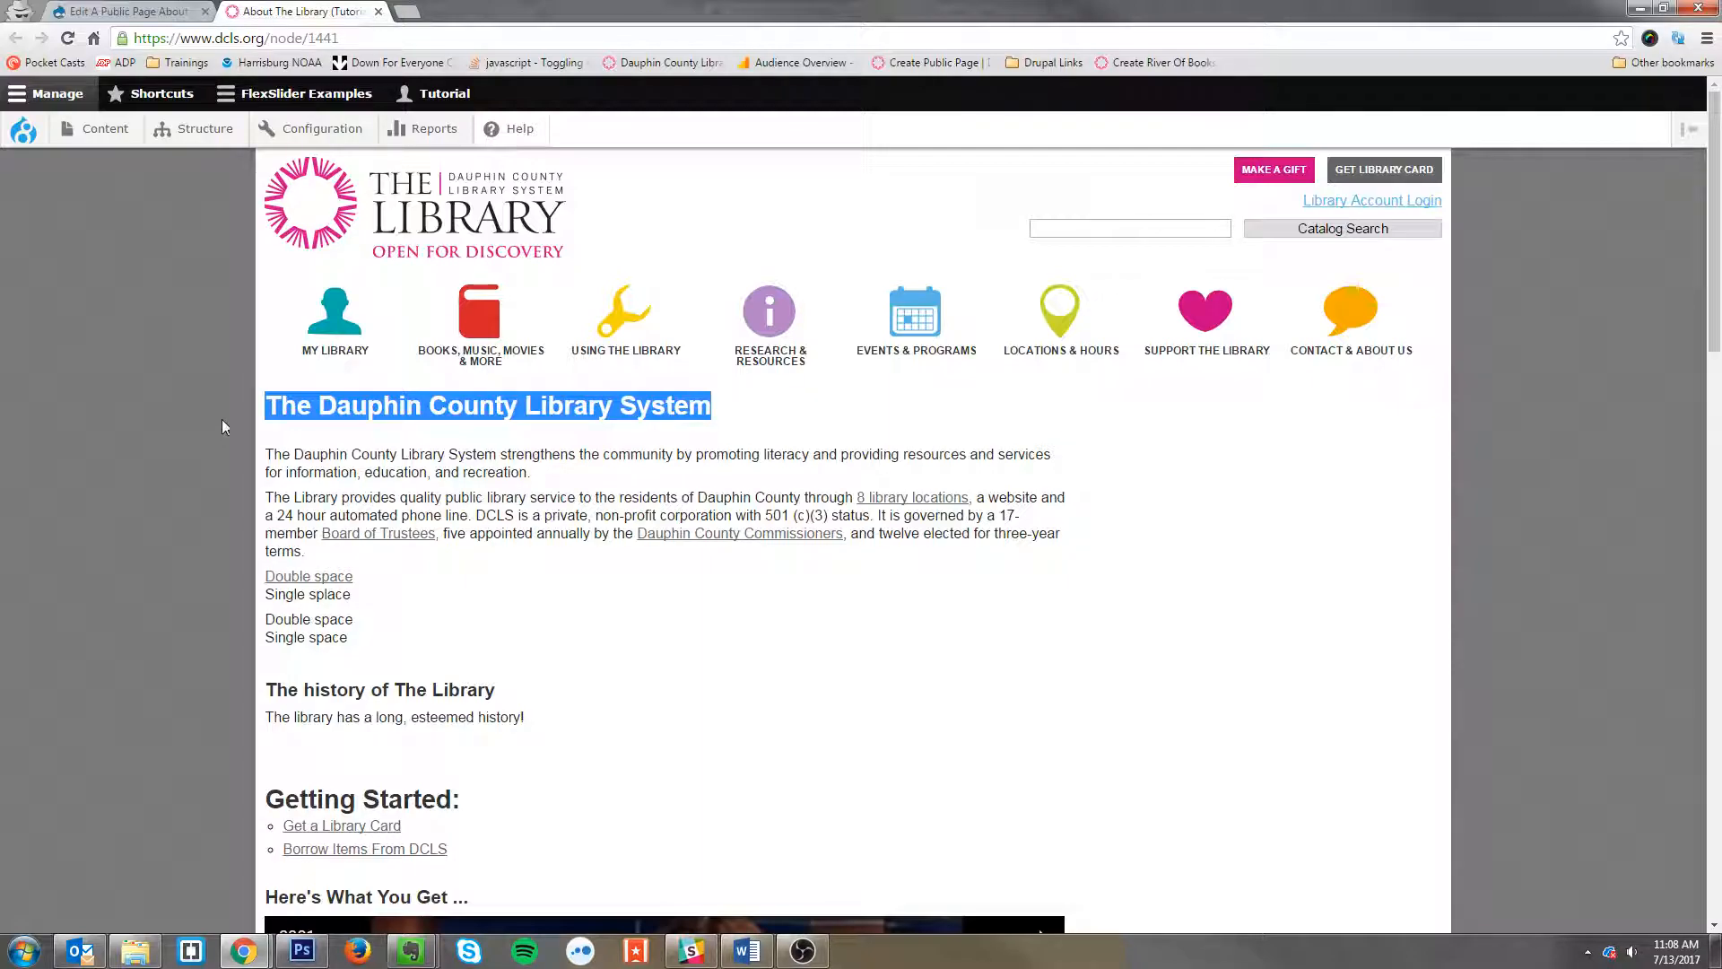
left_click_drag(474, 801, 264, 799)
scroll(380, 742, "down", 5)
scroll(380, 742, "down", 5)
scroll(400, 588, "up", 10)
left_click(426, 374)
Step: Compare the 'Here's What You Get ...' heading in the editor with headings and bold lines on the live page
left_click(128, 11)
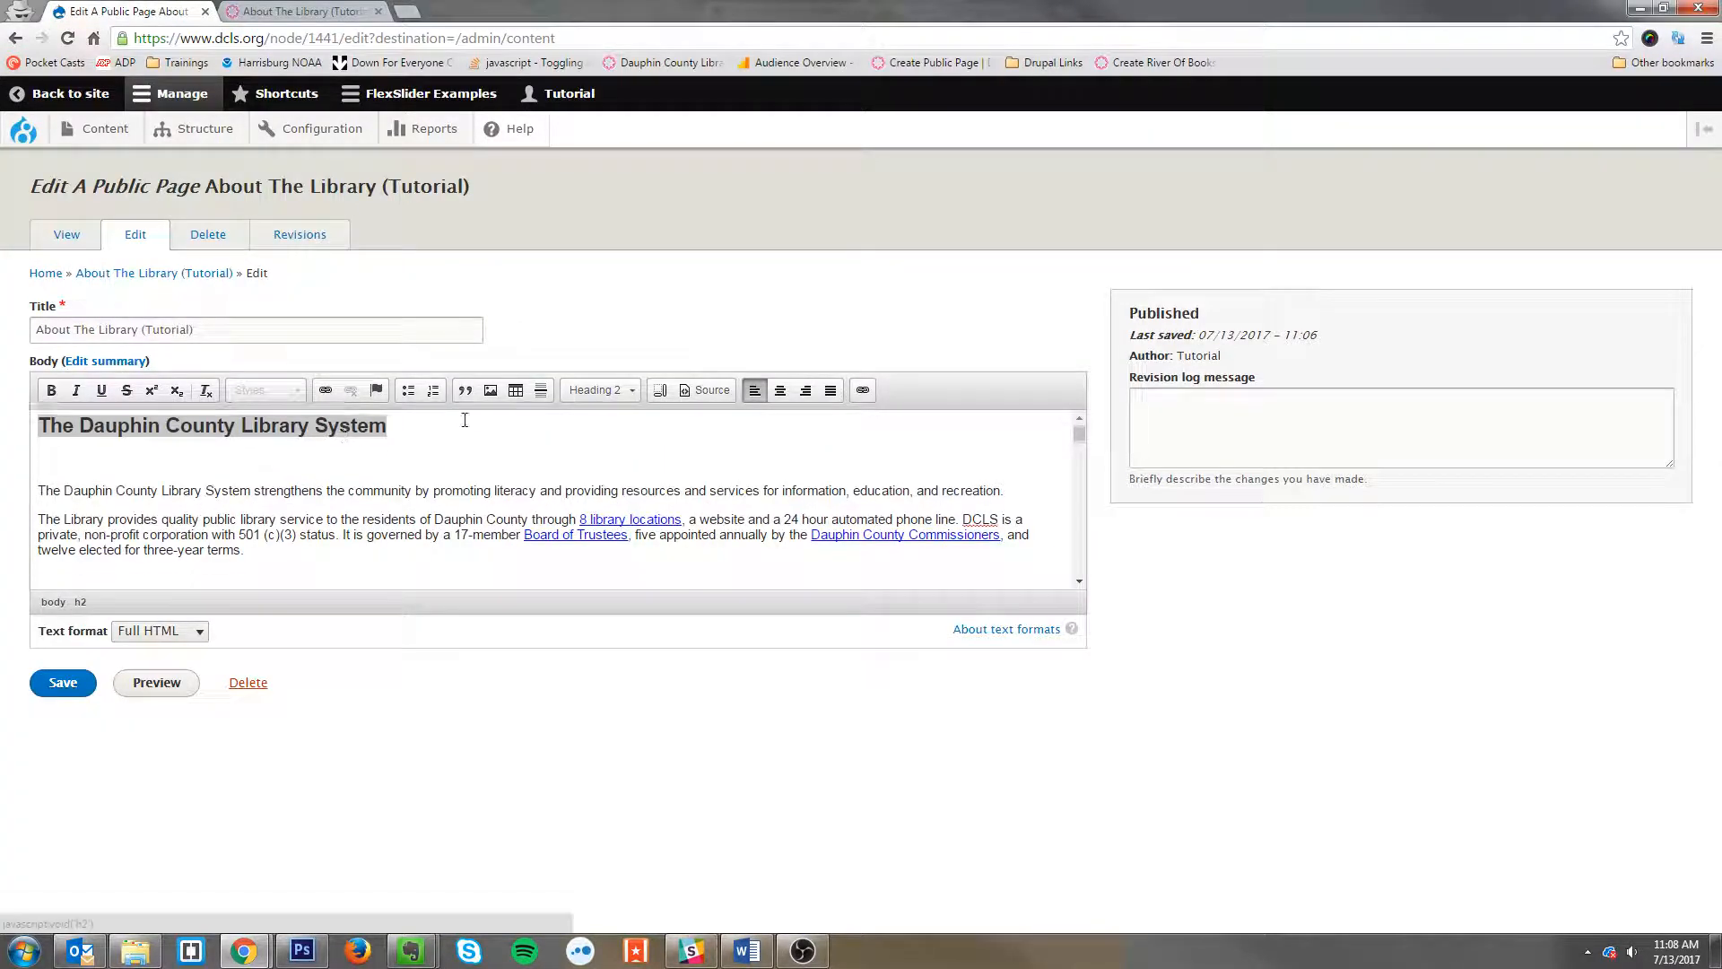
scroll(465, 420, "down", 3)
left_click_drag(236, 564, 38, 560)
left_click(358, 8)
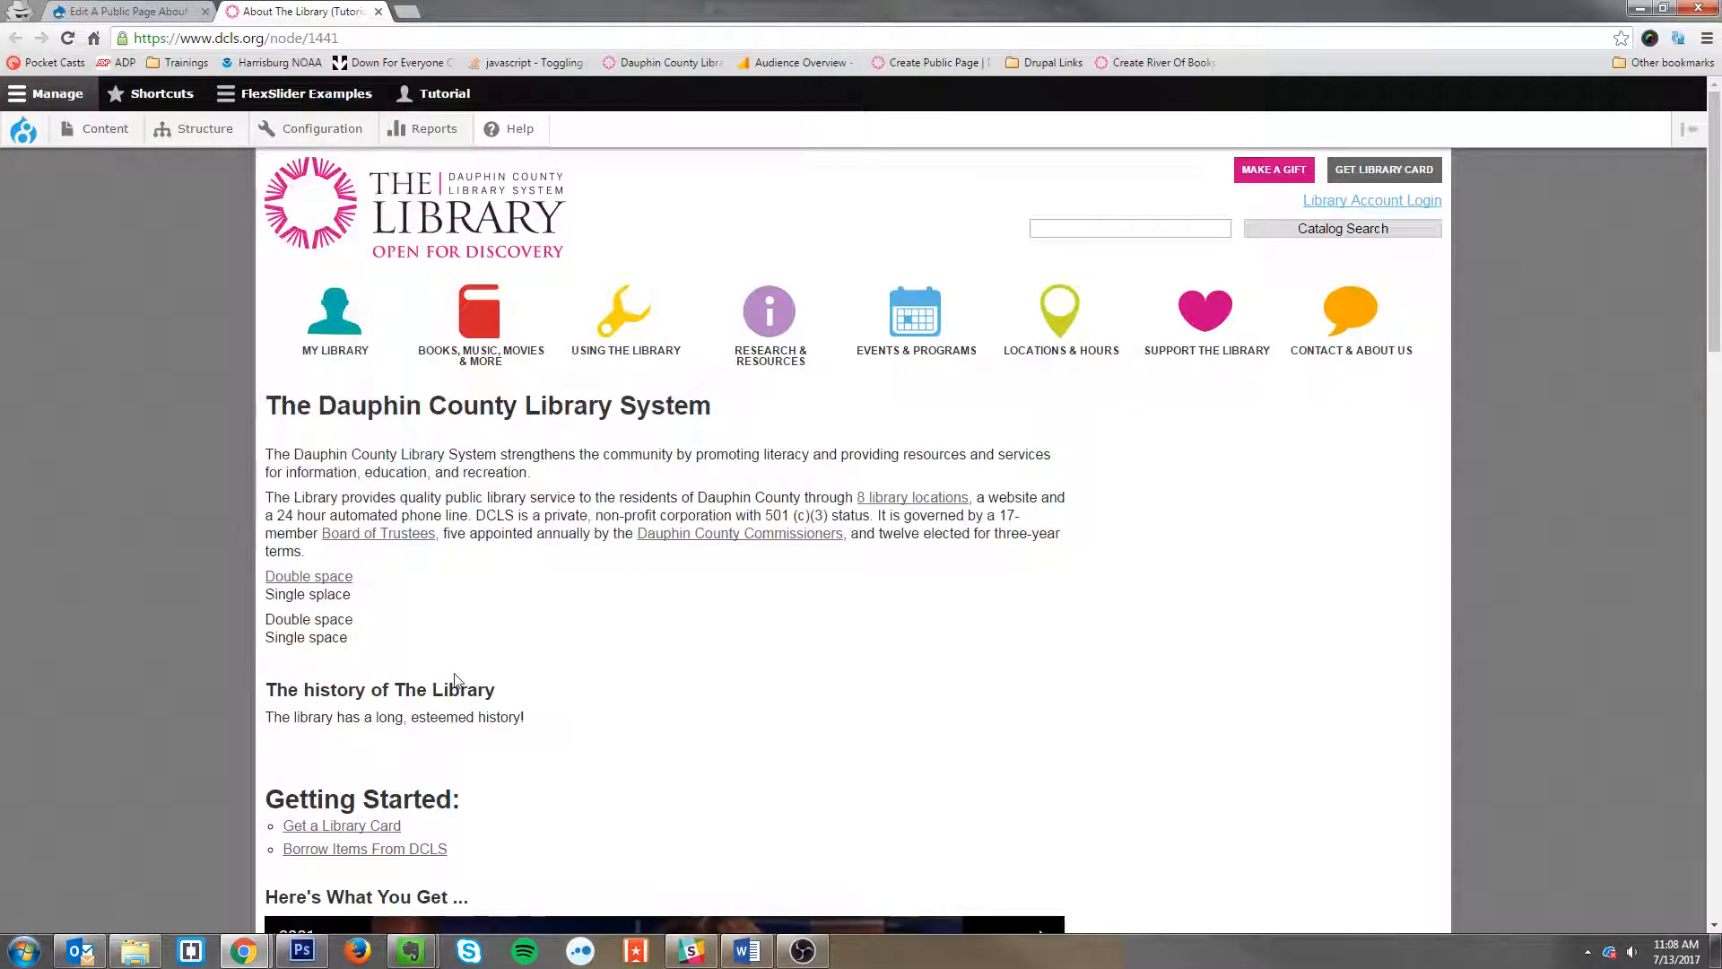
scroll(458, 677, "down", 3)
left_click_drag(516, 447, 259, 441)
scroll(674, 498, "down", 4)
scroll(672, 502, "down", 3)
left_click_drag(514, 562, 274, 562)
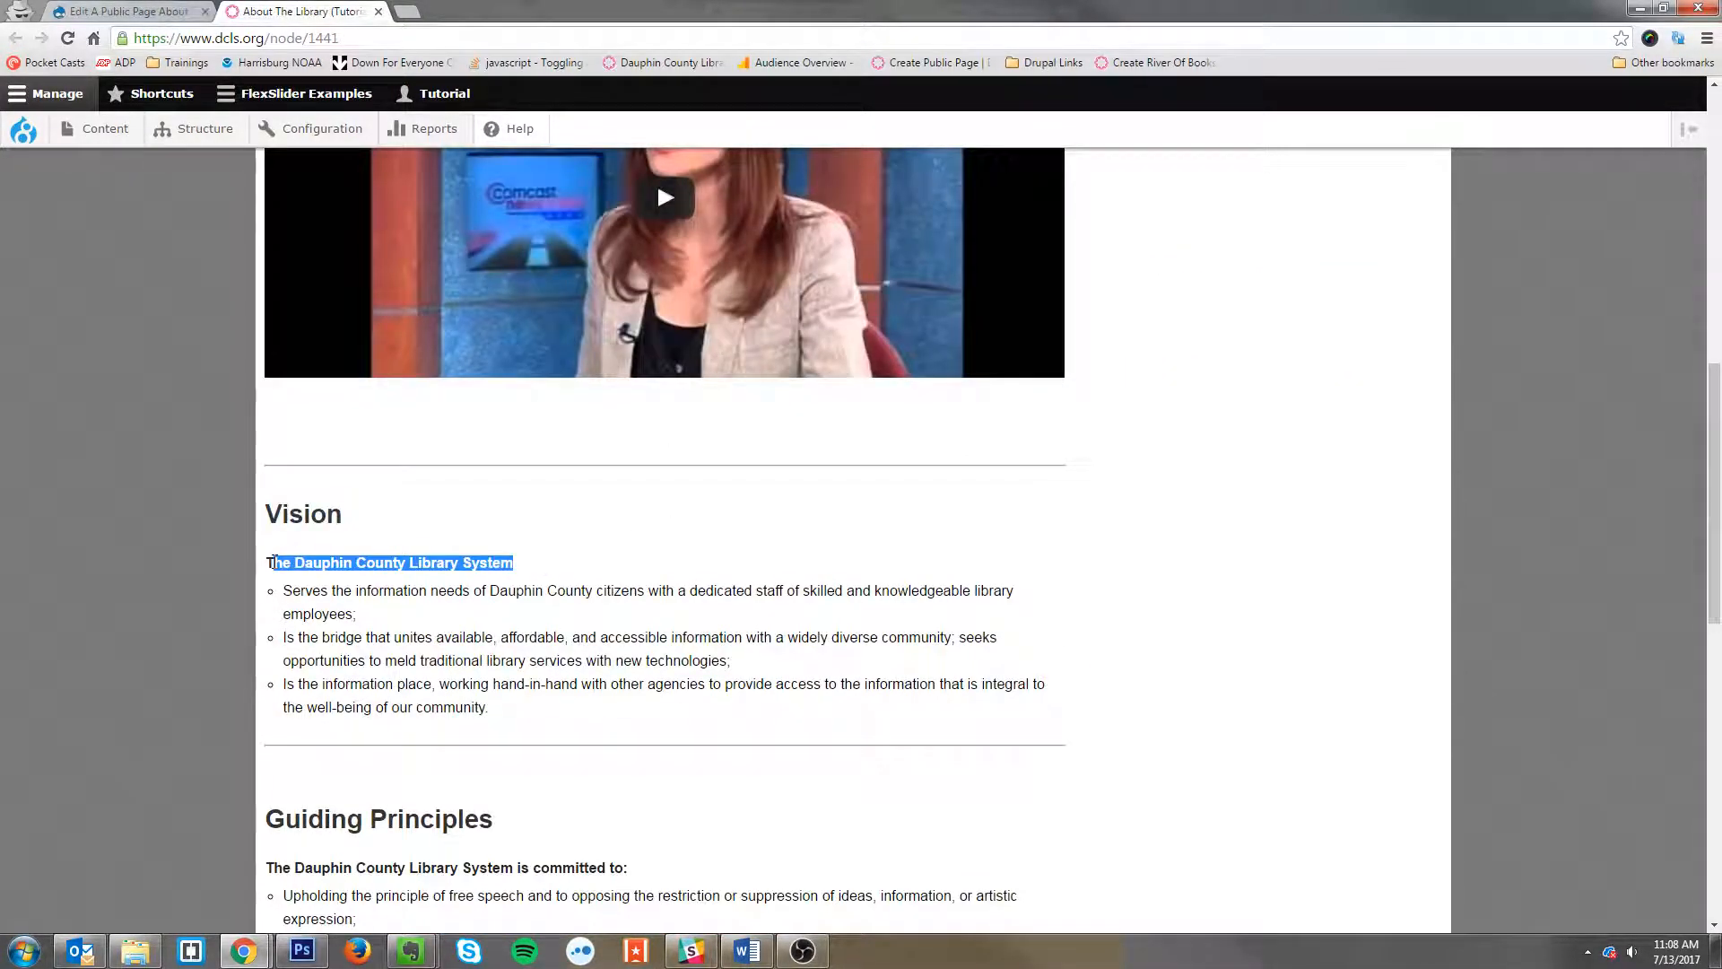
left_click_drag(629, 868, 267, 870)
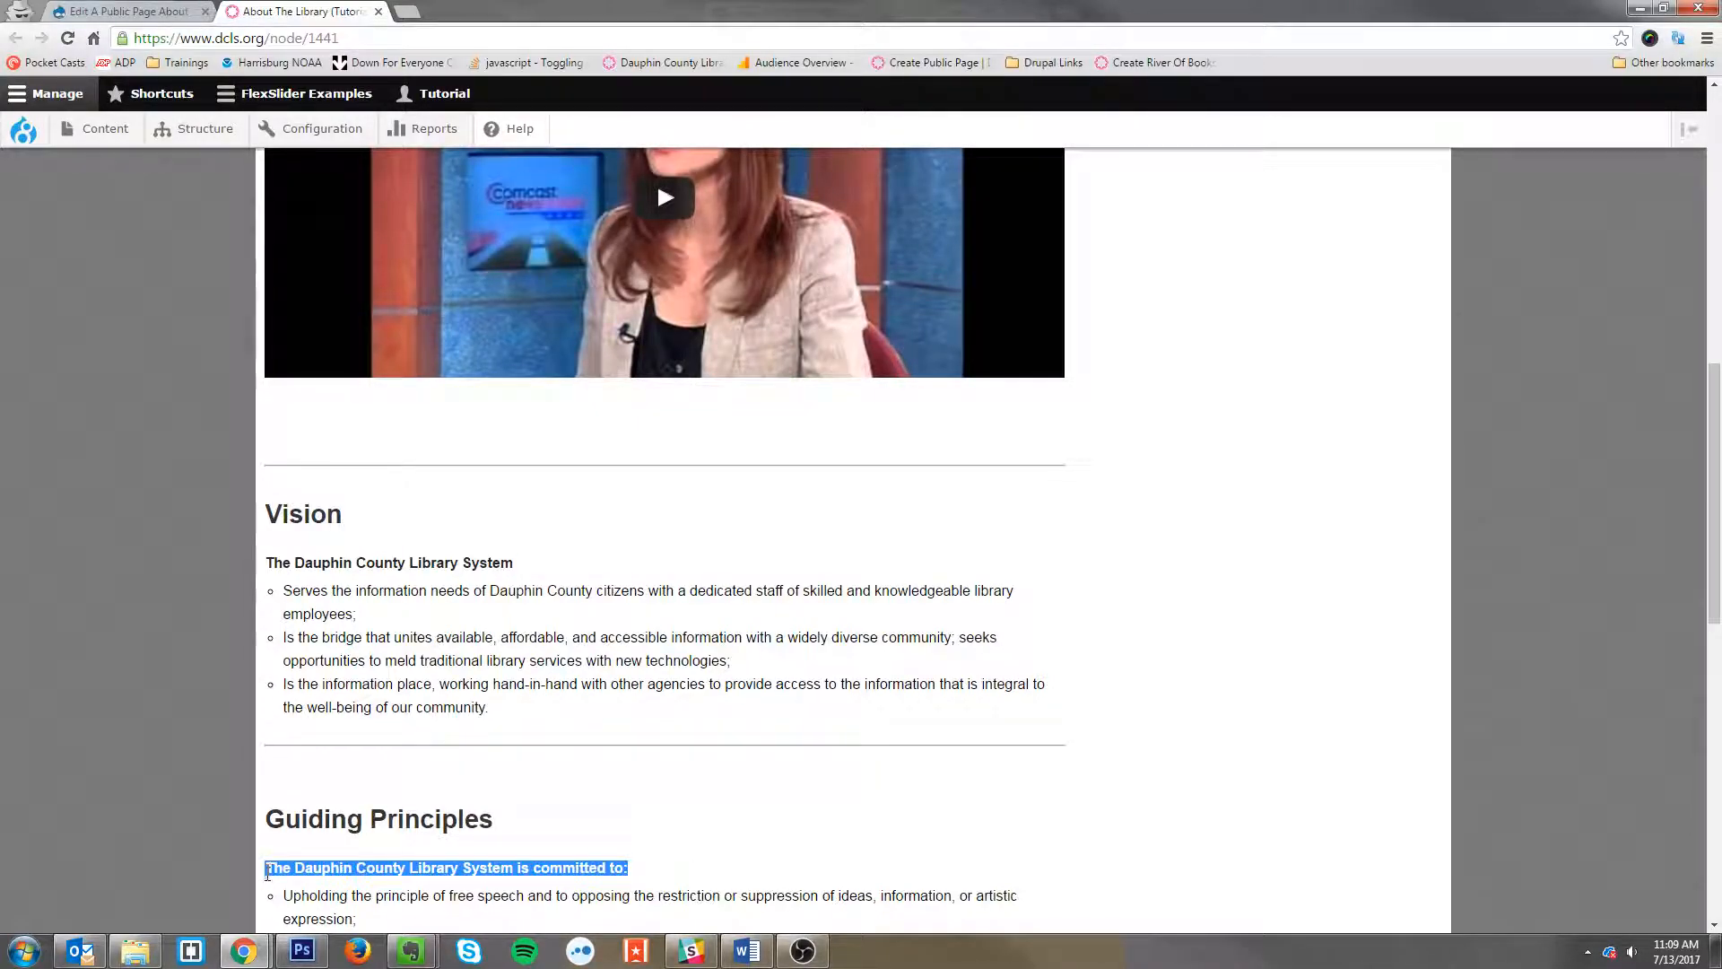
left_click(139, 9)
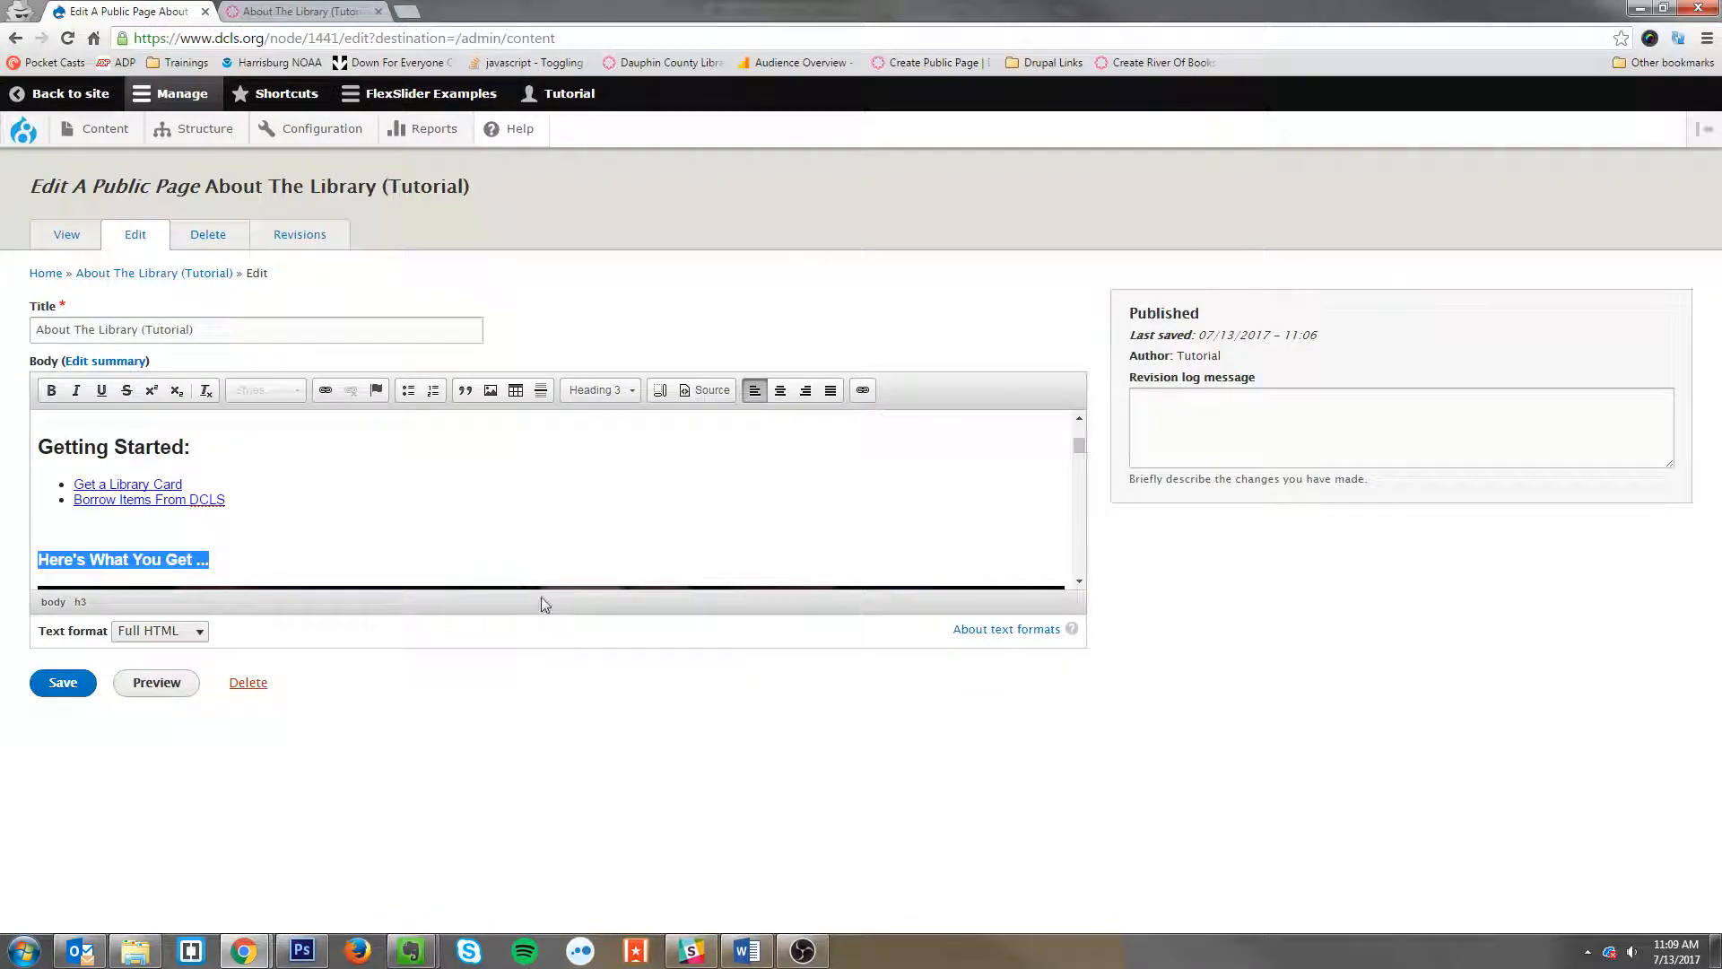
scroll(492, 535, "down", 5)
left_click(350, 503)
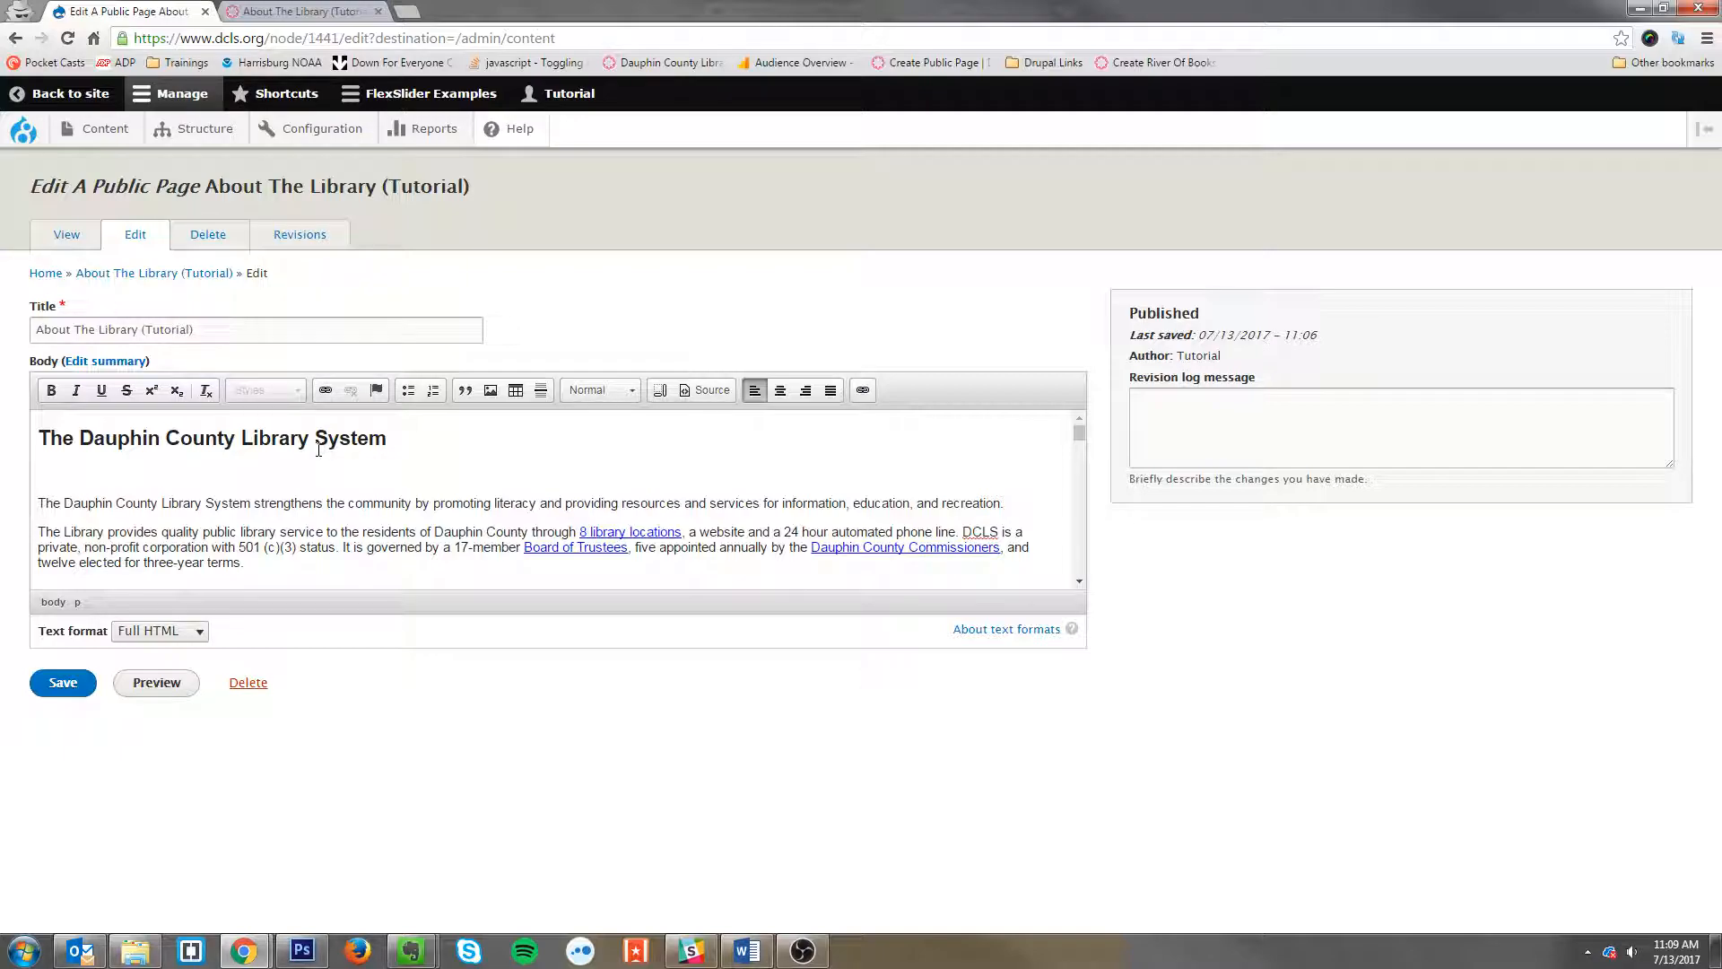
Step: Insert a new empty line after the second paragraph of the body
left_click(318, 448)
scroll(349, 468, "down", 5)
scroll(349, 468, "up", 5)
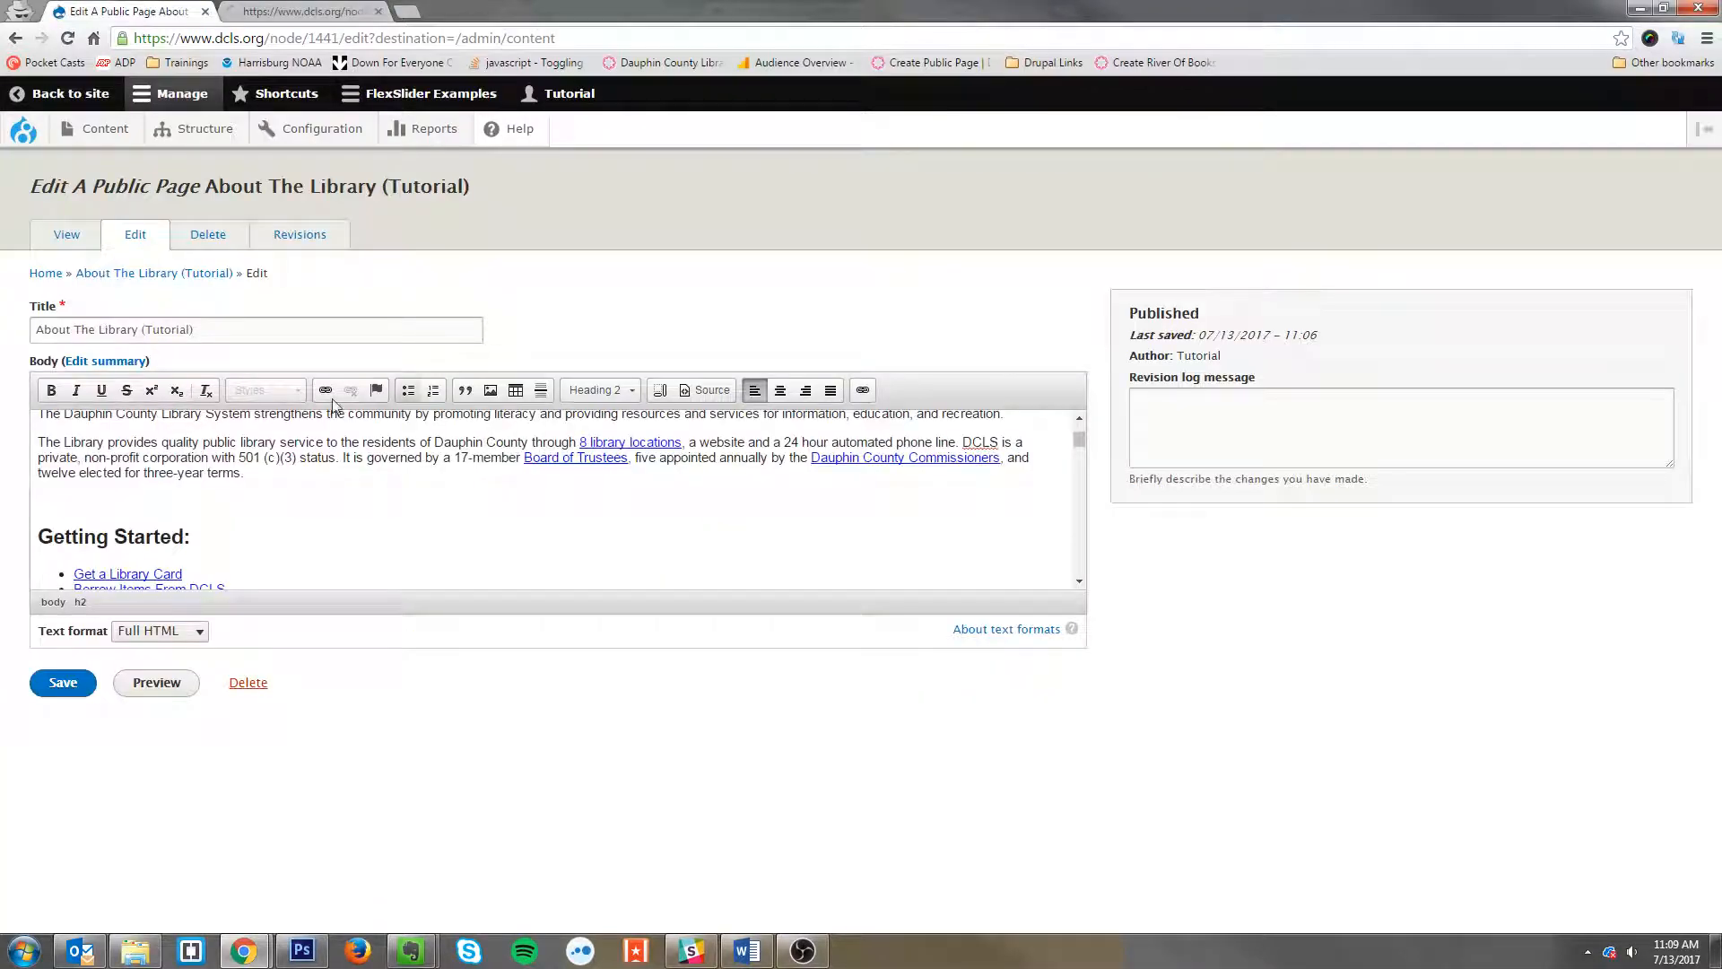
scroll(329, 531, "up", 2)
left_click(334, 570)
key("Return")
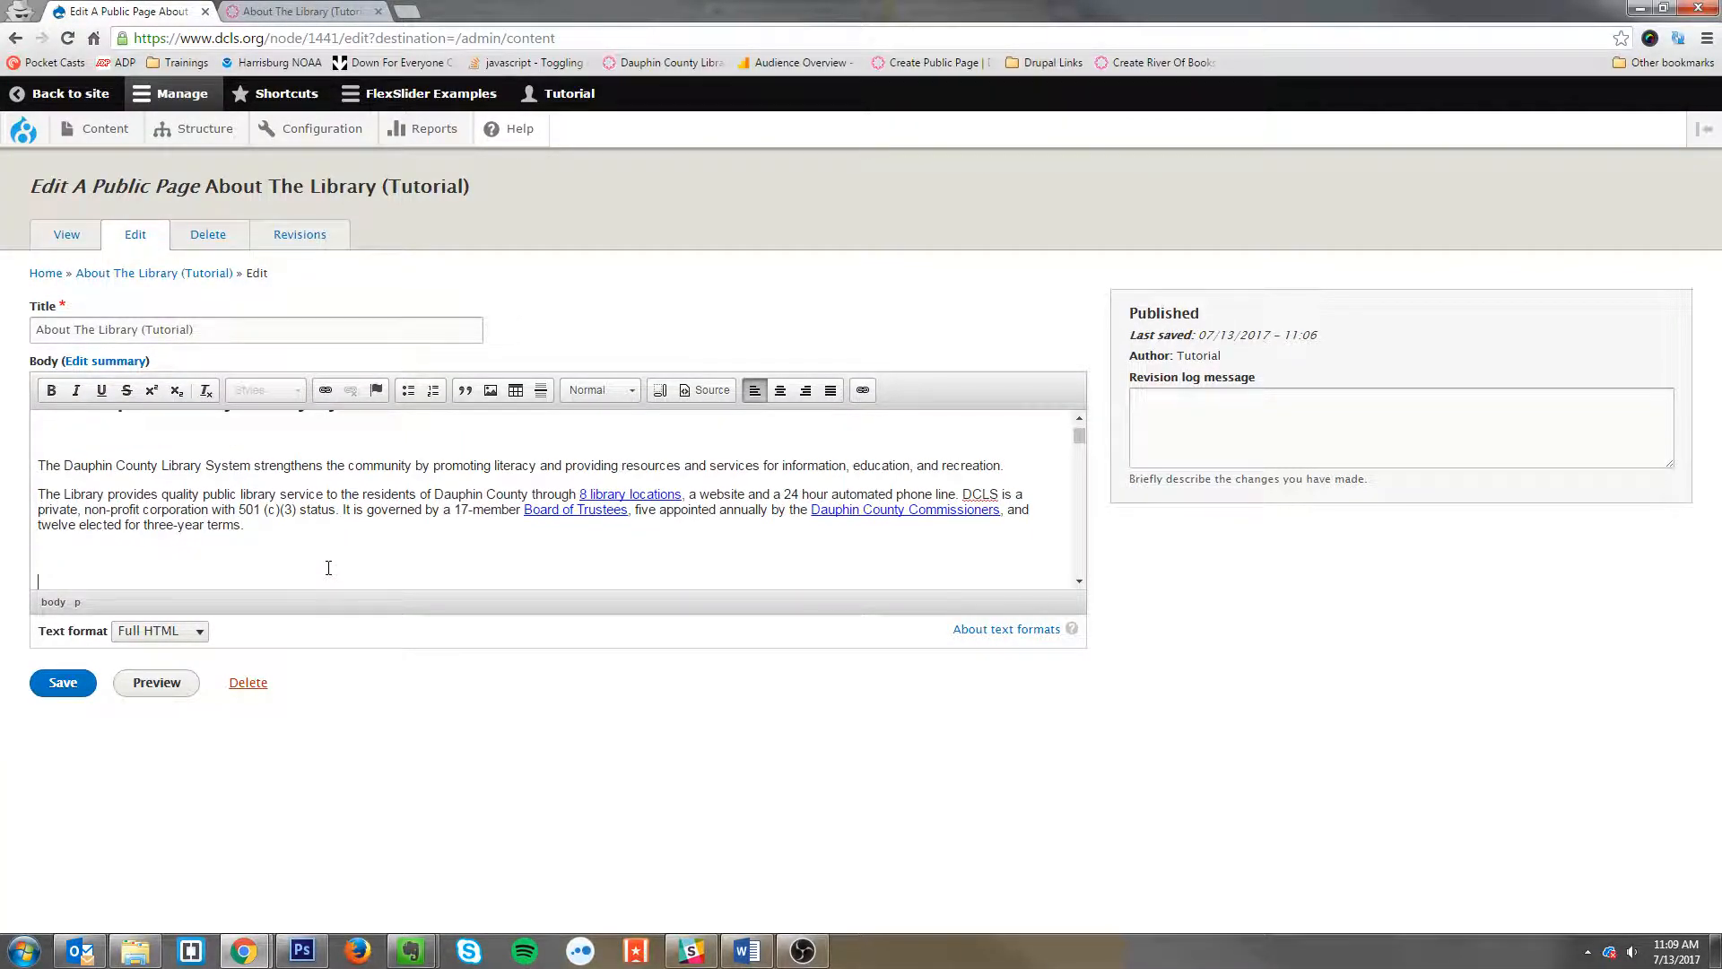
Step: Format the new line as Heading 3 and enter 'The history of the library'
left_click(632, 392)
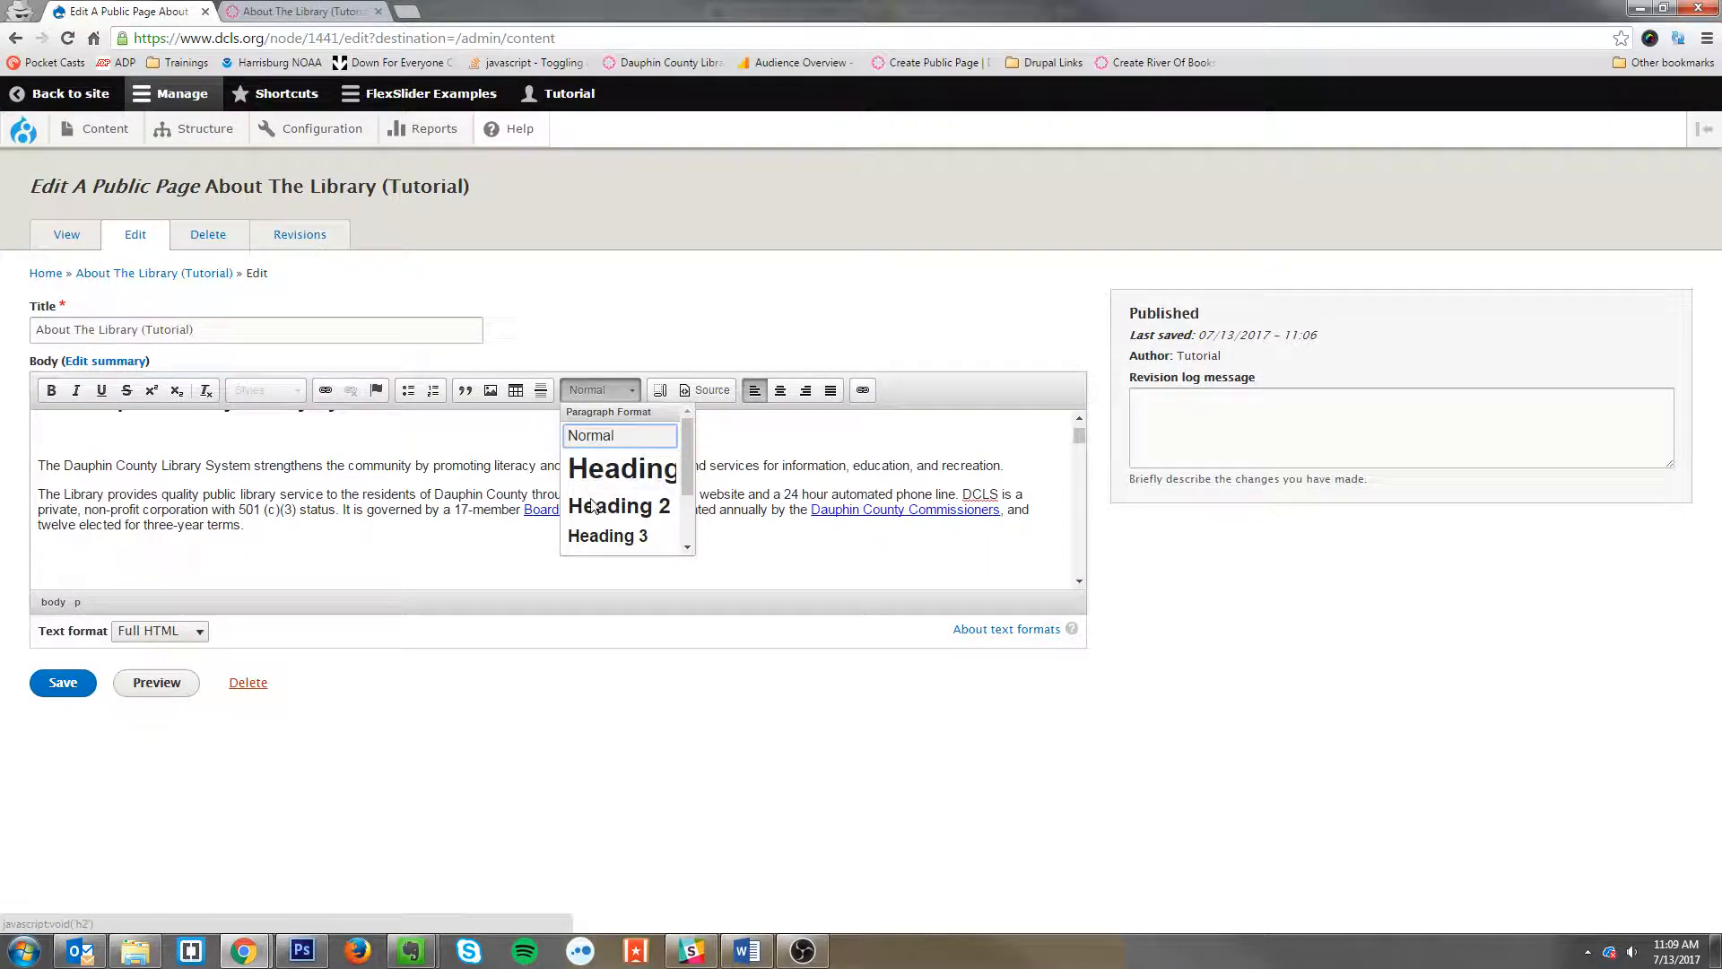
left_click(619, 537)
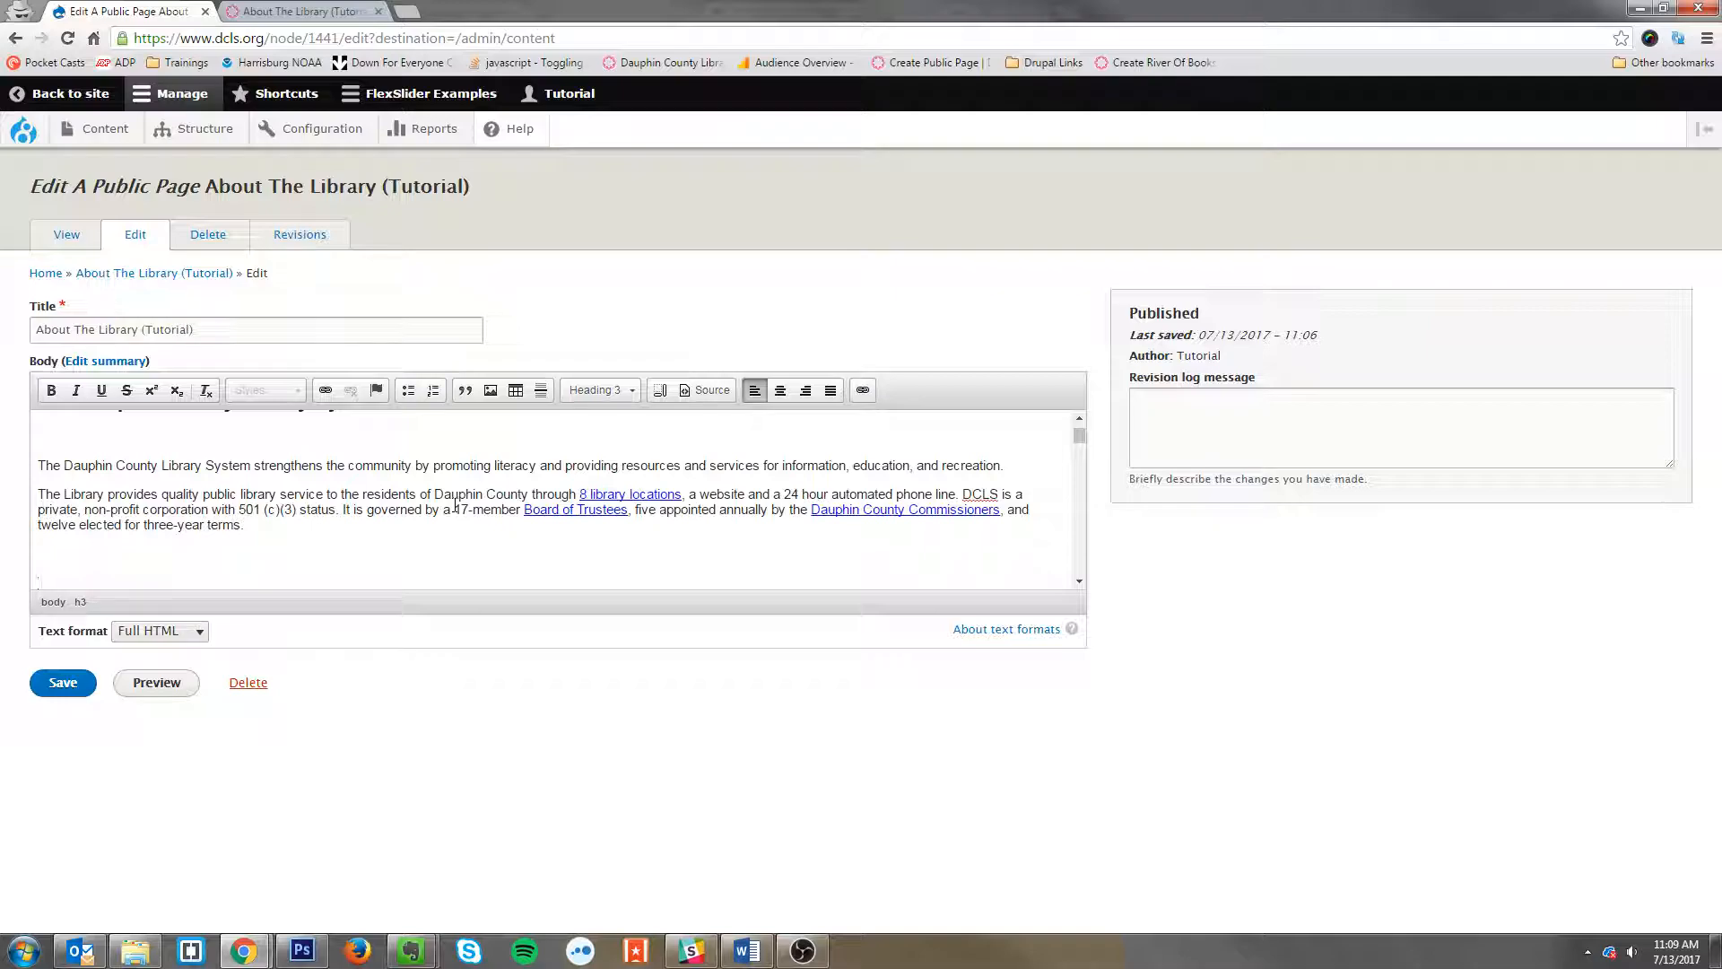
type("The ")
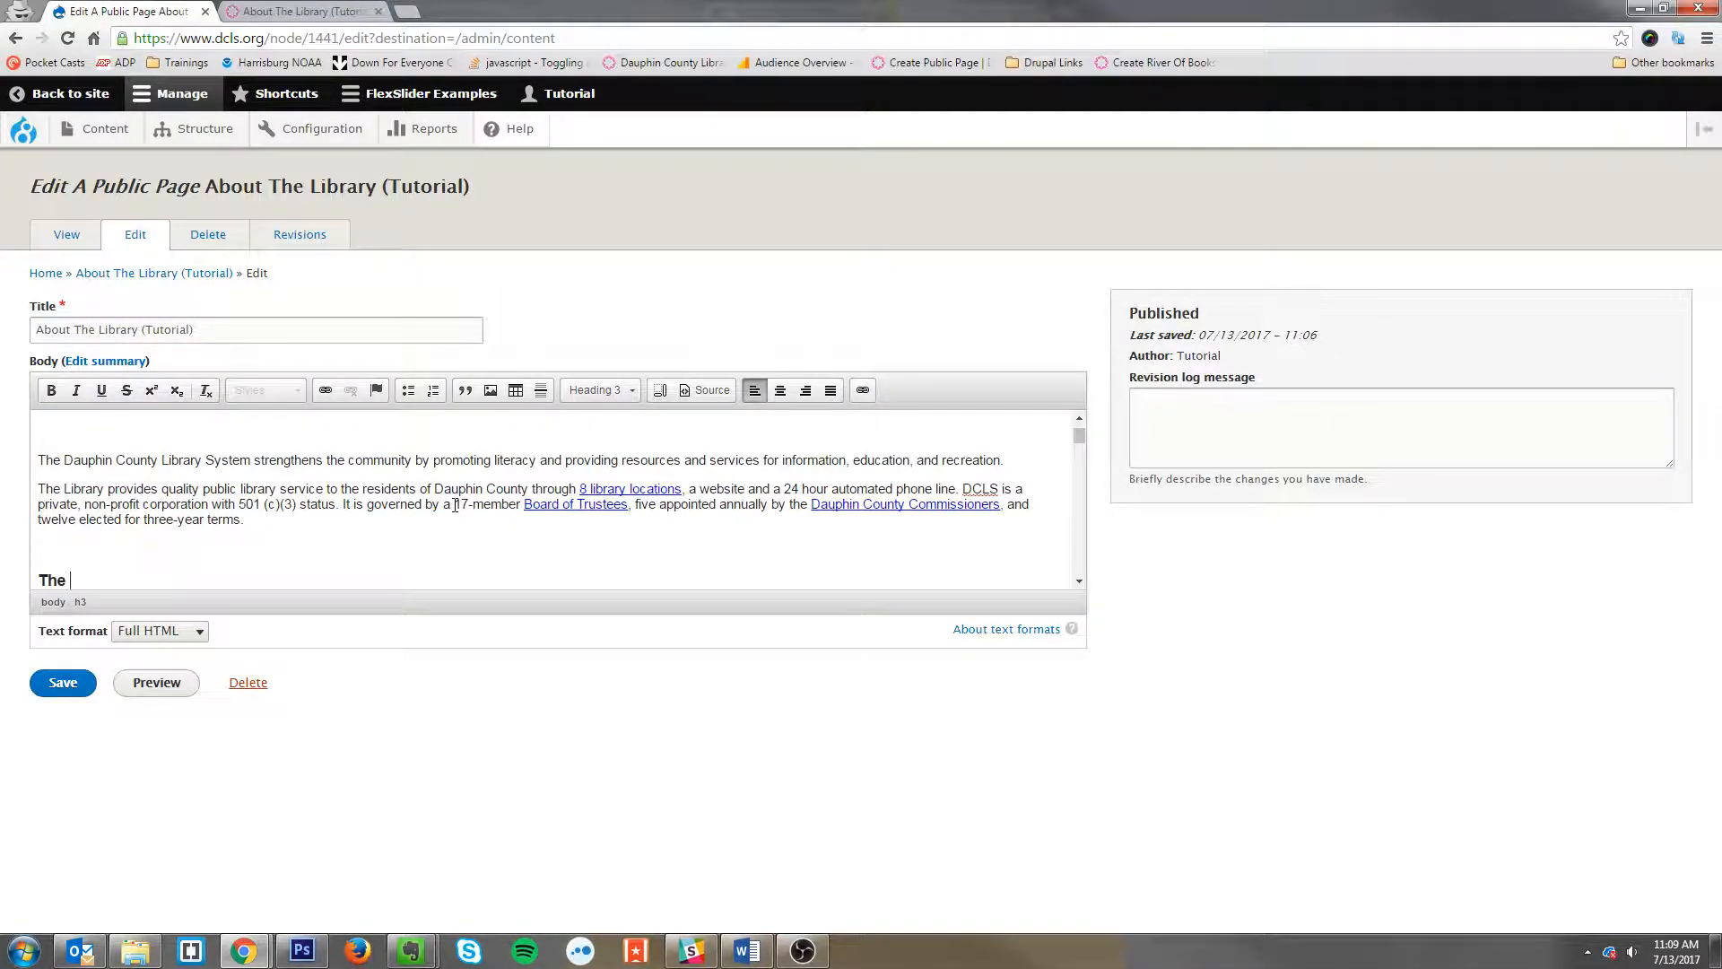
type("history of the library")
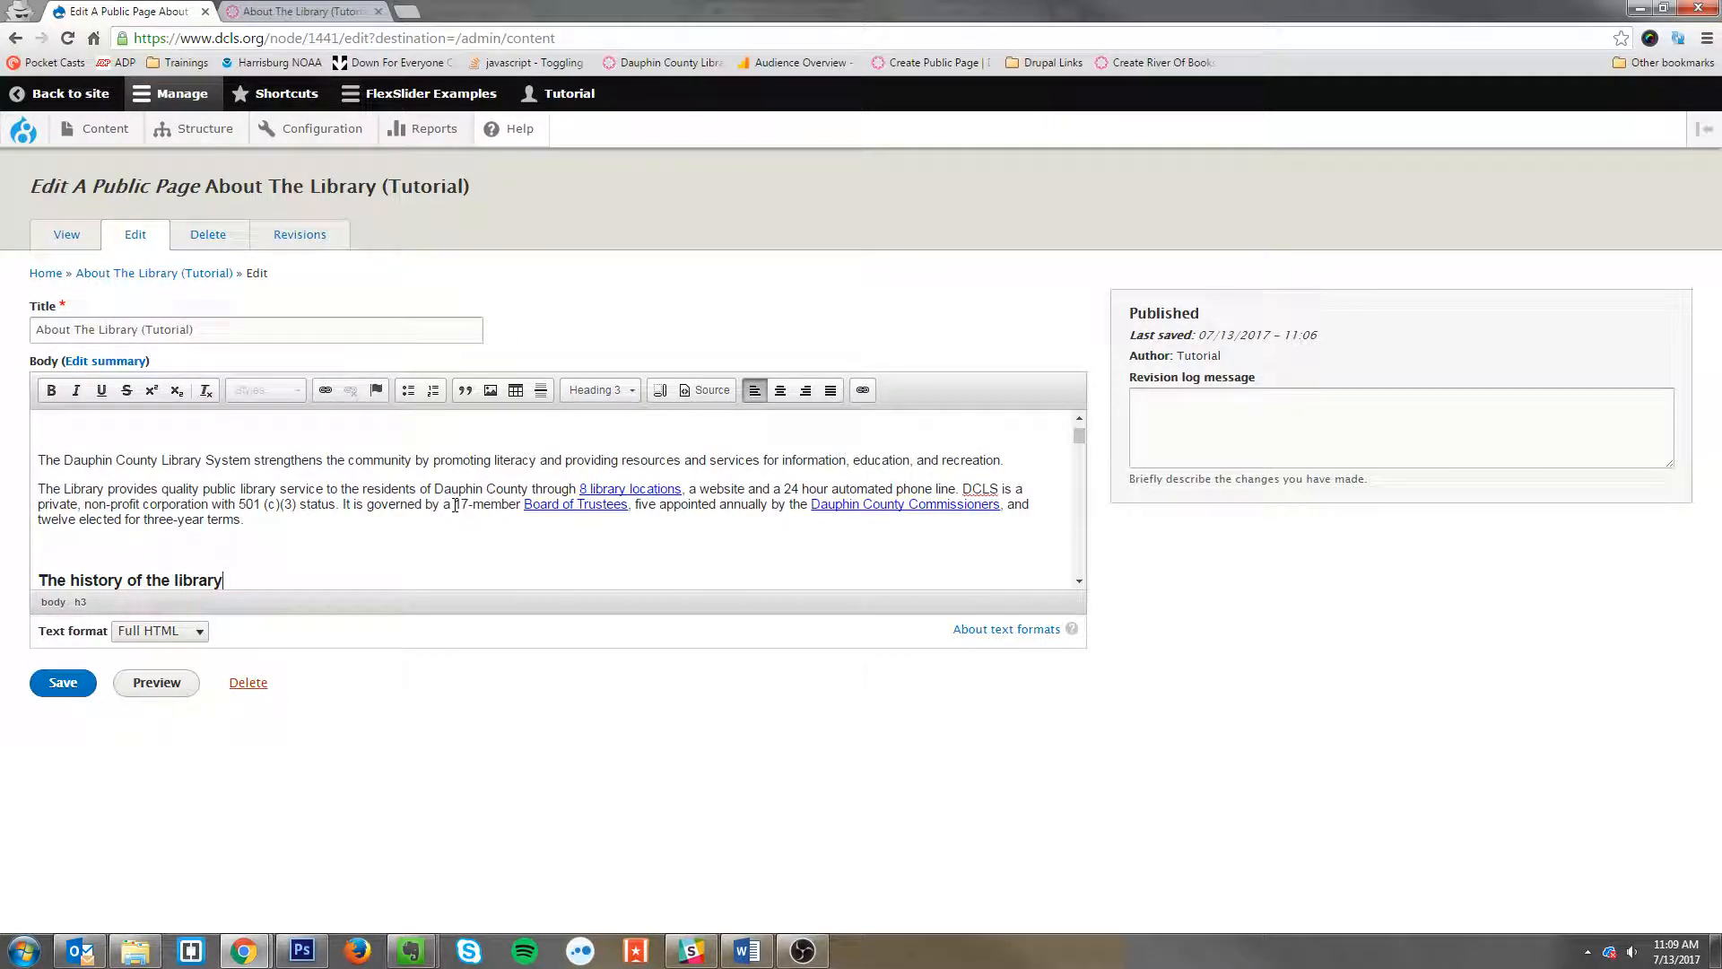
Step: Capitalize the heading so it reads 'The history of The Library'
key("BackSpace")
type("L")
key("BackSpace")
type("T")
key("Right")
key("Right")
key("Right")
scroll(592, 511, "down", 2)
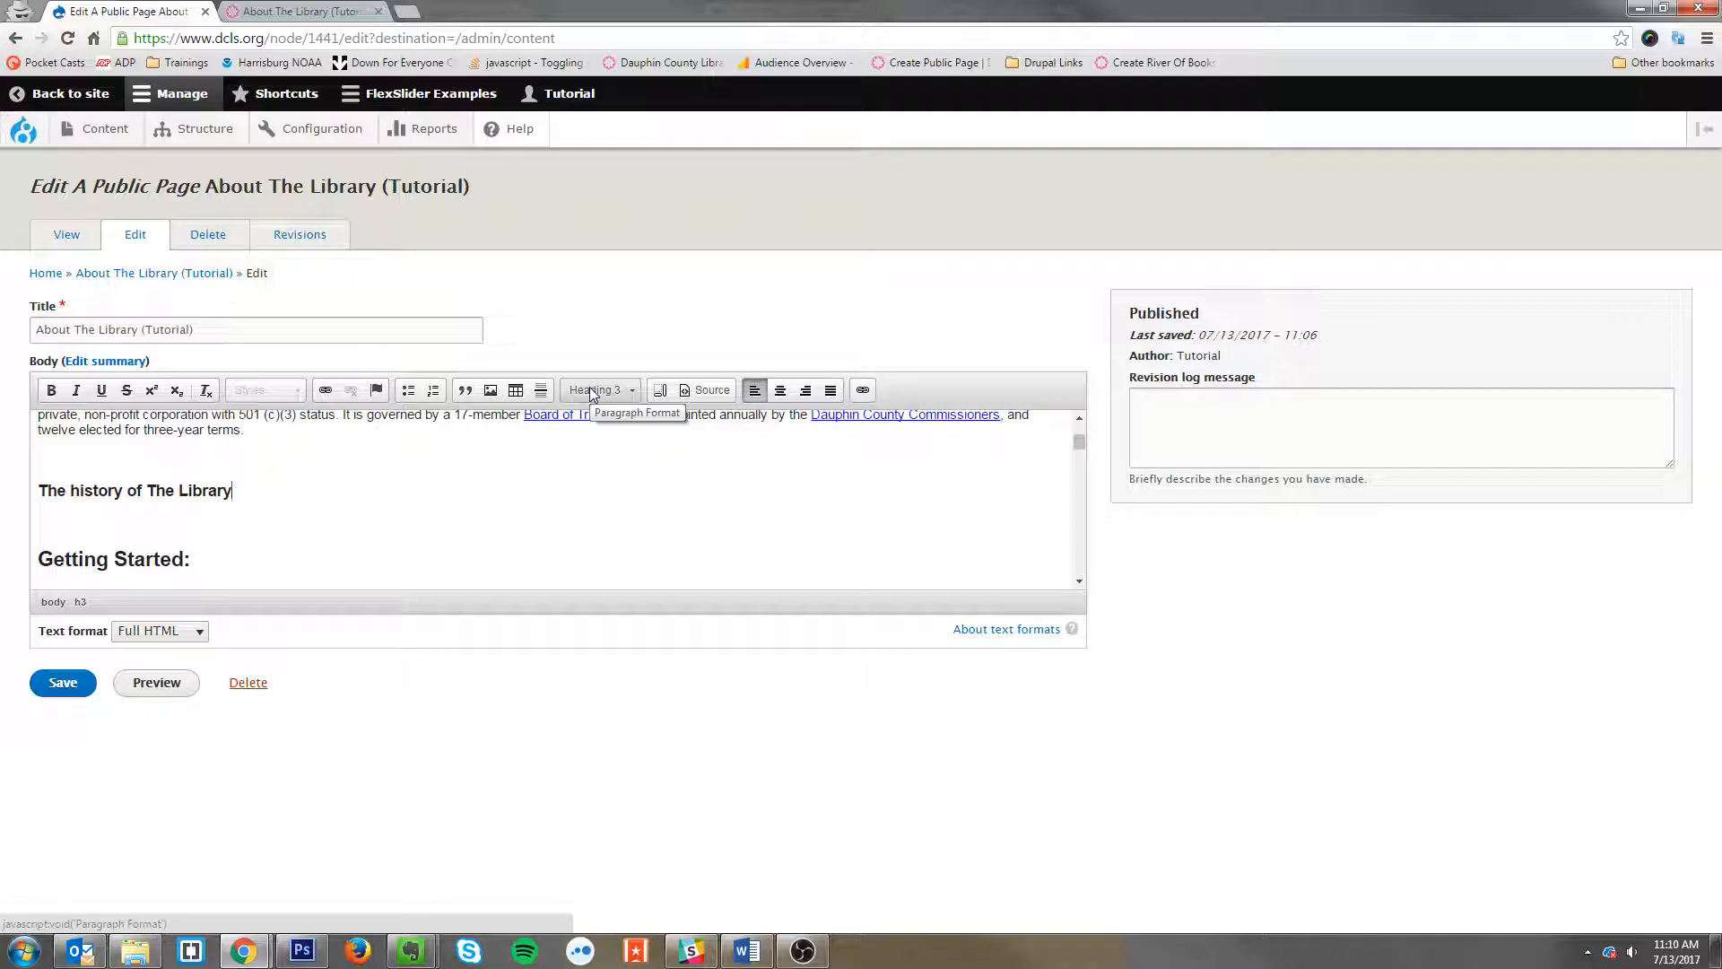
key("Return")
type("Paragraph formeat")
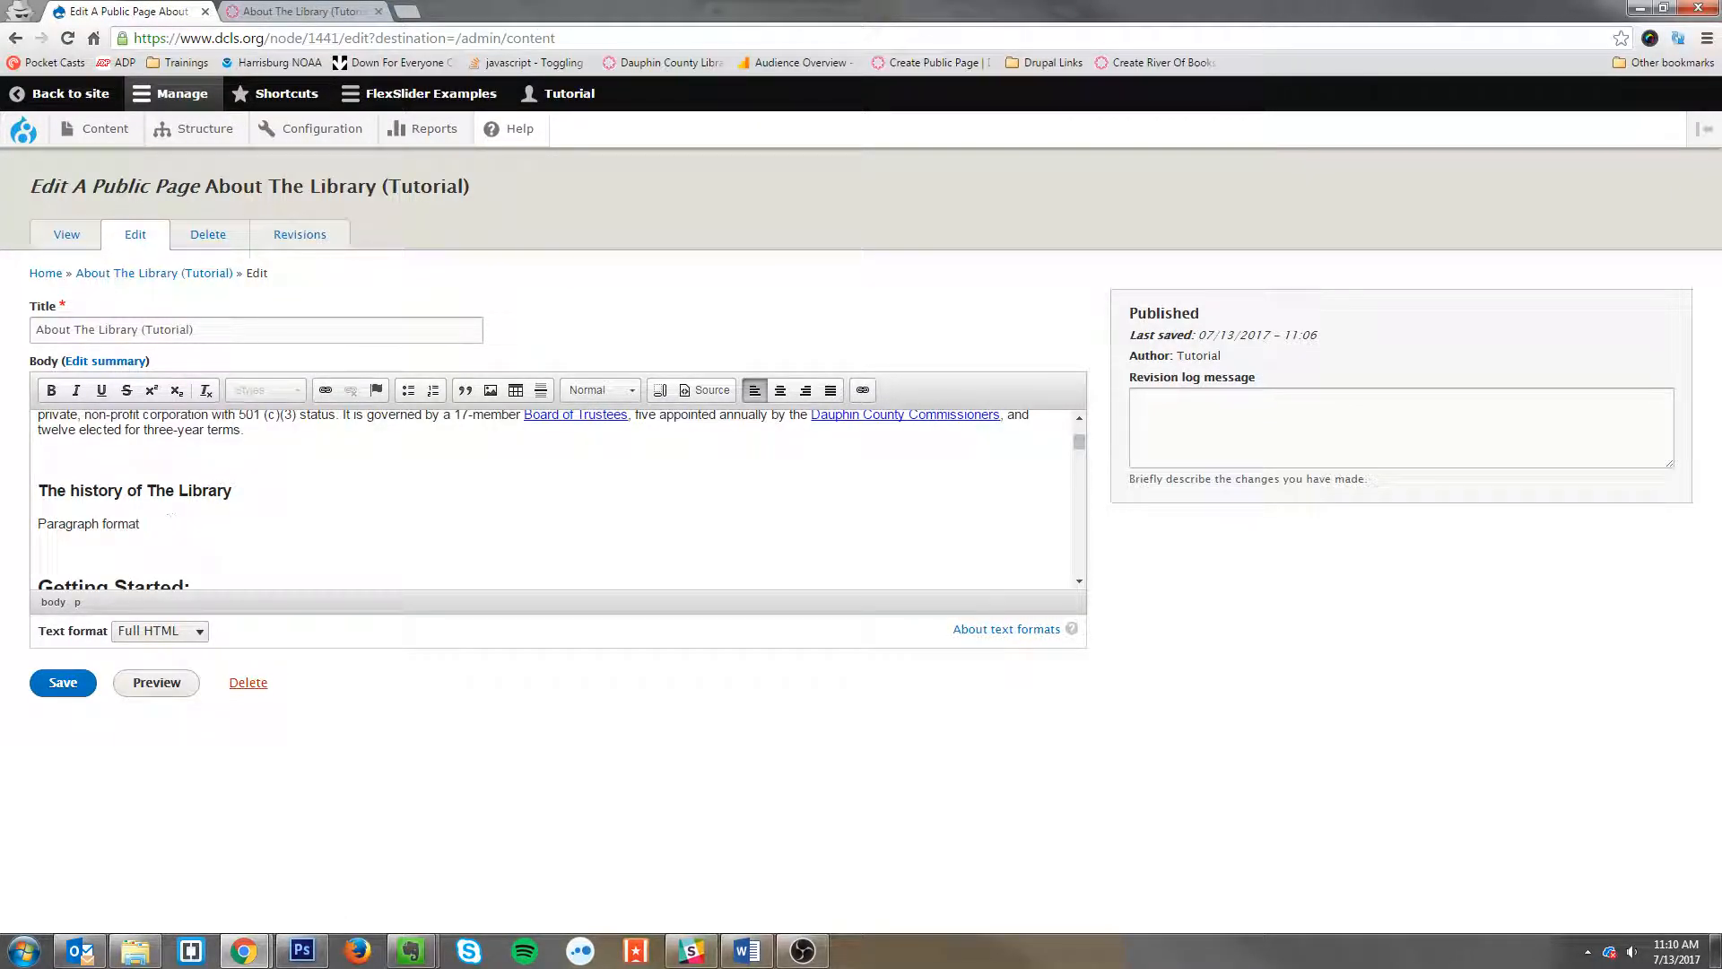
left_click_drag(170, 517, 34, 524)
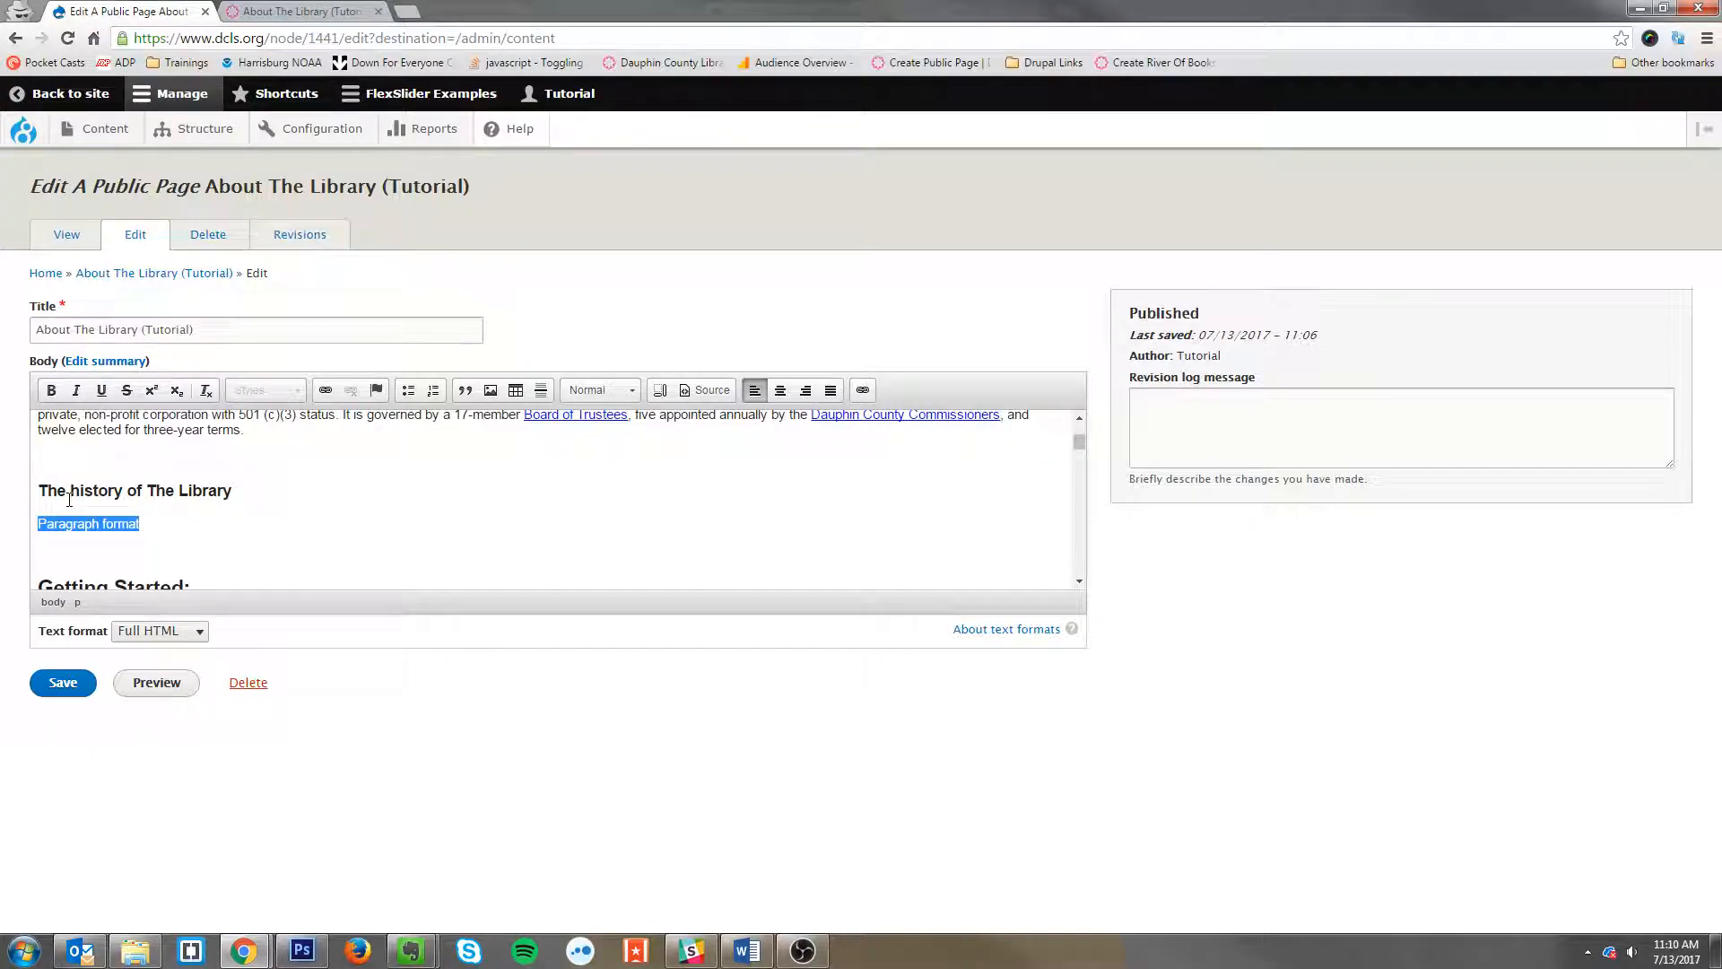
key("BackSpace")
key("BackSpace")
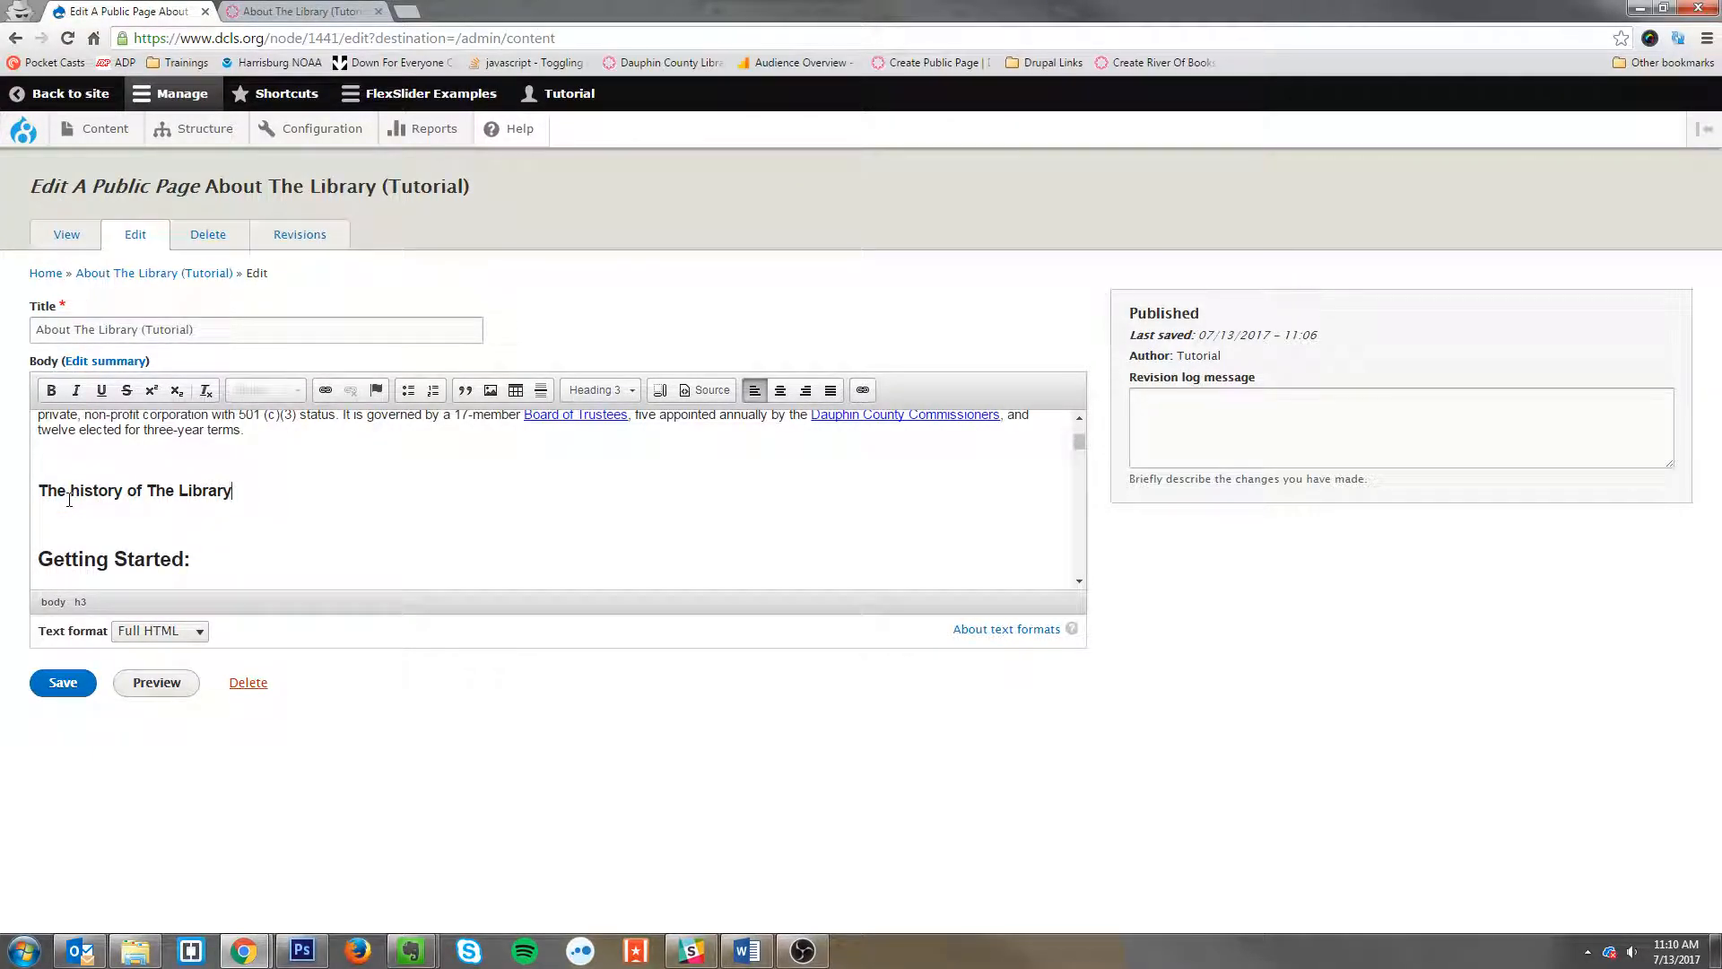
key("Return")
type("Single space")
left_click_drag(137, 509, 34, 509)
key("BackSpace")
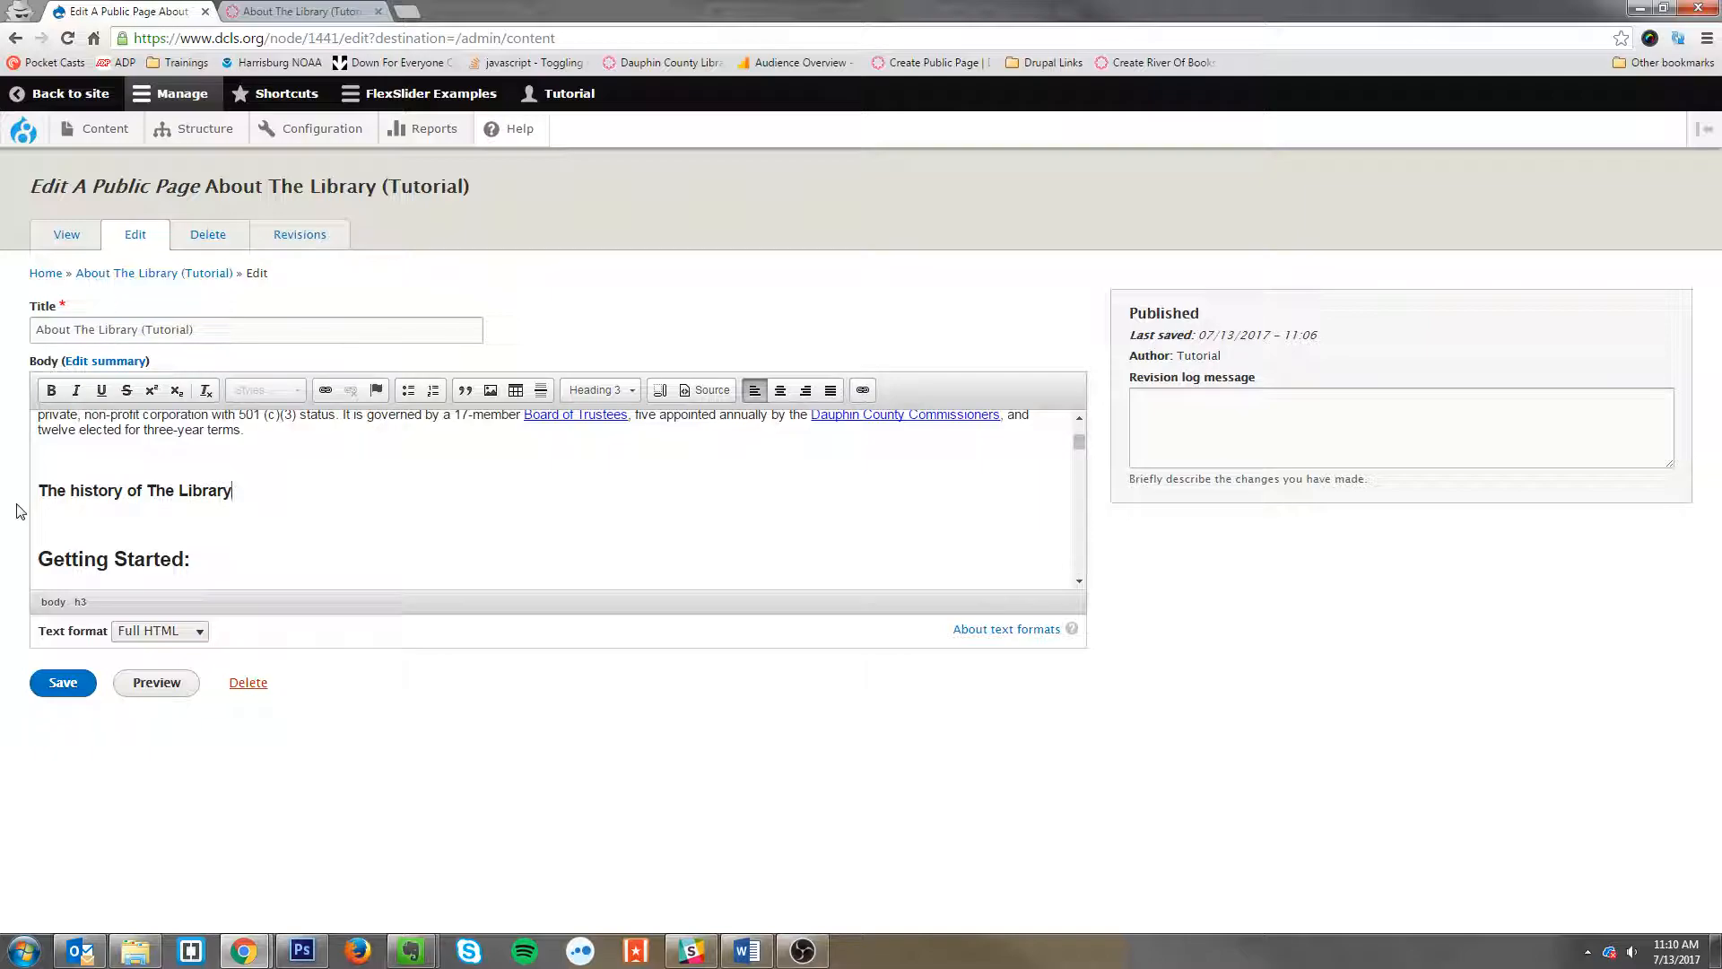
Step: Add a paragraph under the heading reading 'The Library has a long, esteemed history!'
key("Return")
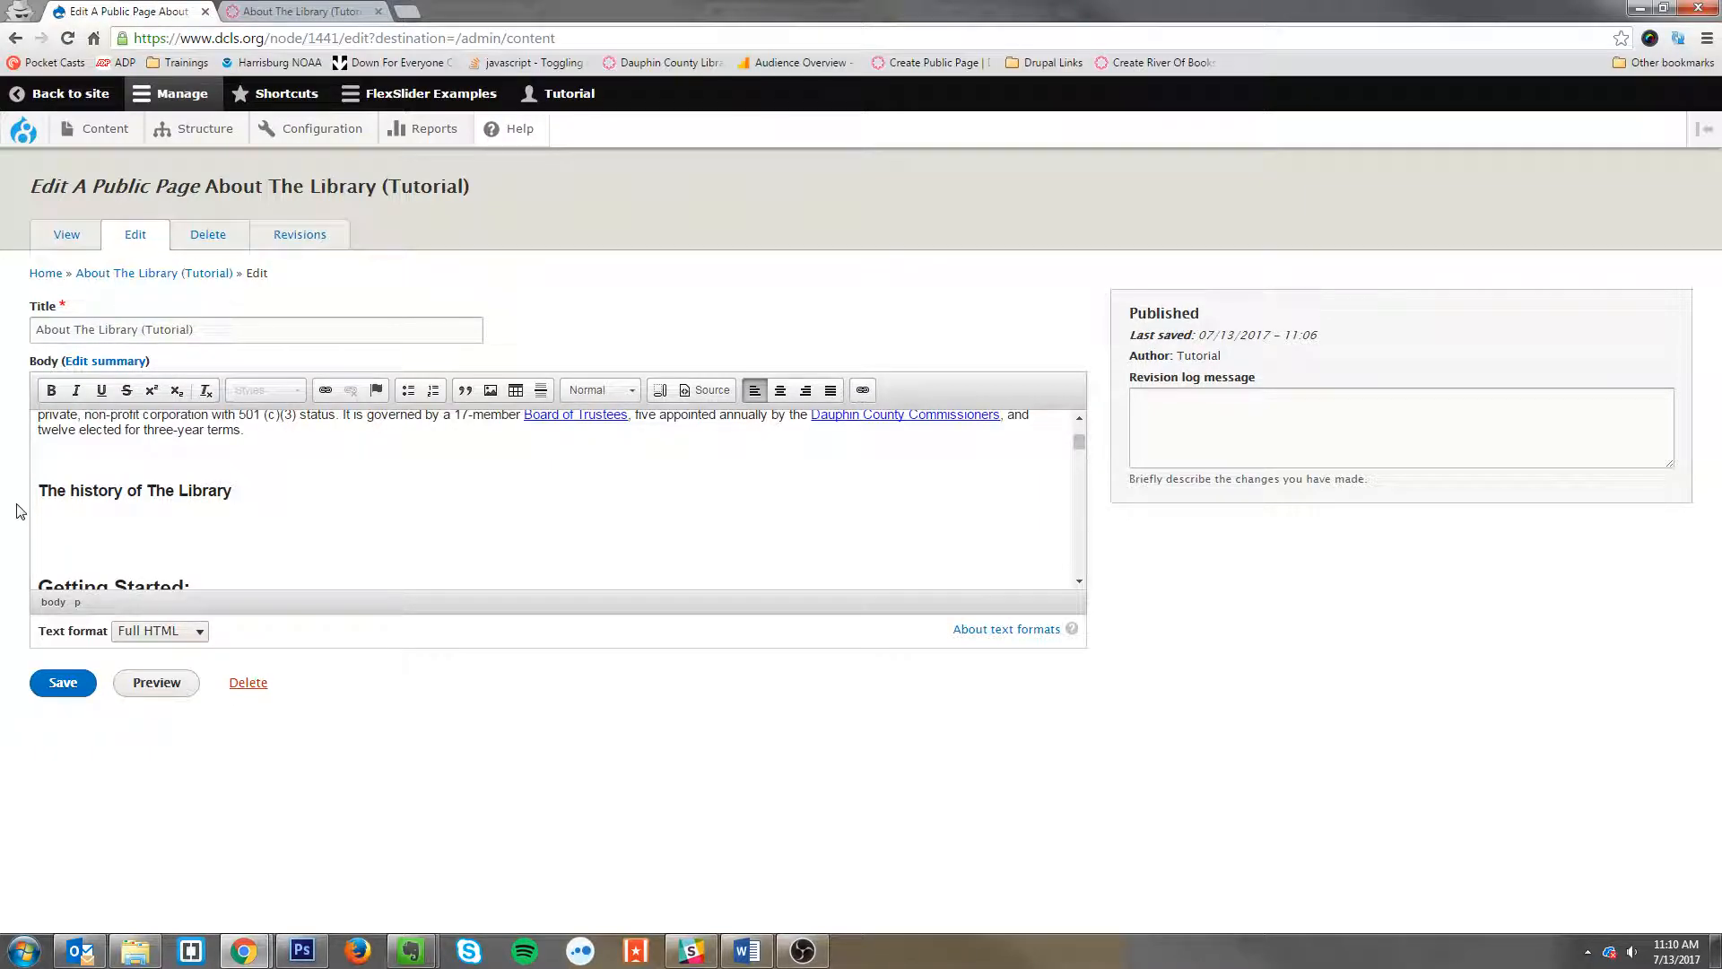
type("The Library has a")
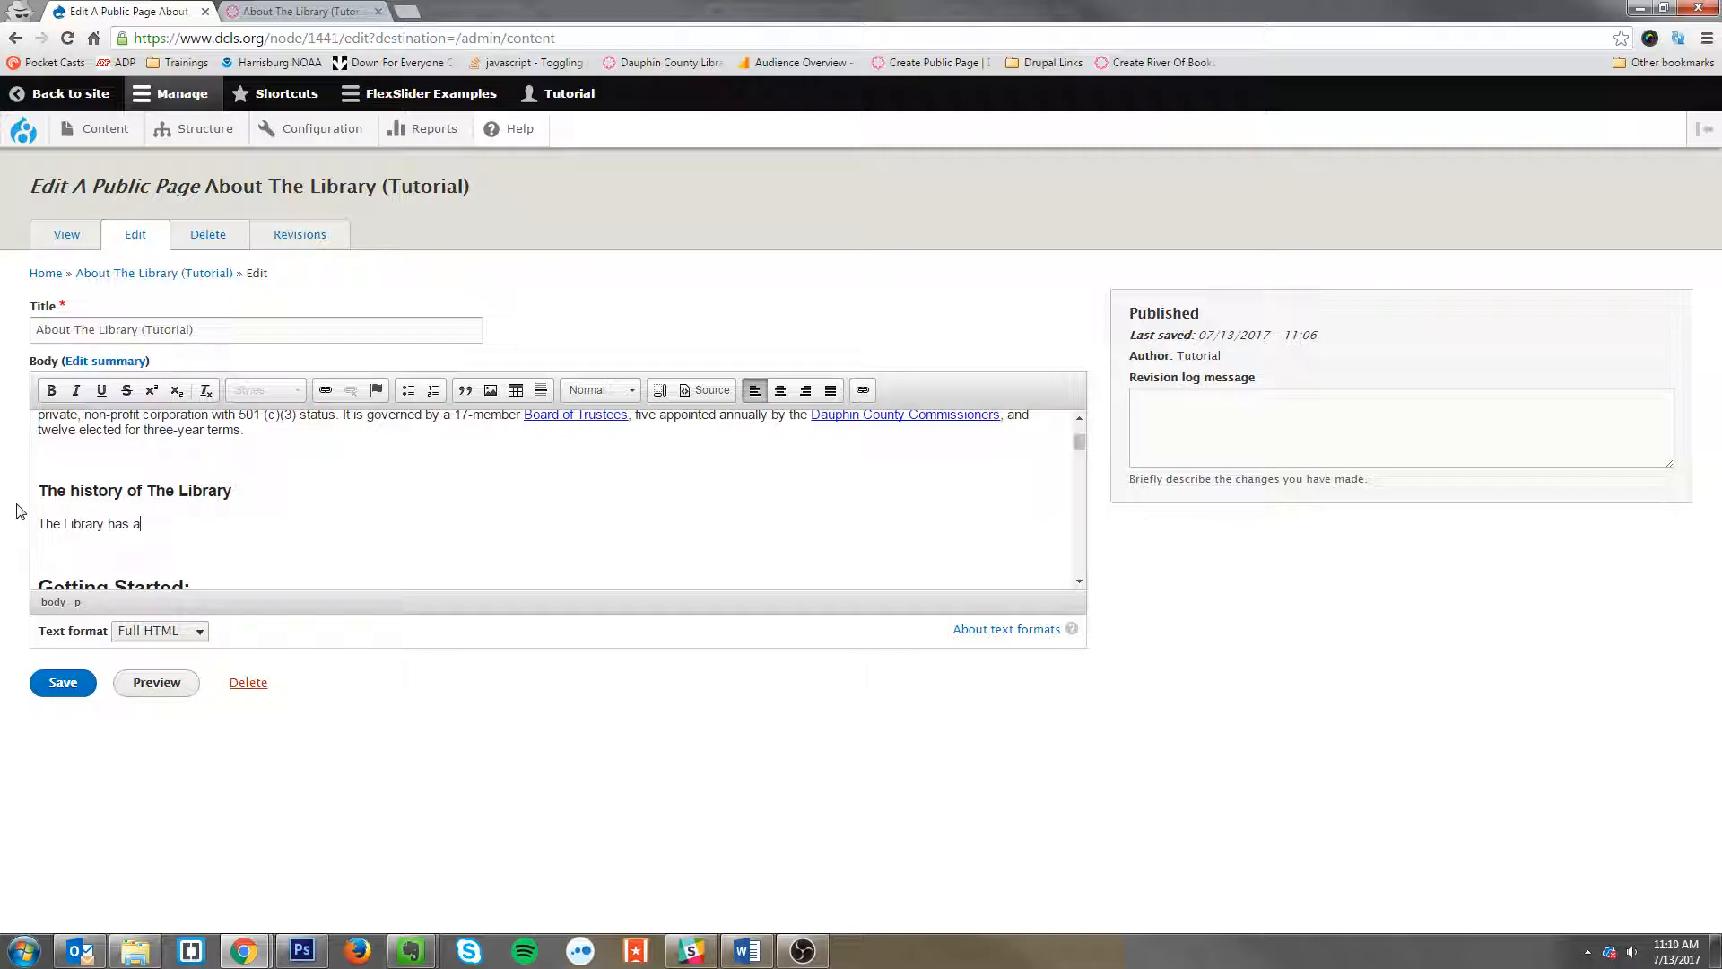
type(" long, esteemed history!")
Step: Save the page and view the updated live page
left_click(50, 682)
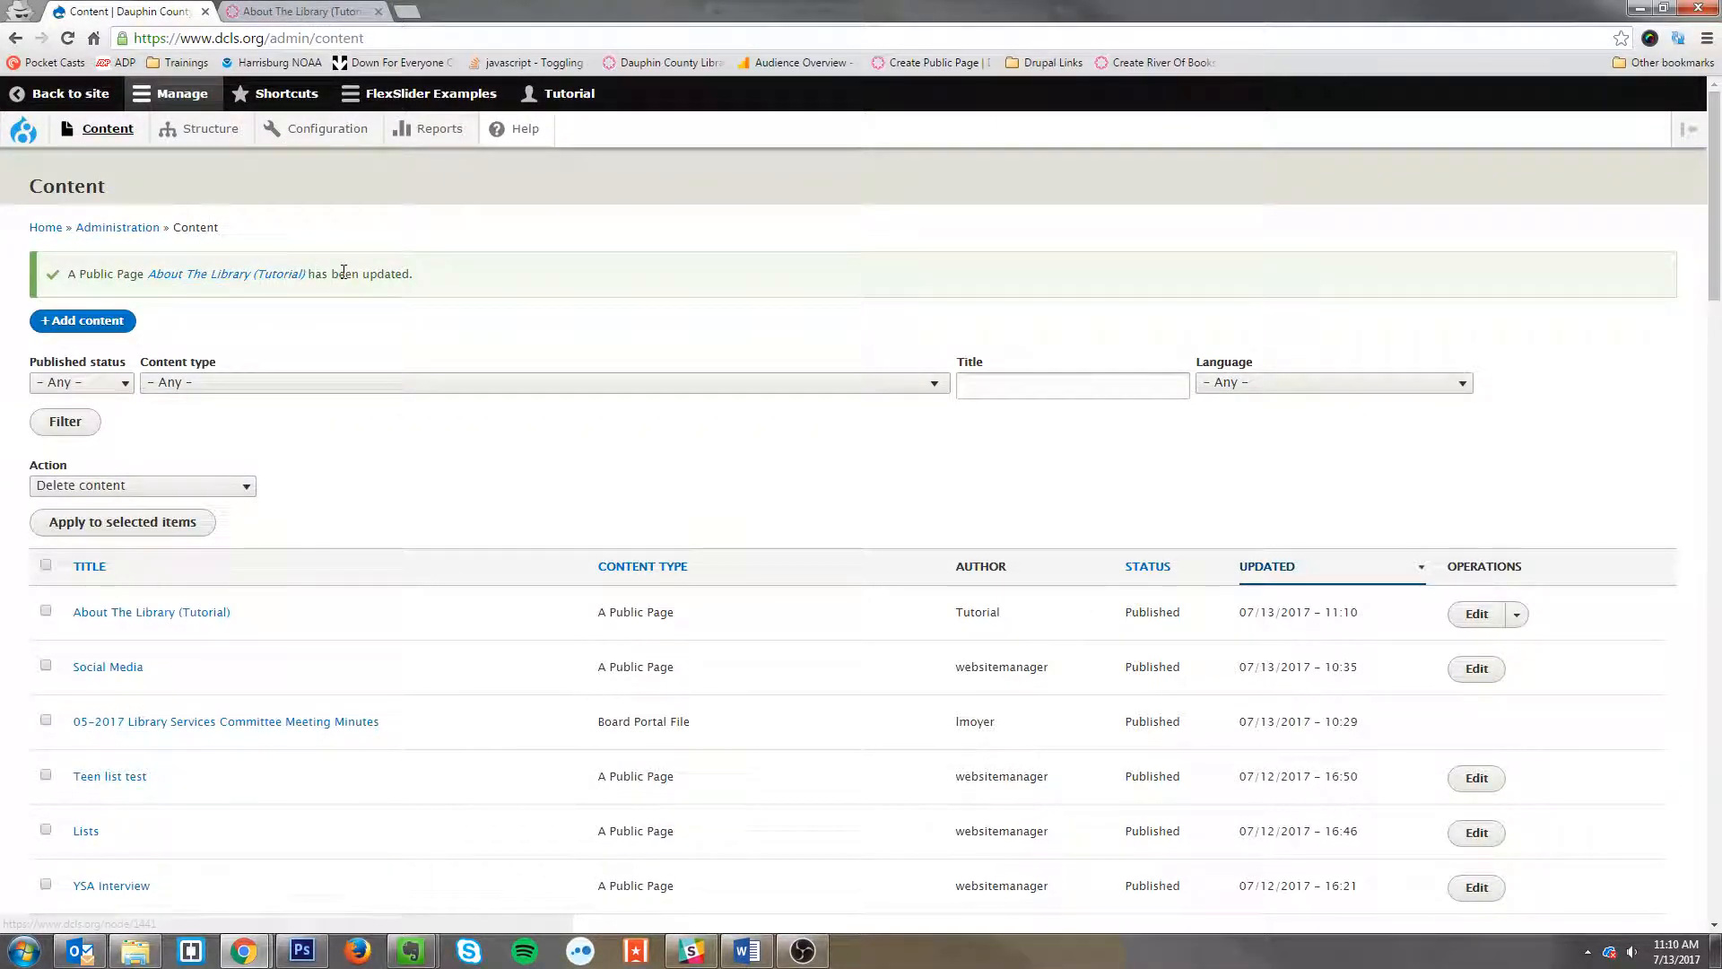
left_click(292, 7)
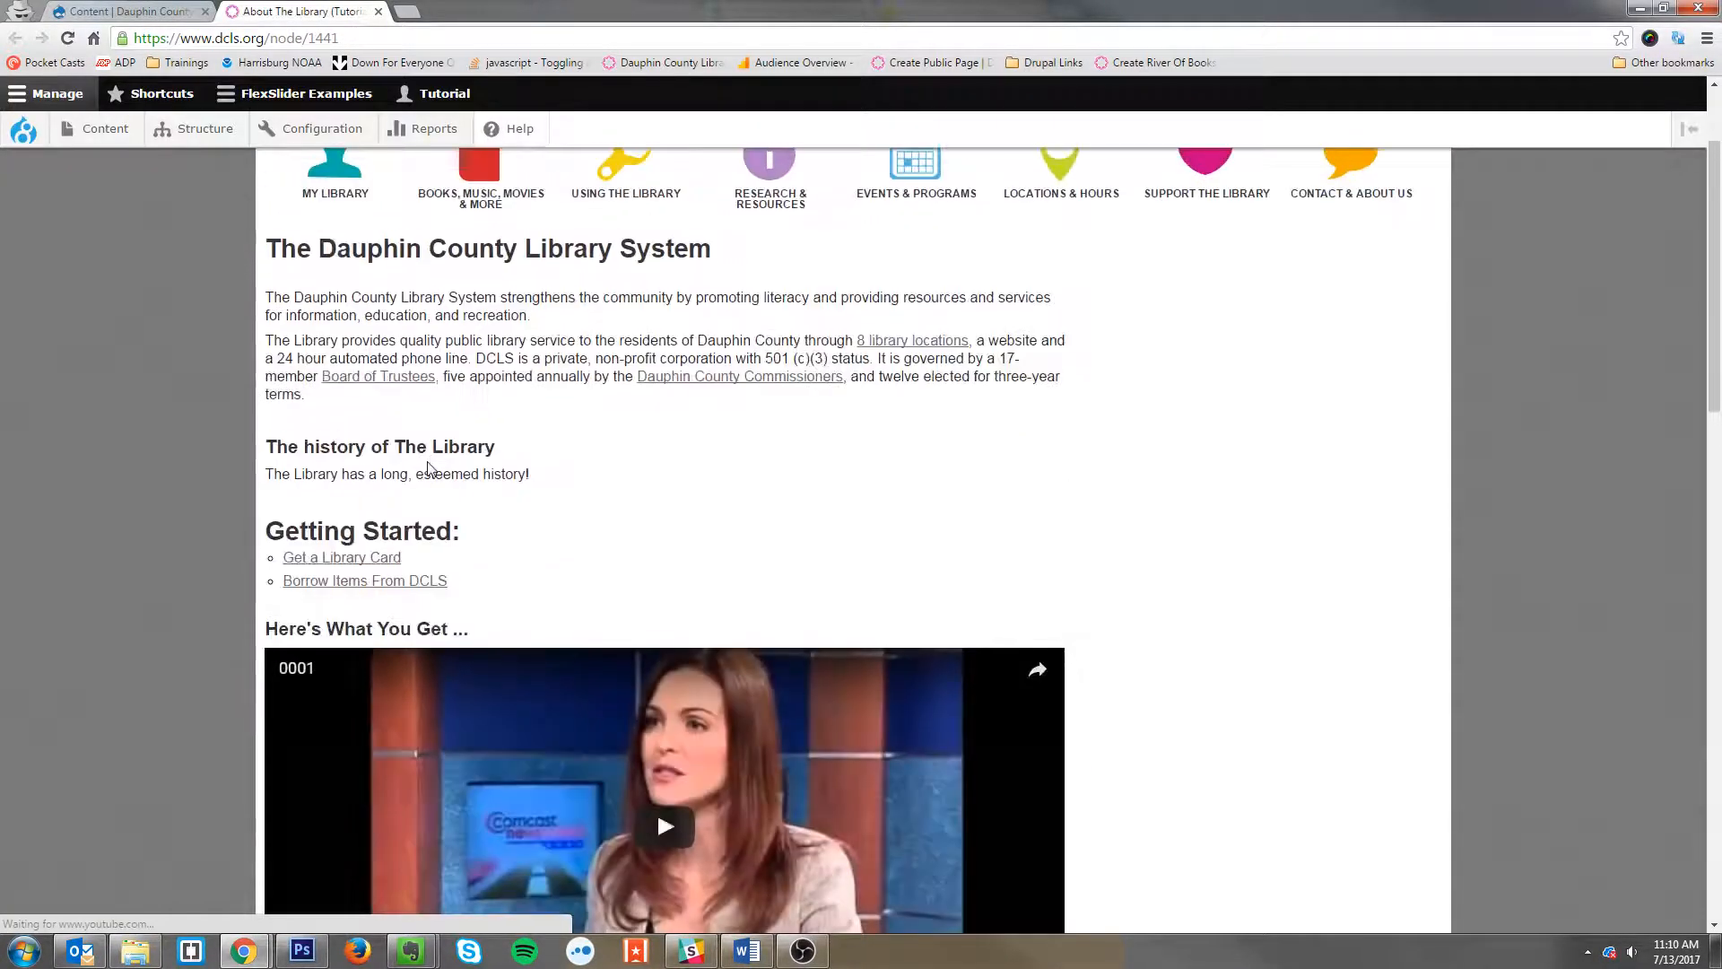
left_click_drag(258, 399, 214, 565)
left_click(180, 9)
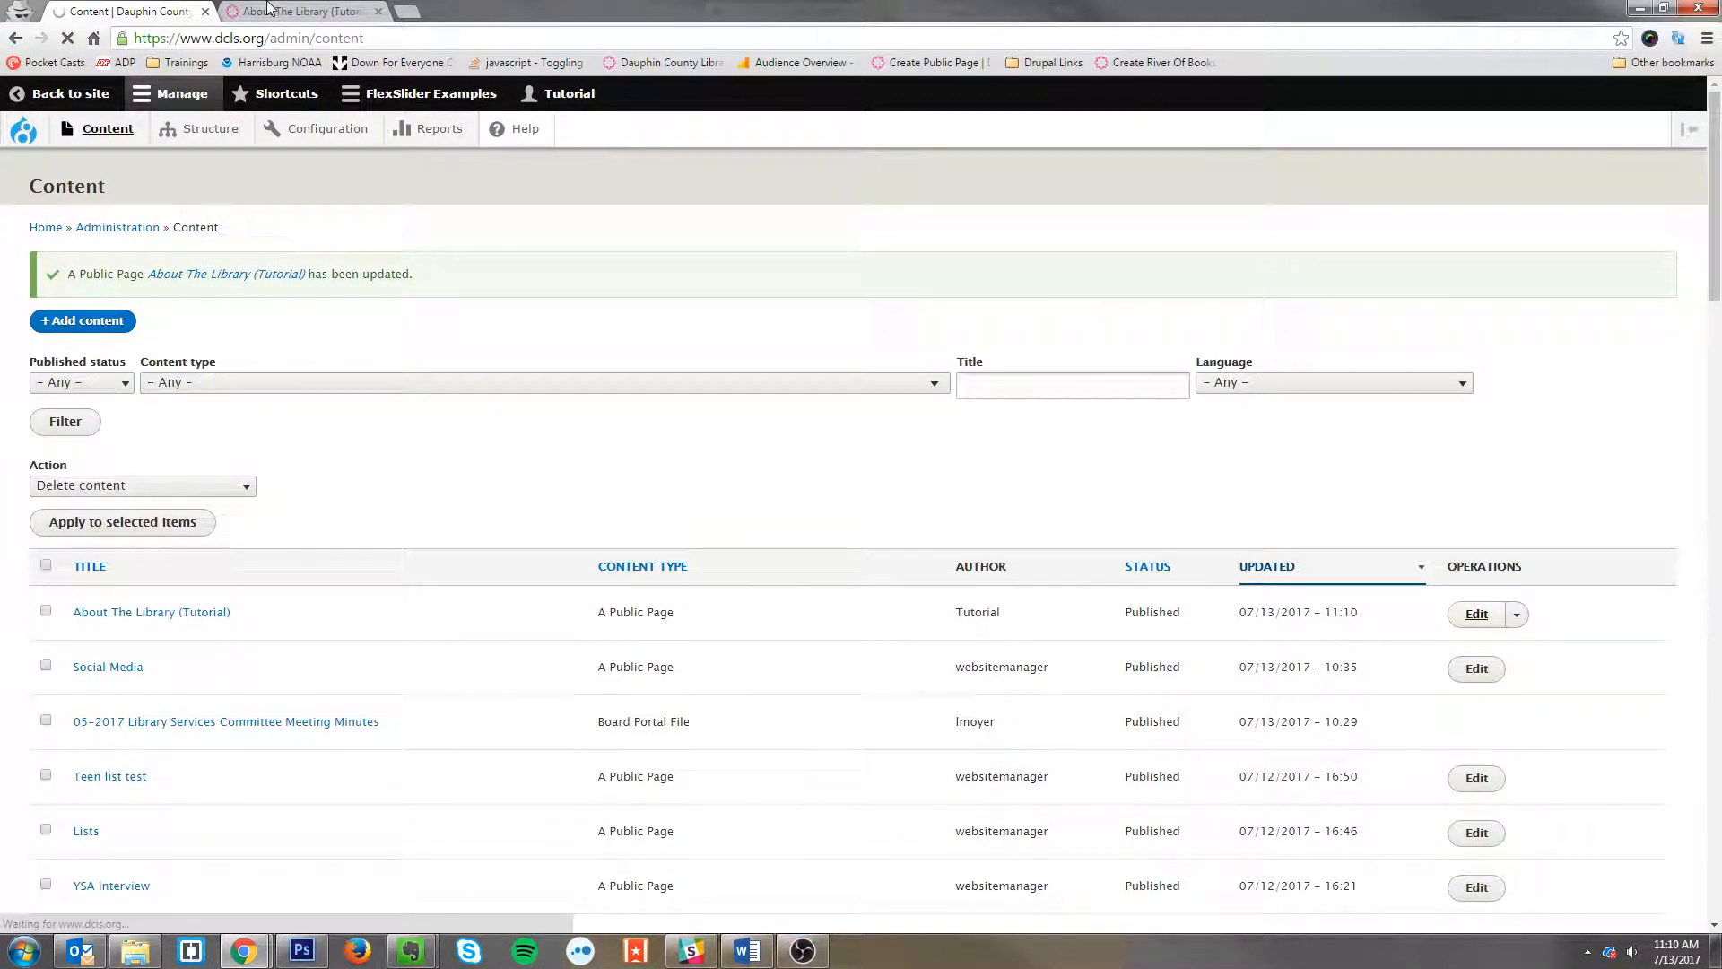
scroll(423, 502, "down", 5)
scroll(423, 504, "up", 5)
scroll(199, 528, "down", 2)
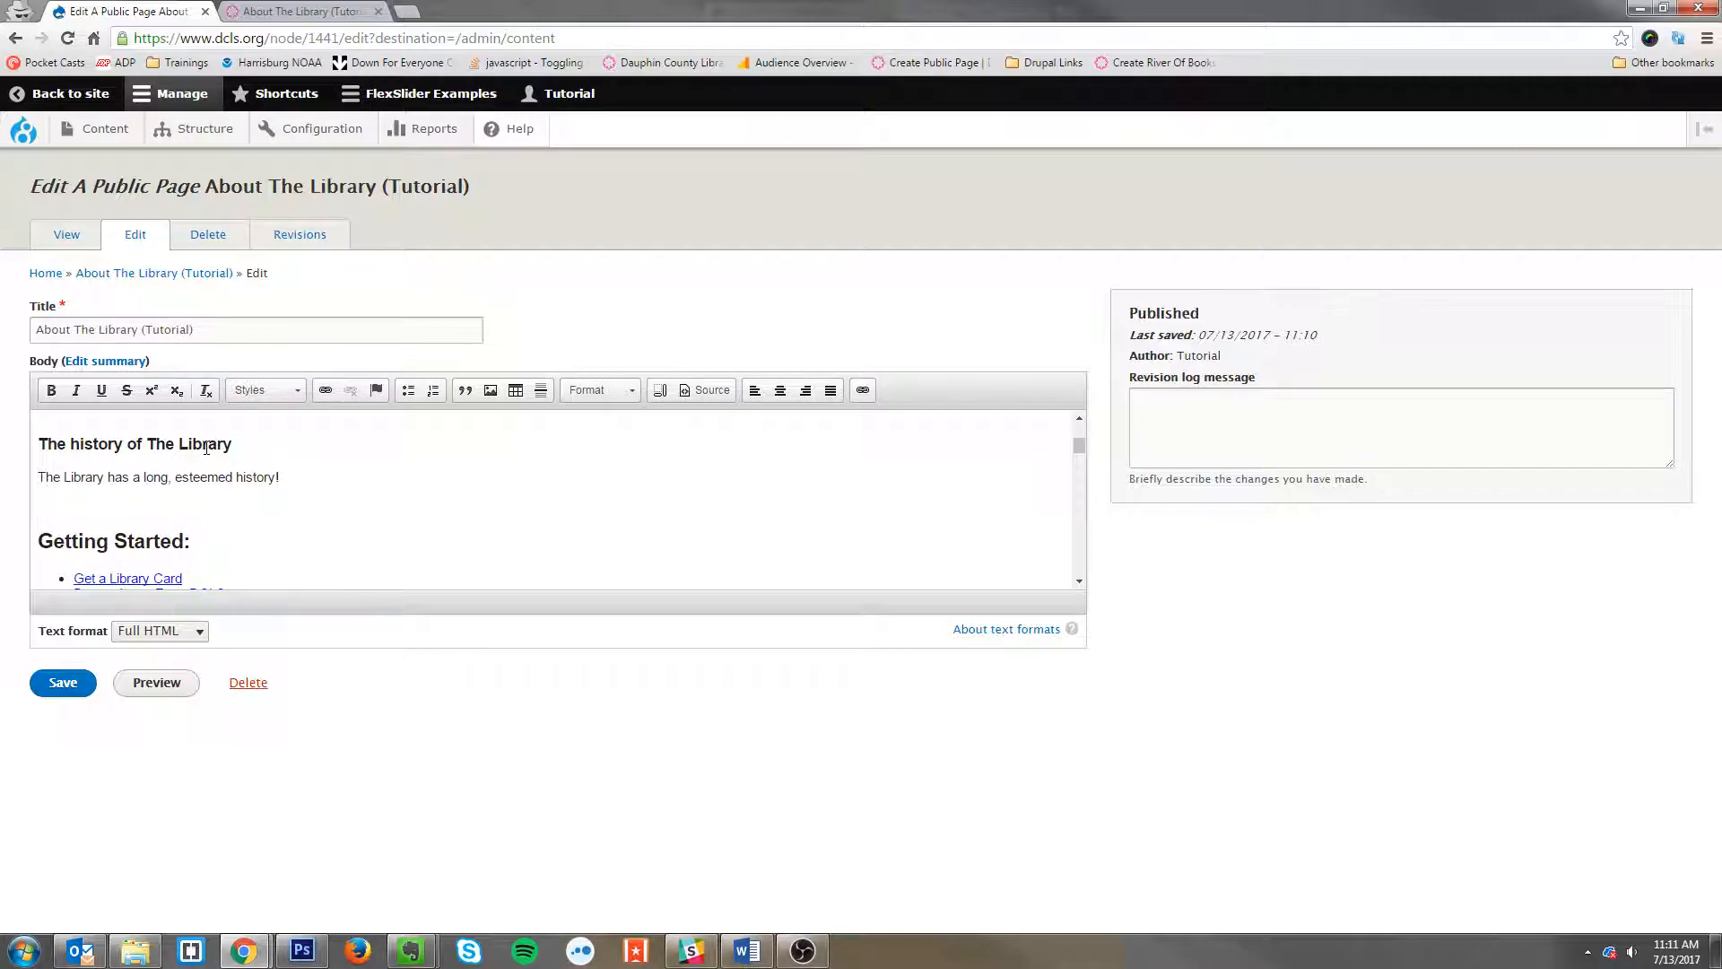
Step: Try the history heading as Heading 2, then set it back to Heading 3
left_click_drag(237, 445, 38, 445)
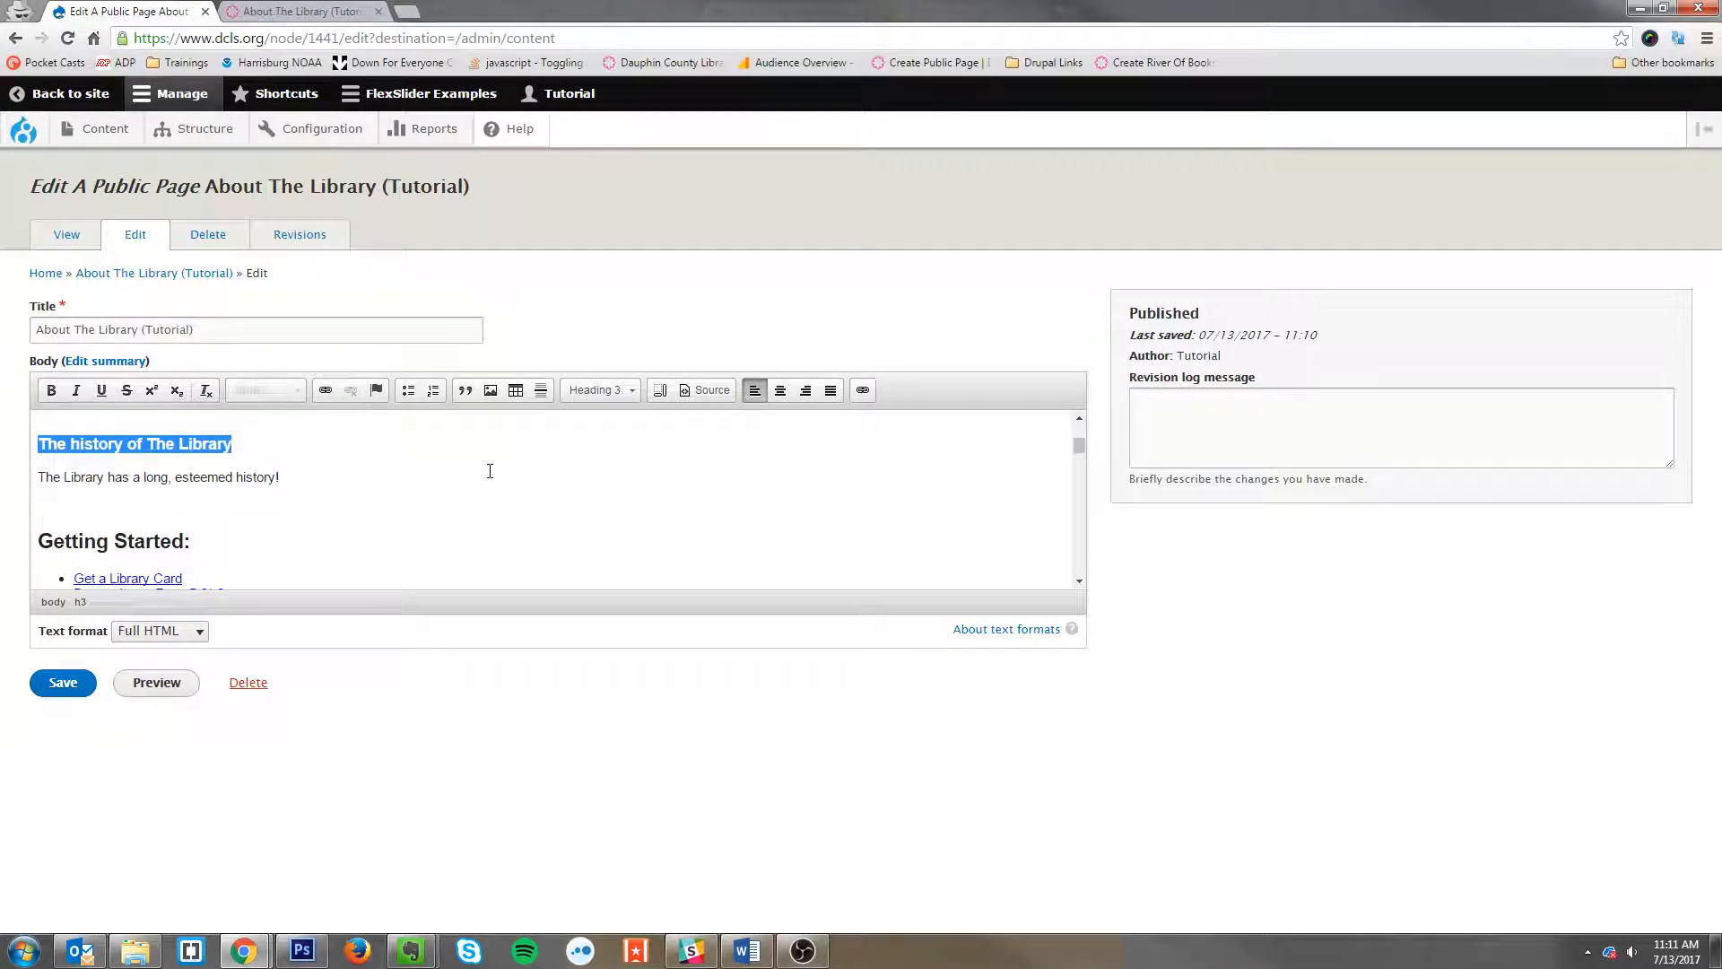
left_click(597, 389)
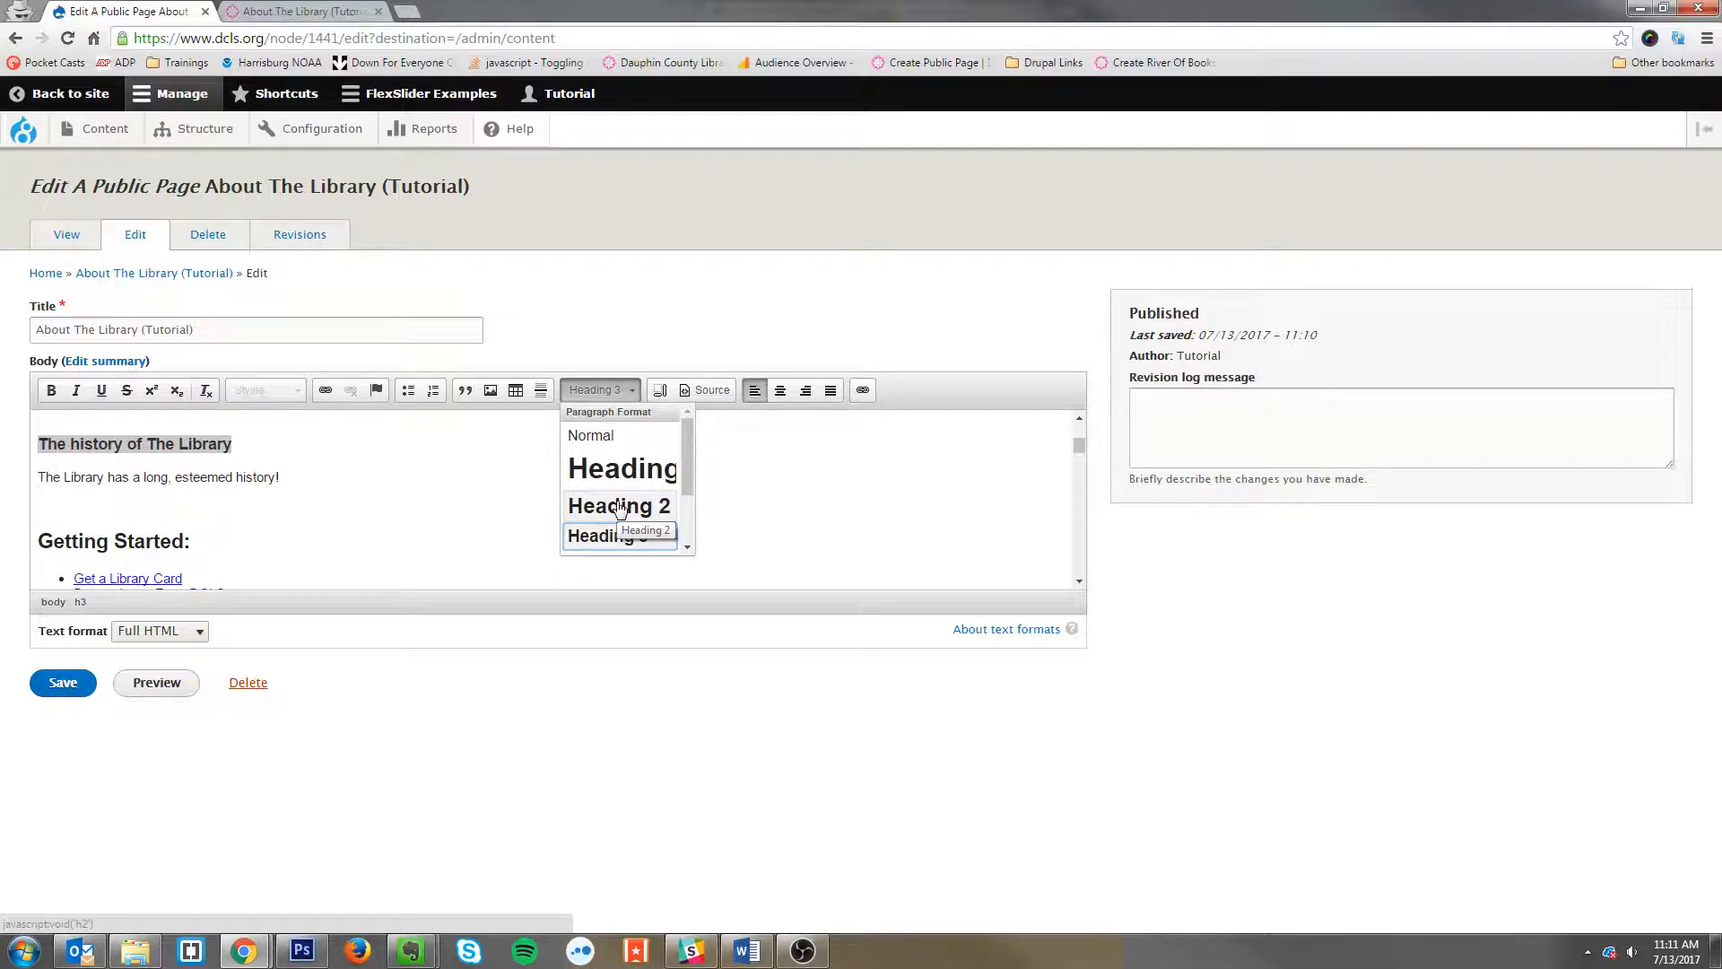
left_click(618, 506)
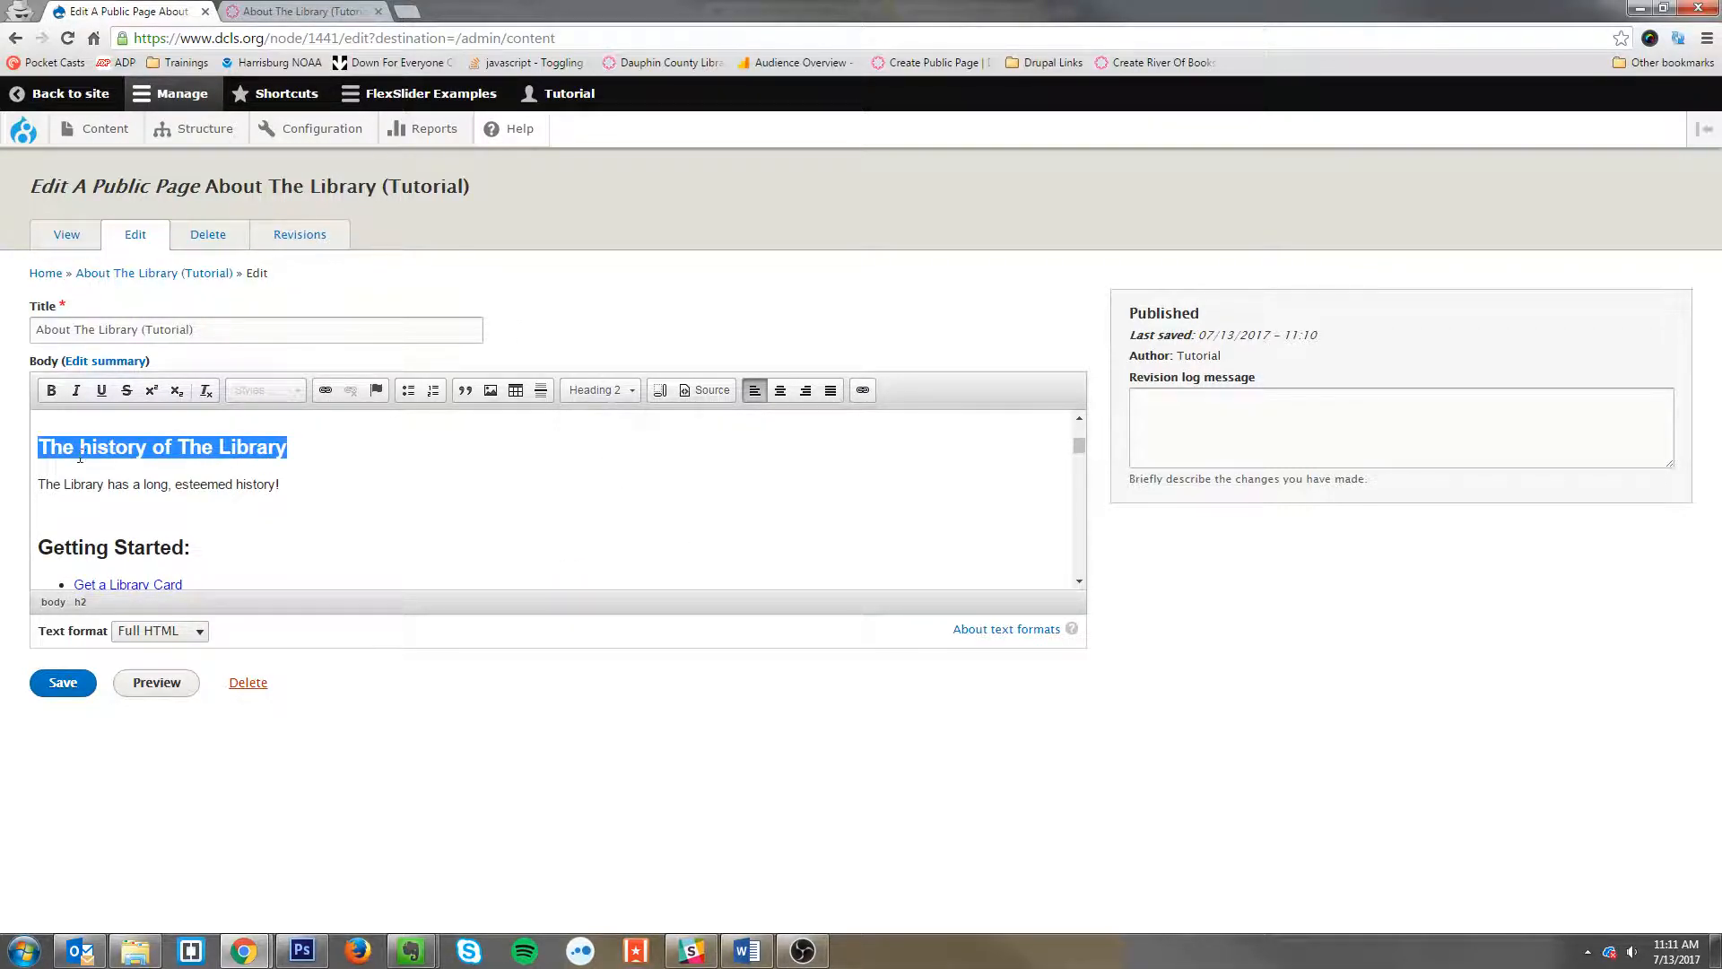
left_click(612, 392)
left_click(641, 536)
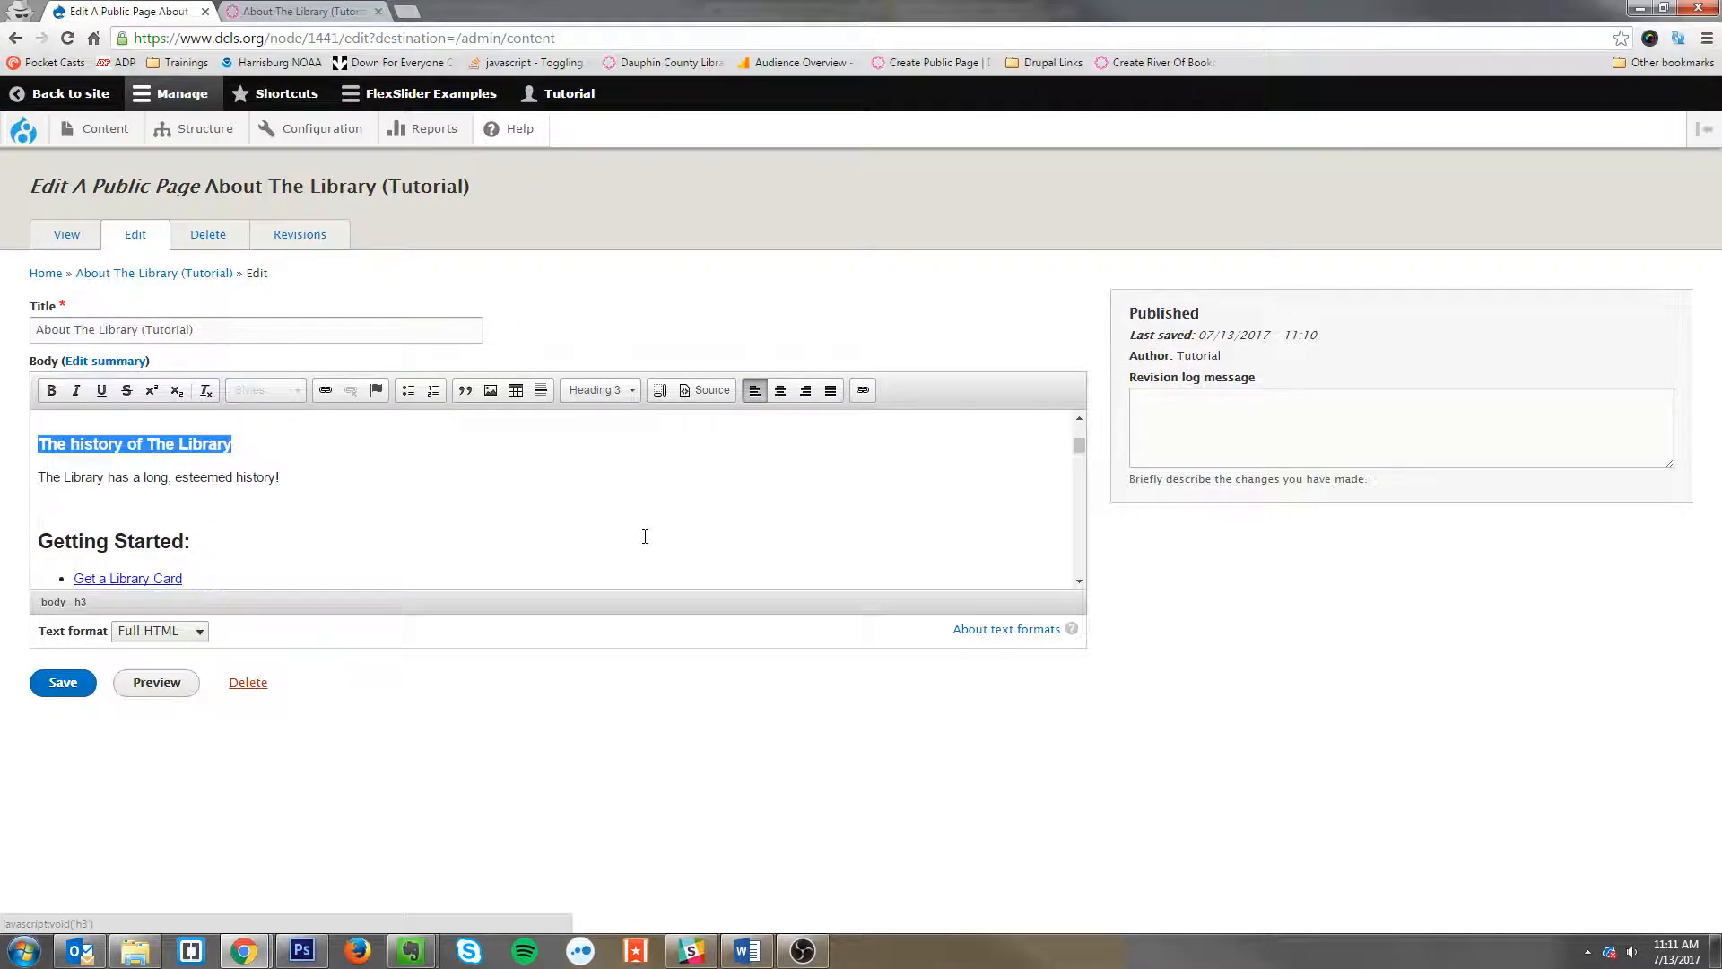
Step: Below the history paragraph, add demo lines 'Single space (Shift + Enter)' as a line break and 'Double space (Enter)' as a new paragraph
left_click(285, 492)
left_click(305, 477)
key("Return")
key("BackSpace")
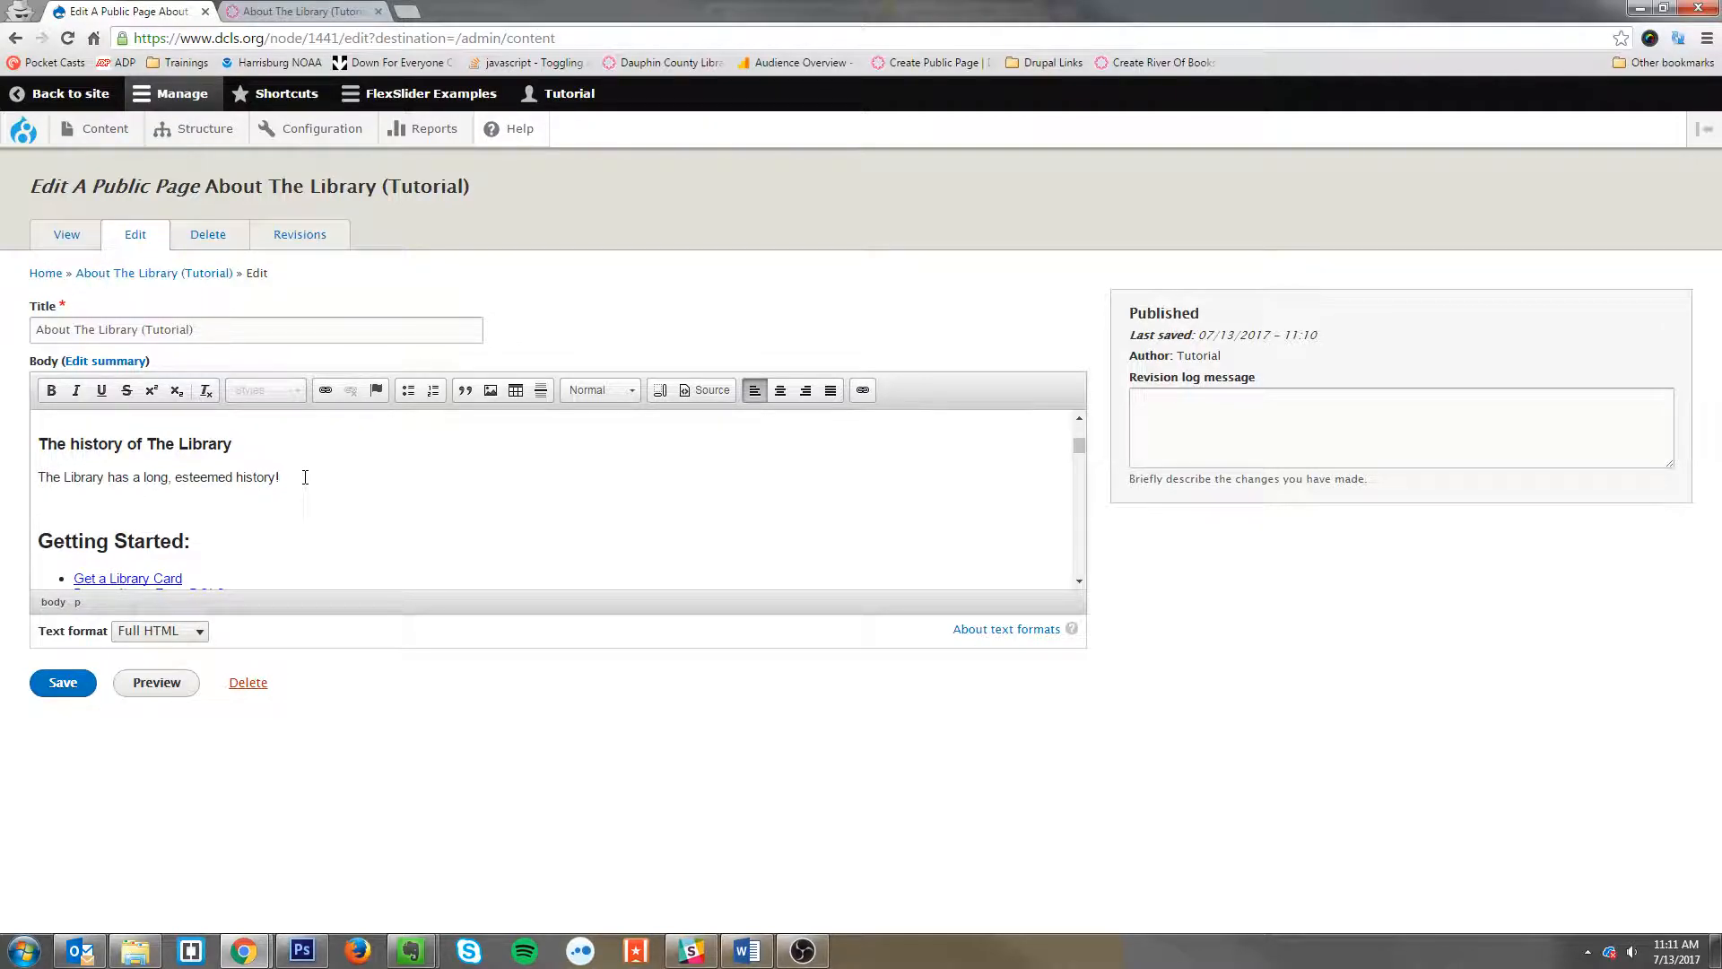
key("Return")
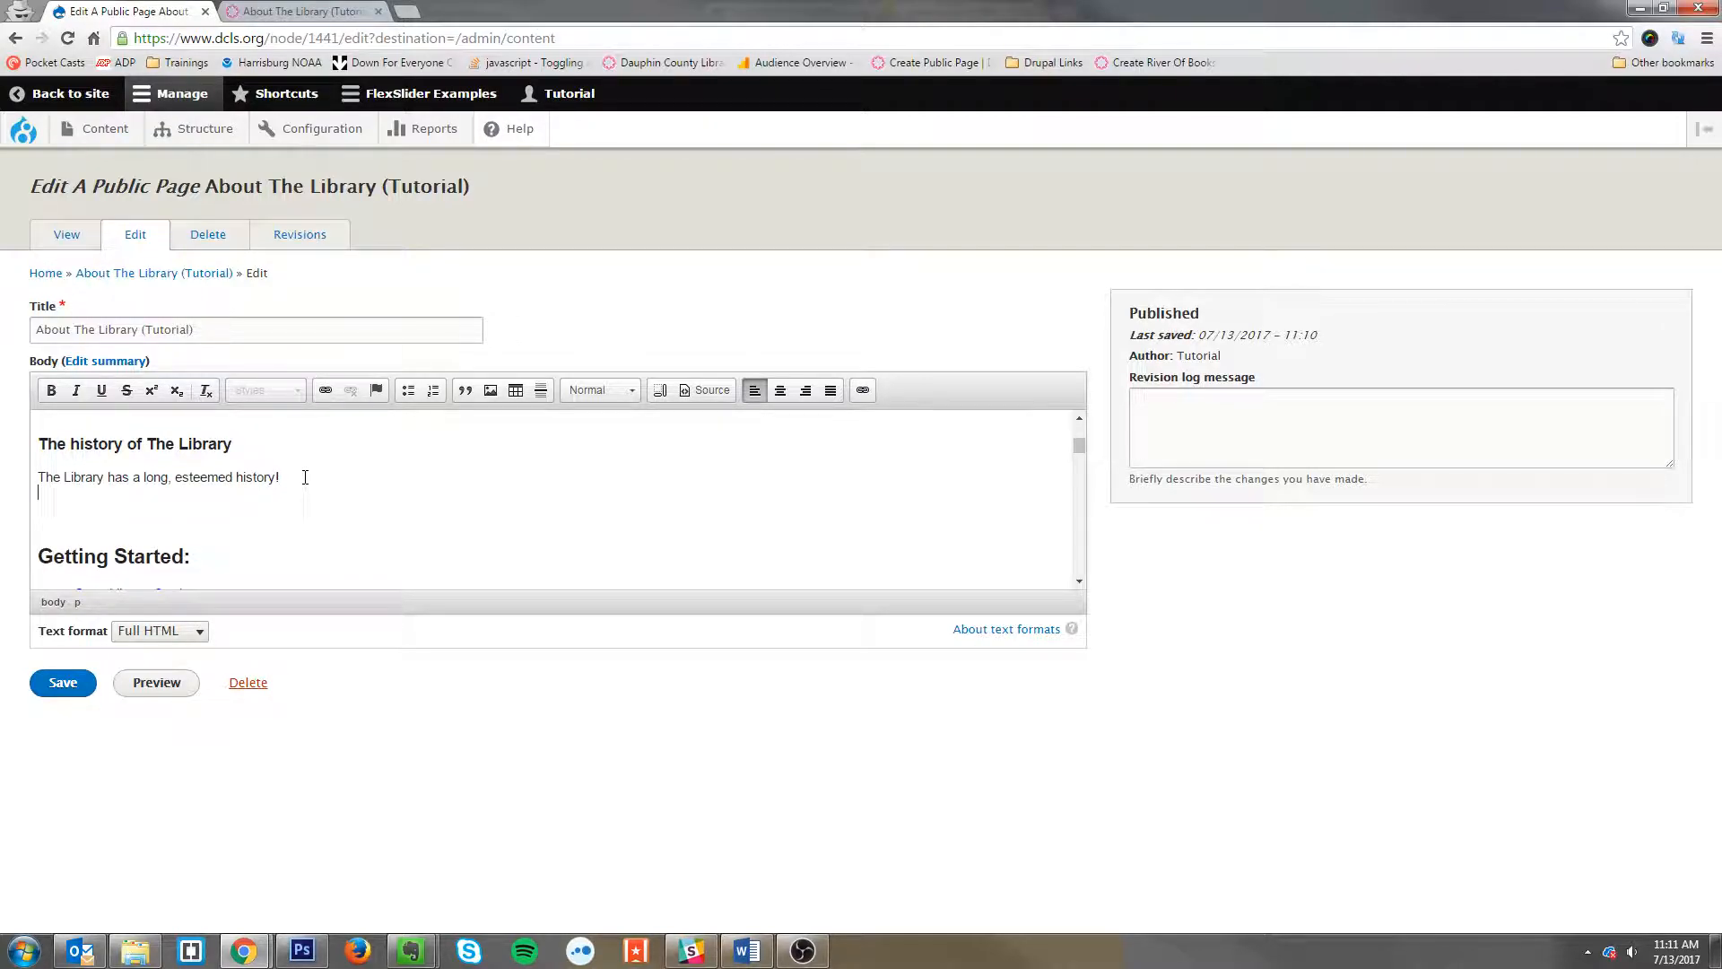
type("Single space")
key("Return")
type("Double space ")
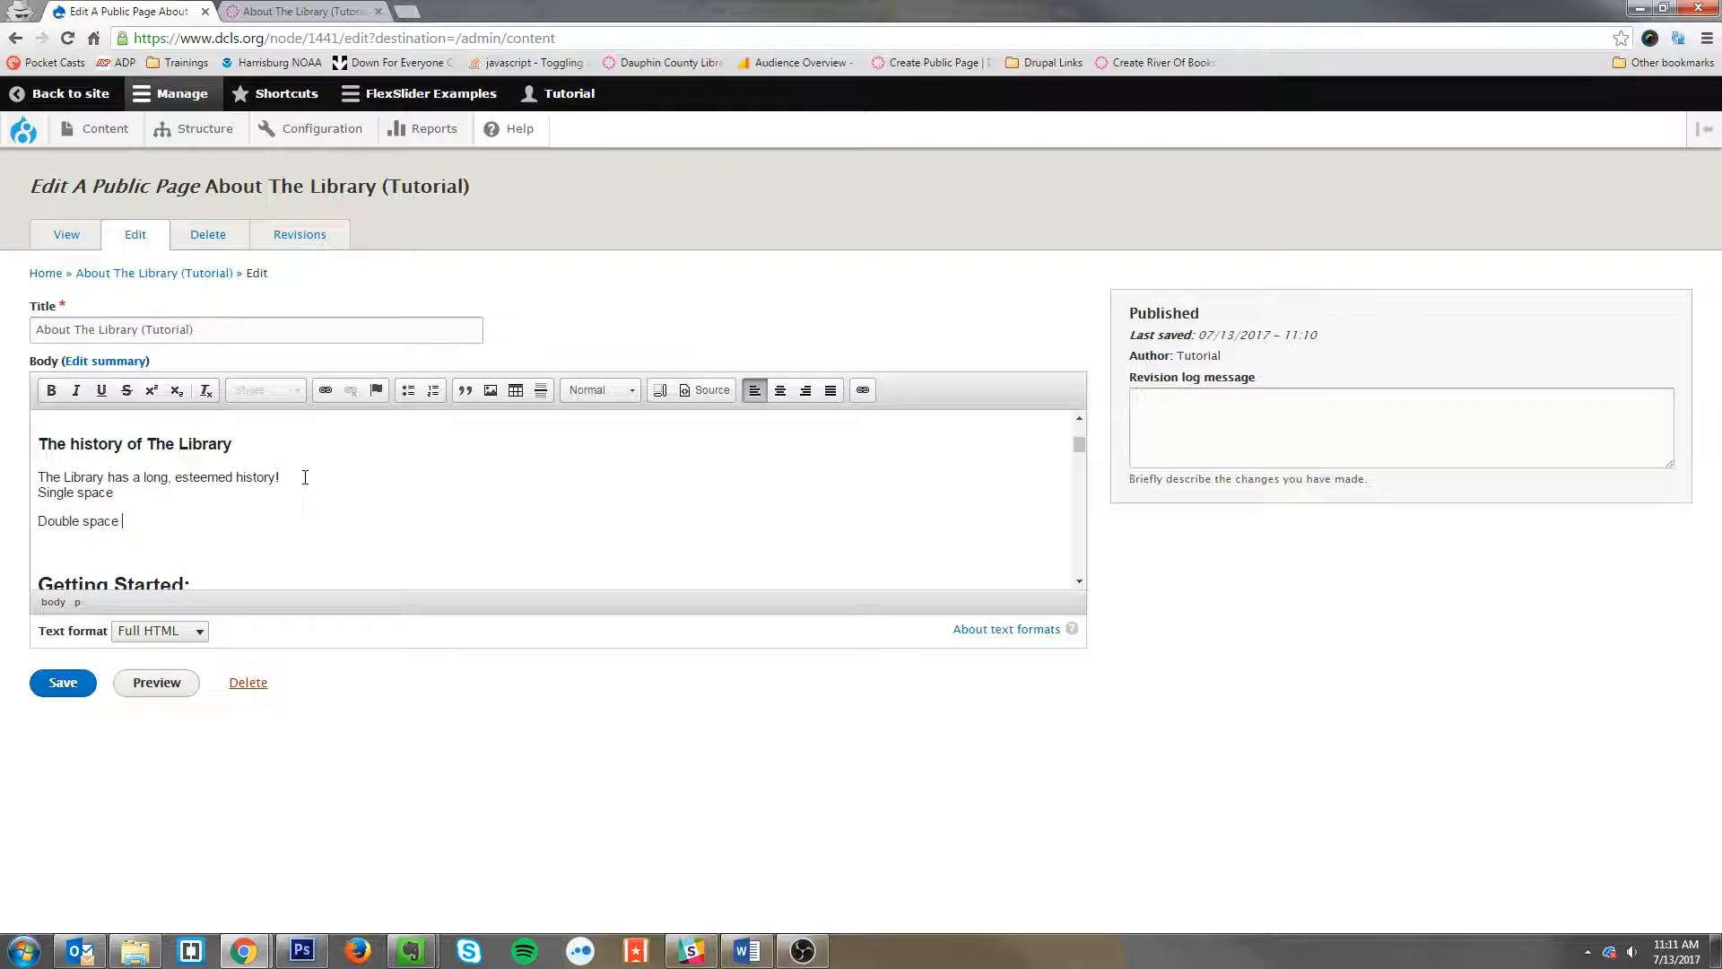
type("-")
key("BackSpace")
type("(Enter)")
type(" (Shift + ")
type("Enter")
Step: Compare with the live page tab, then select and delete both demo lines beneath the history paragraph
key("ctrl+Tab")
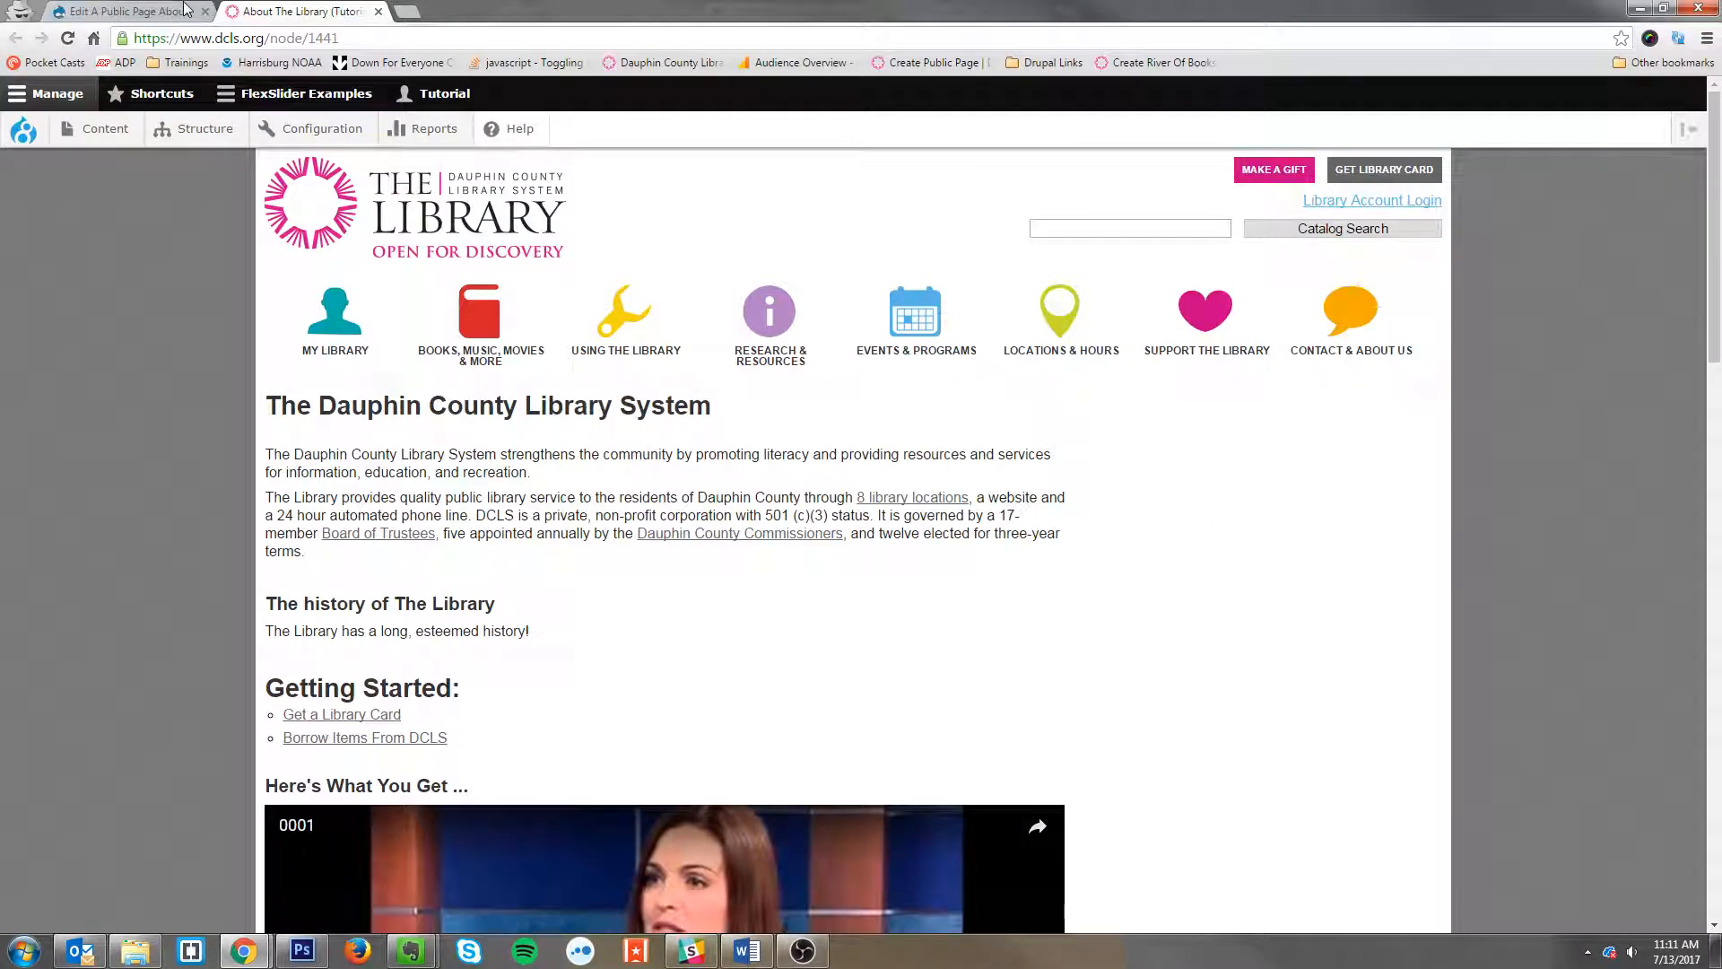
left_click(187, 11)
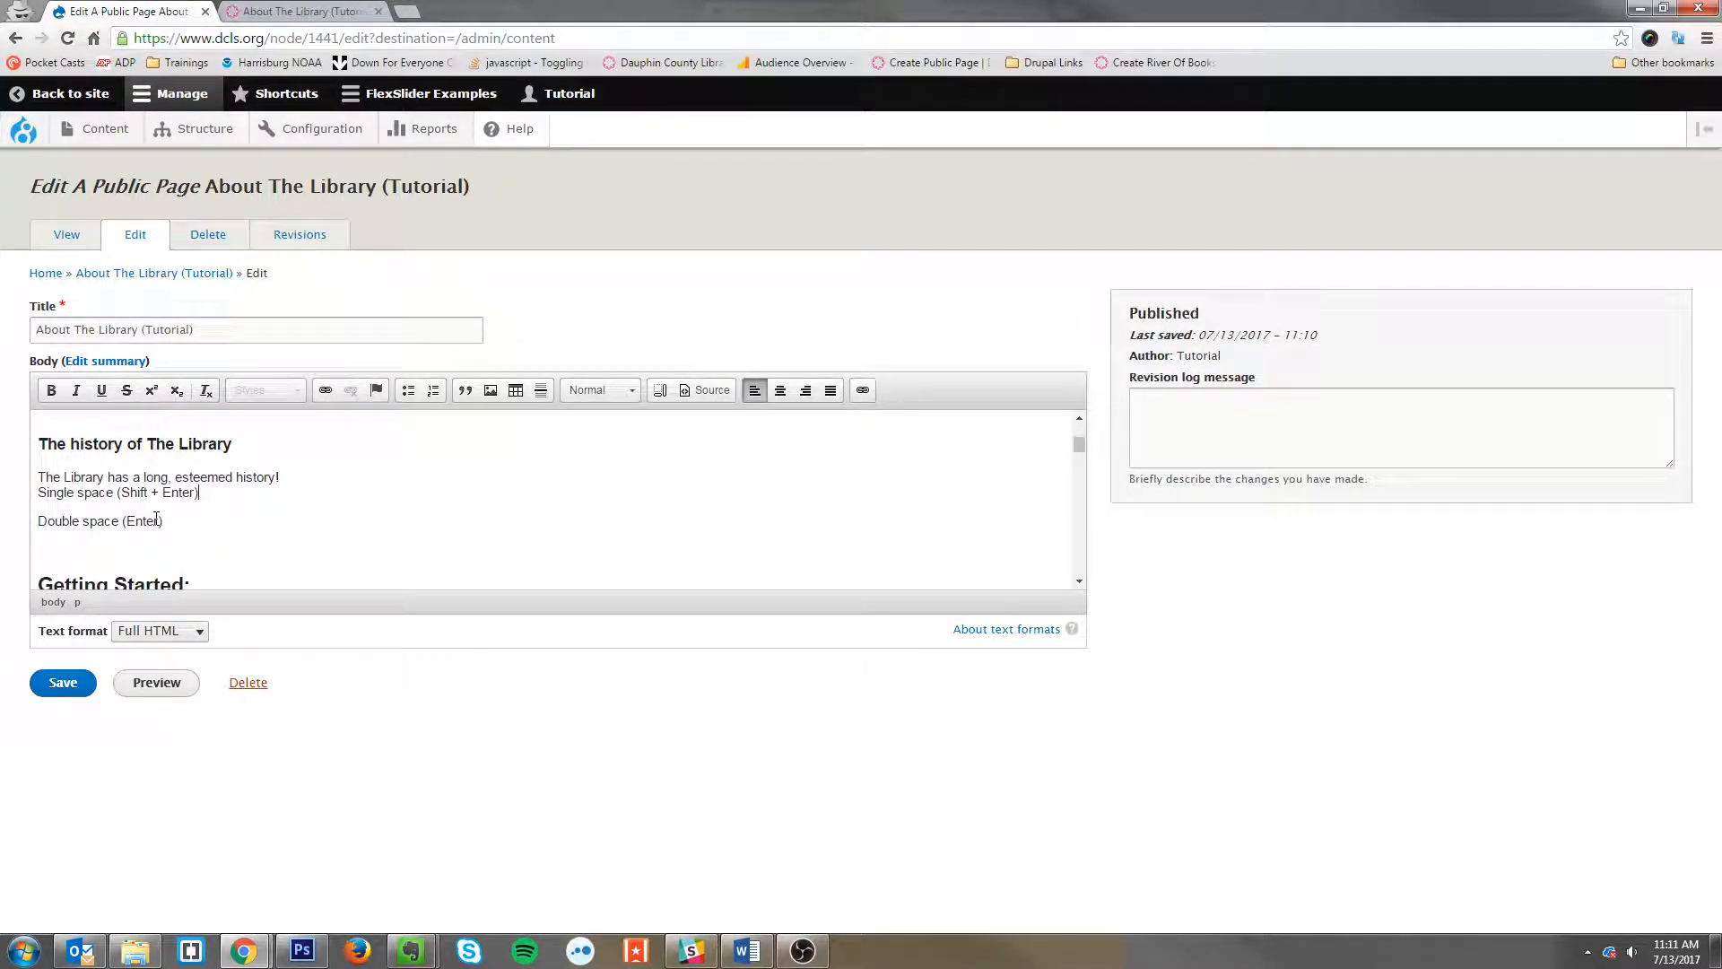
double_click(246, 473)
left_click(319, 482)
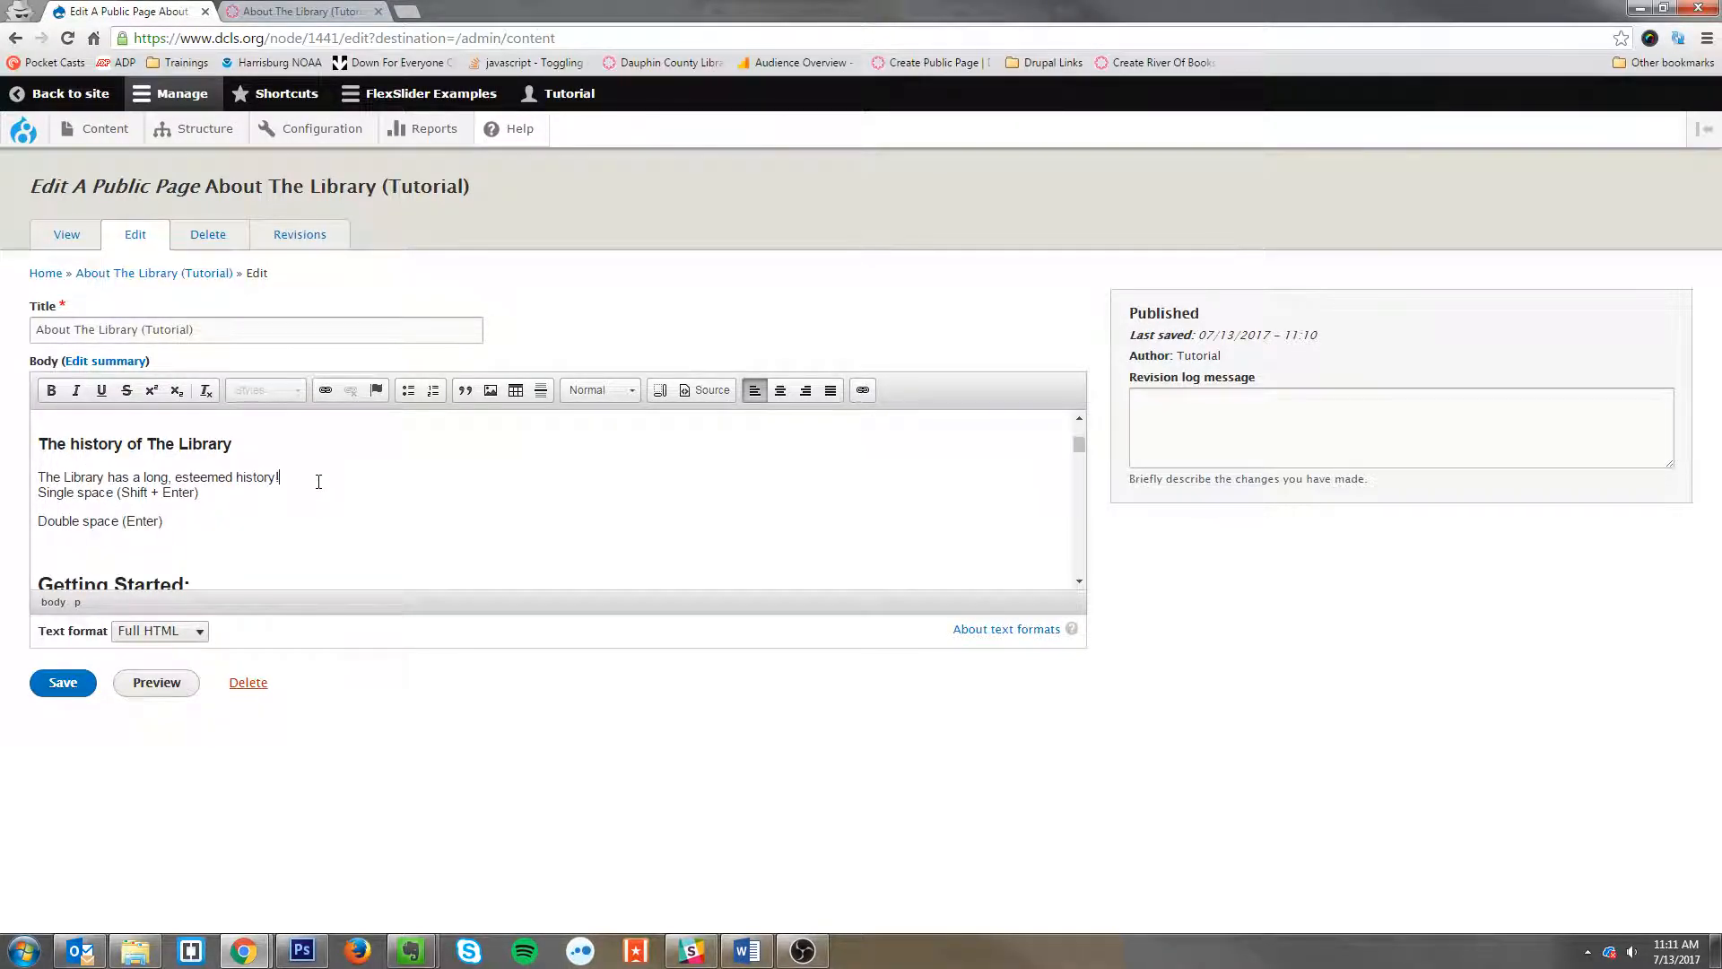
key("shift+Right")
key("shift+Right")
key("shift+Right")
key("shift+Right")
key("shift+Right")
key("shift+Down")
key("shift+End")
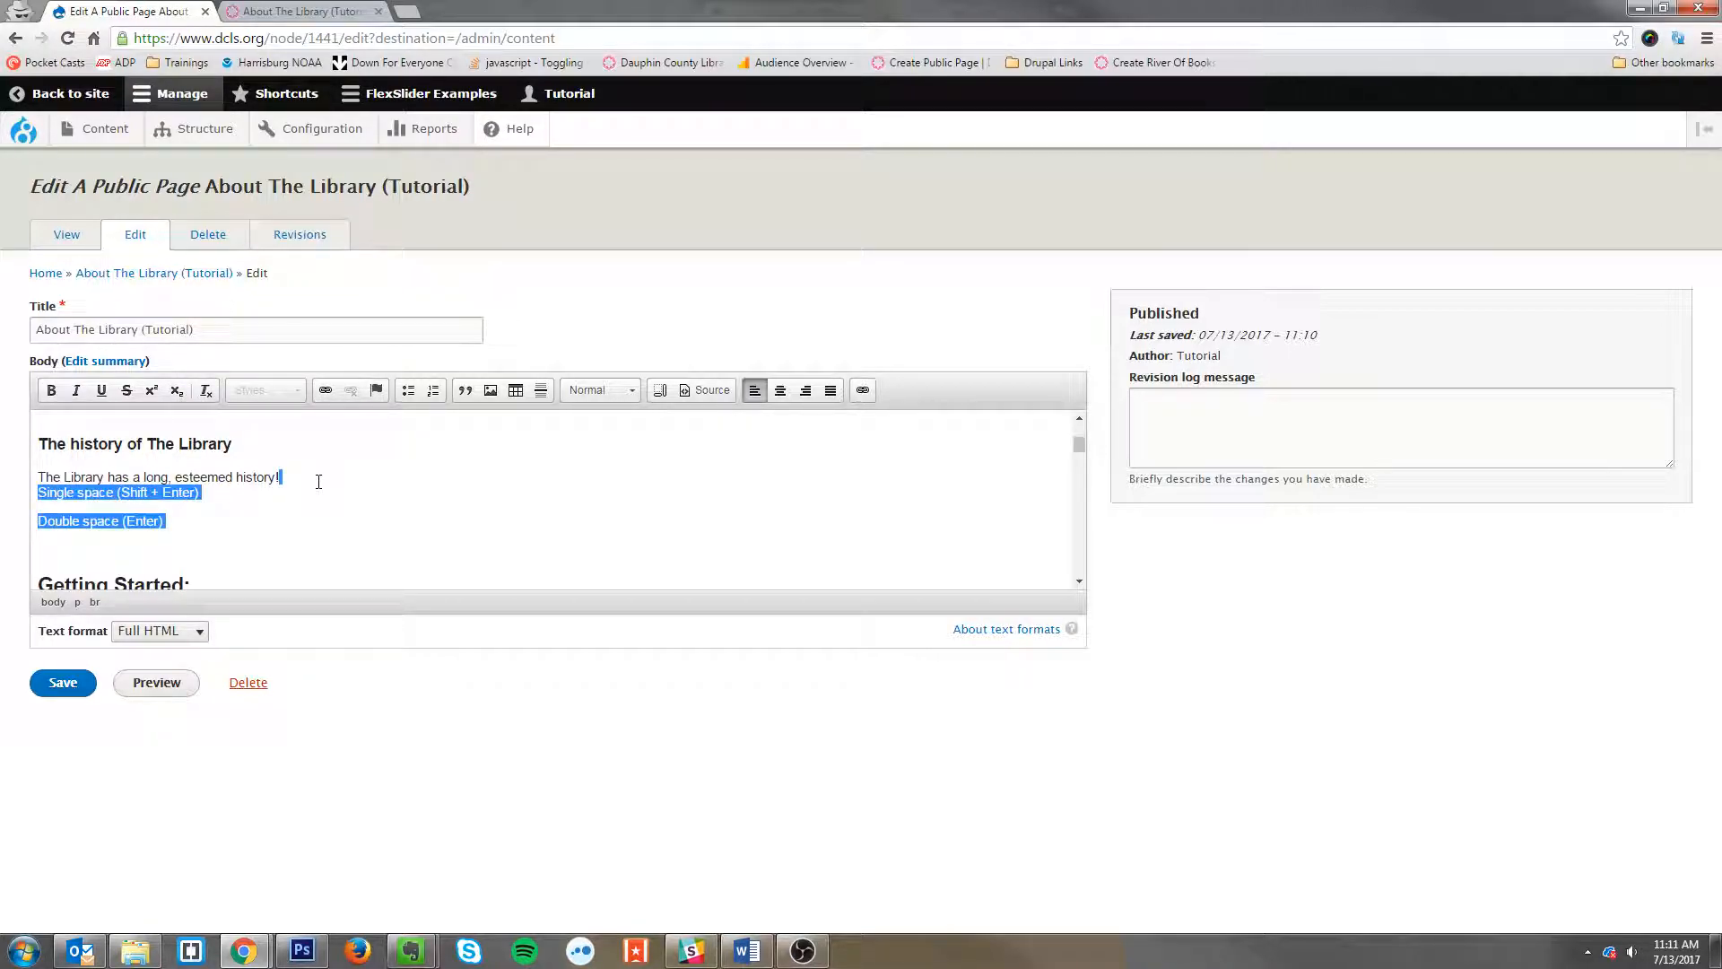
key("BackSpace")
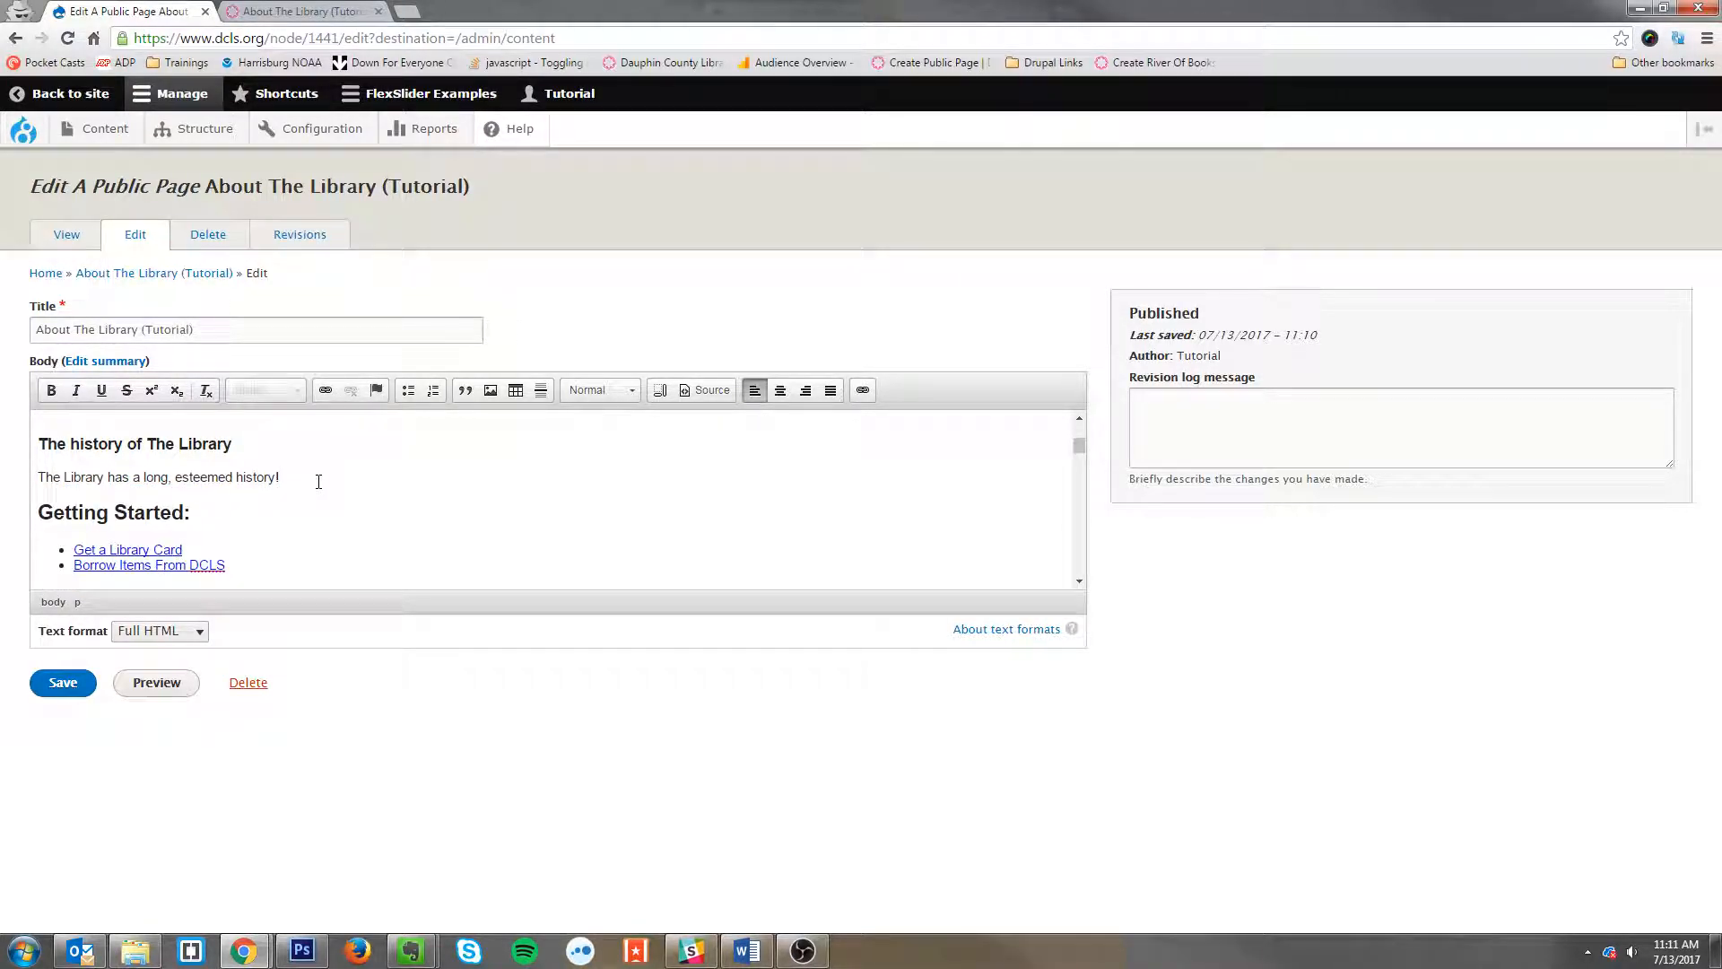
type("View the library's history")
left_click_drag(283, 476, 425, 477)
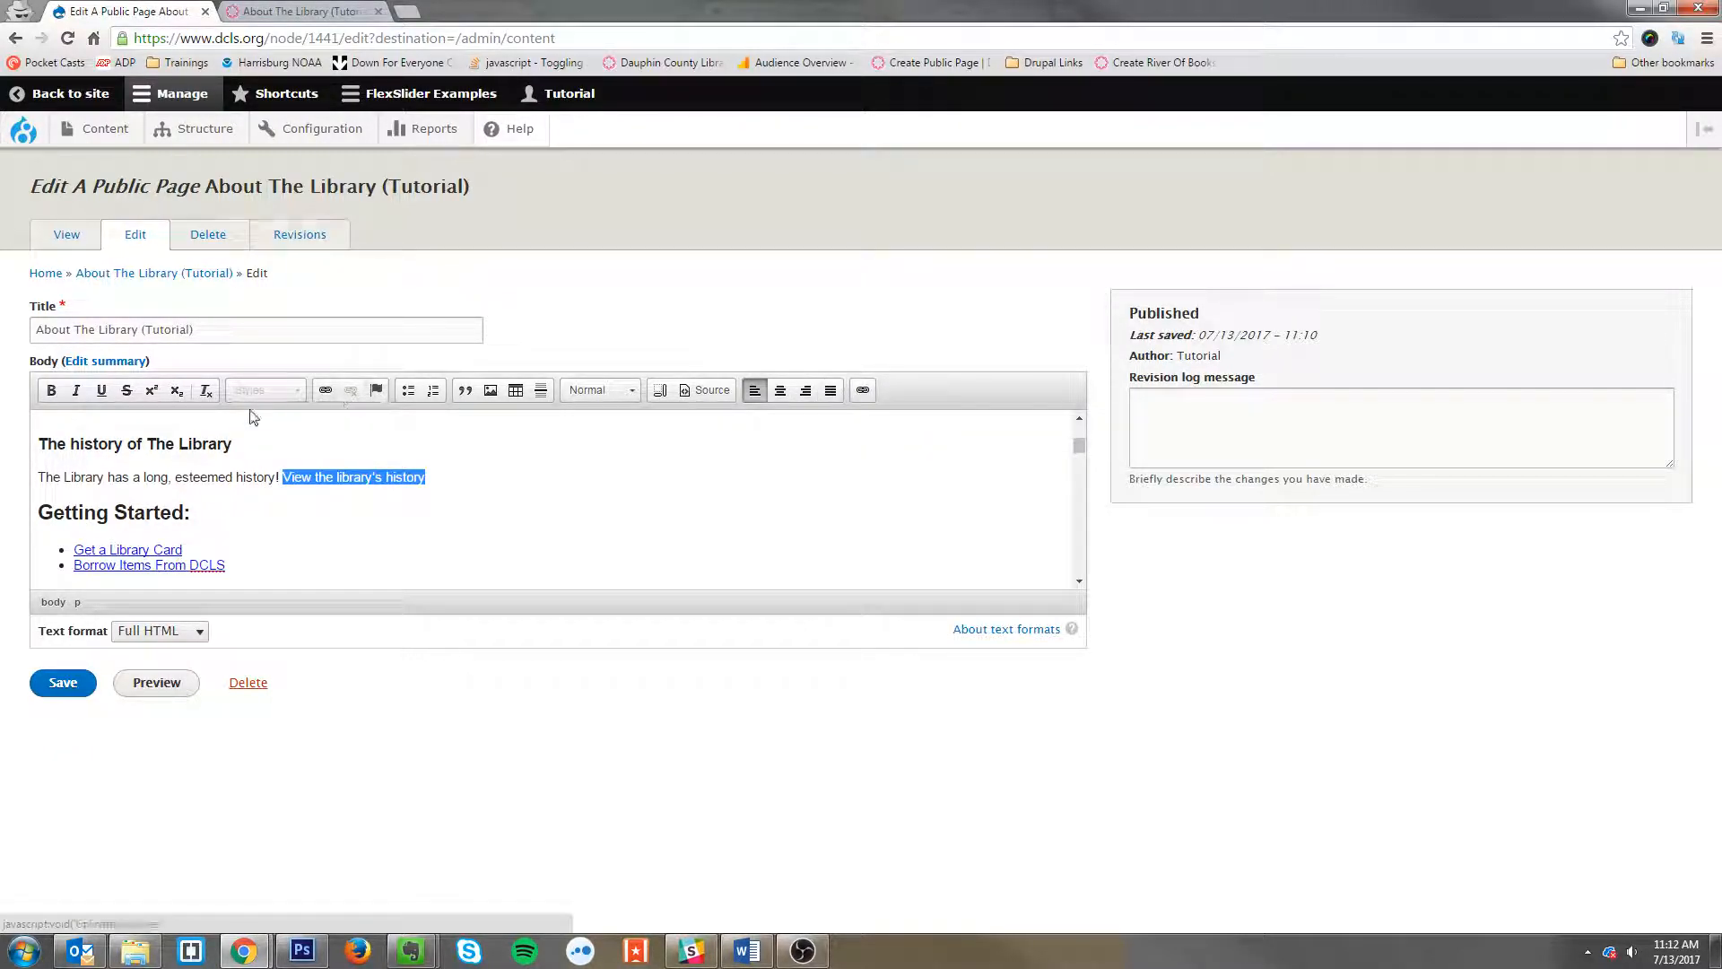
left_click(323, 401)
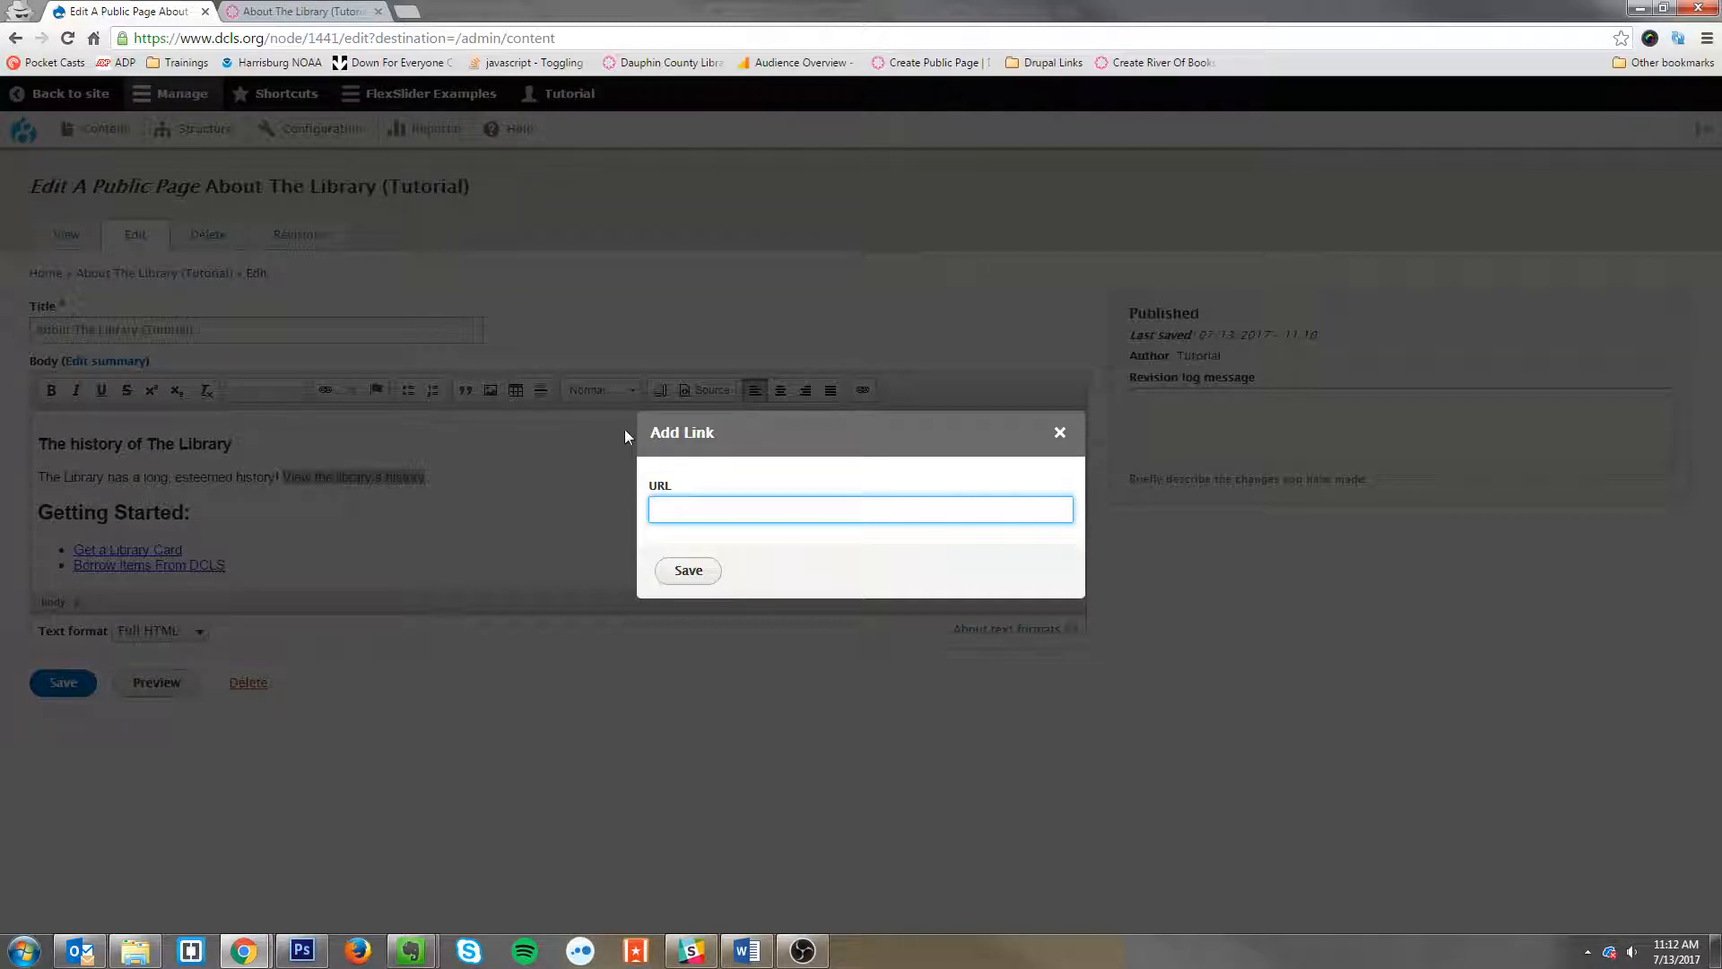
type("h")
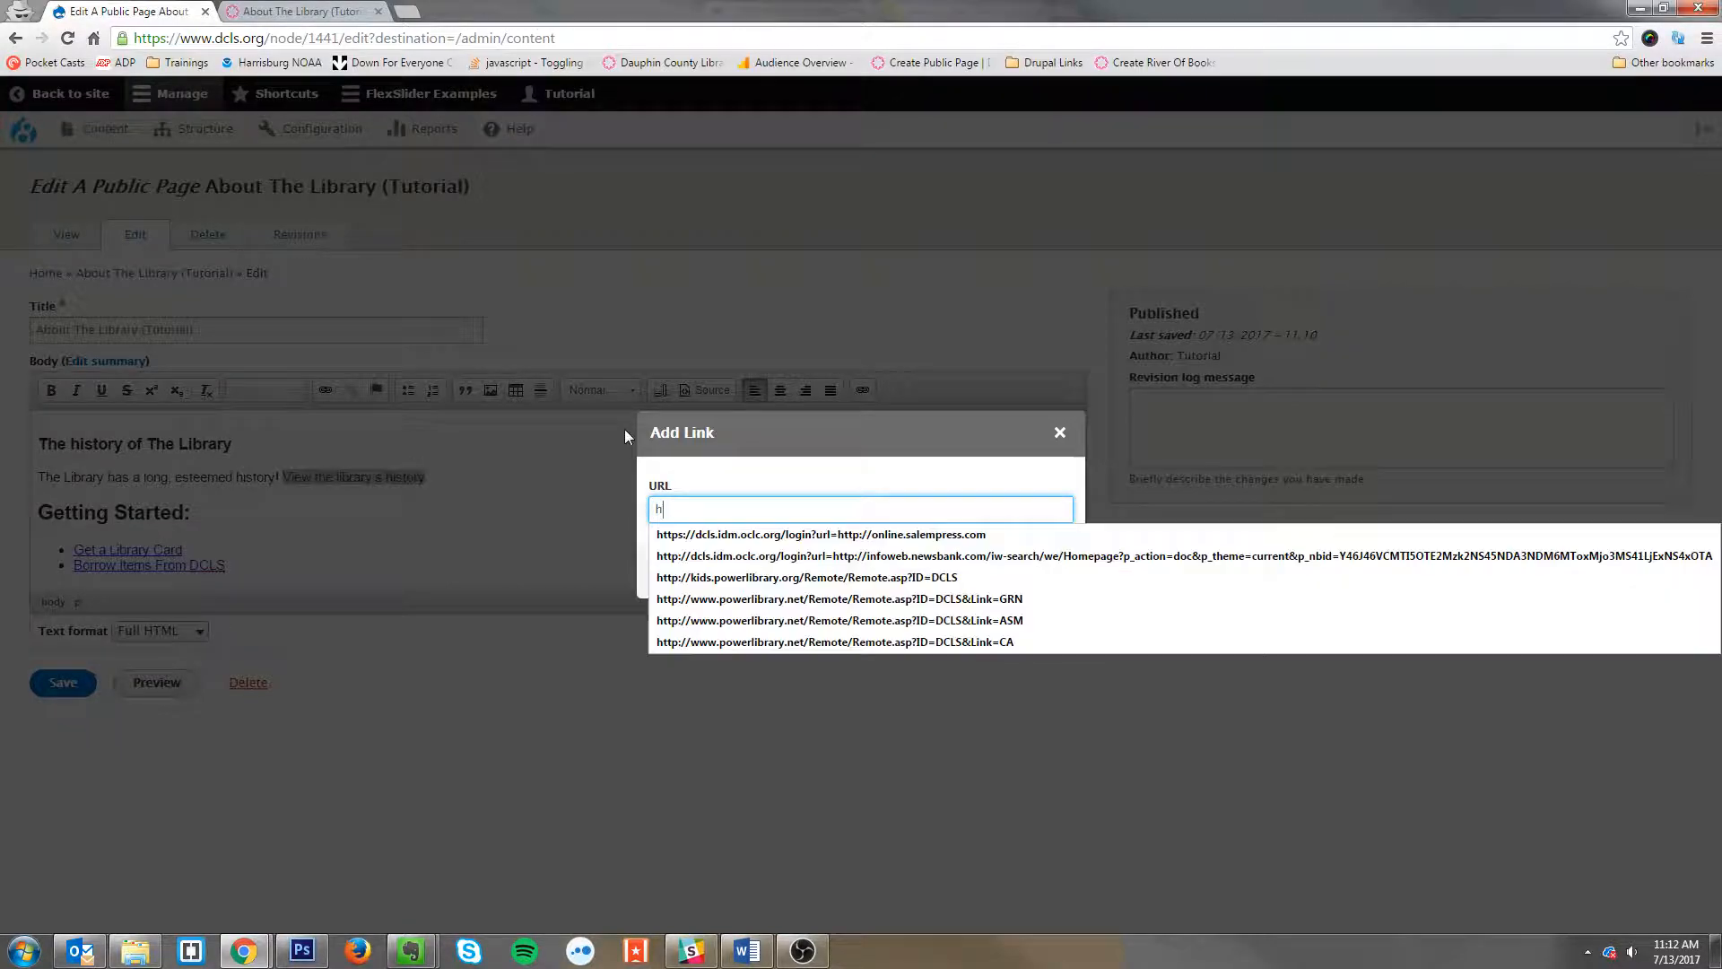
type("ttps:")
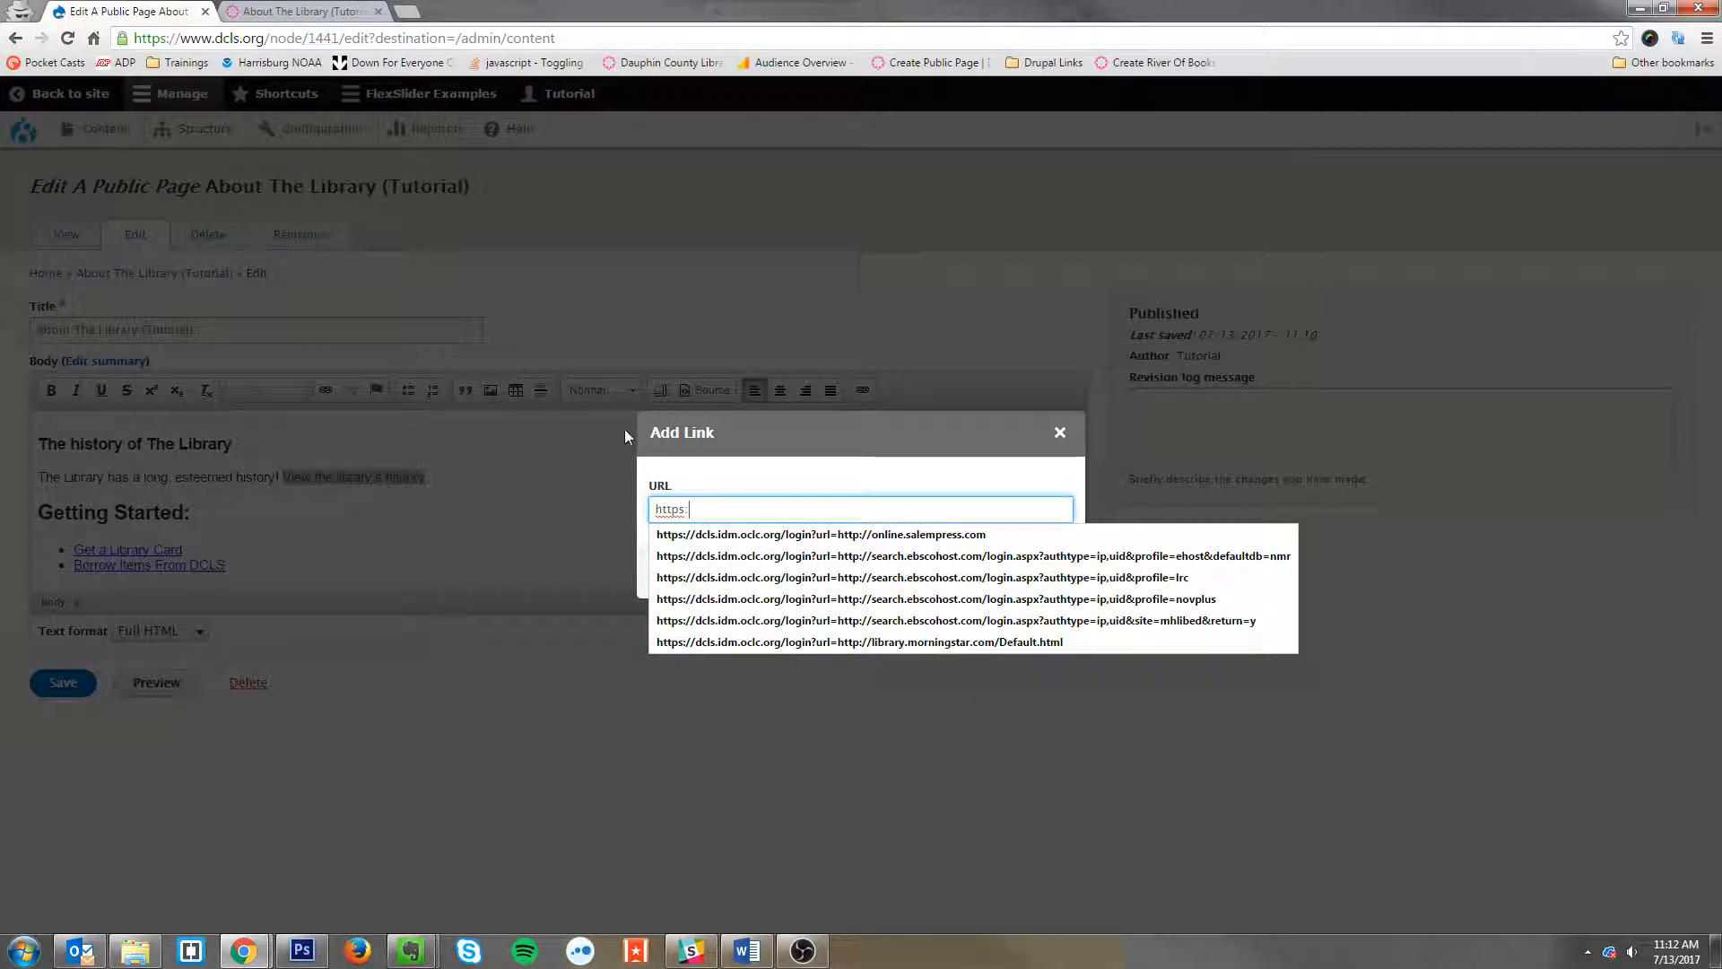
type("//www")
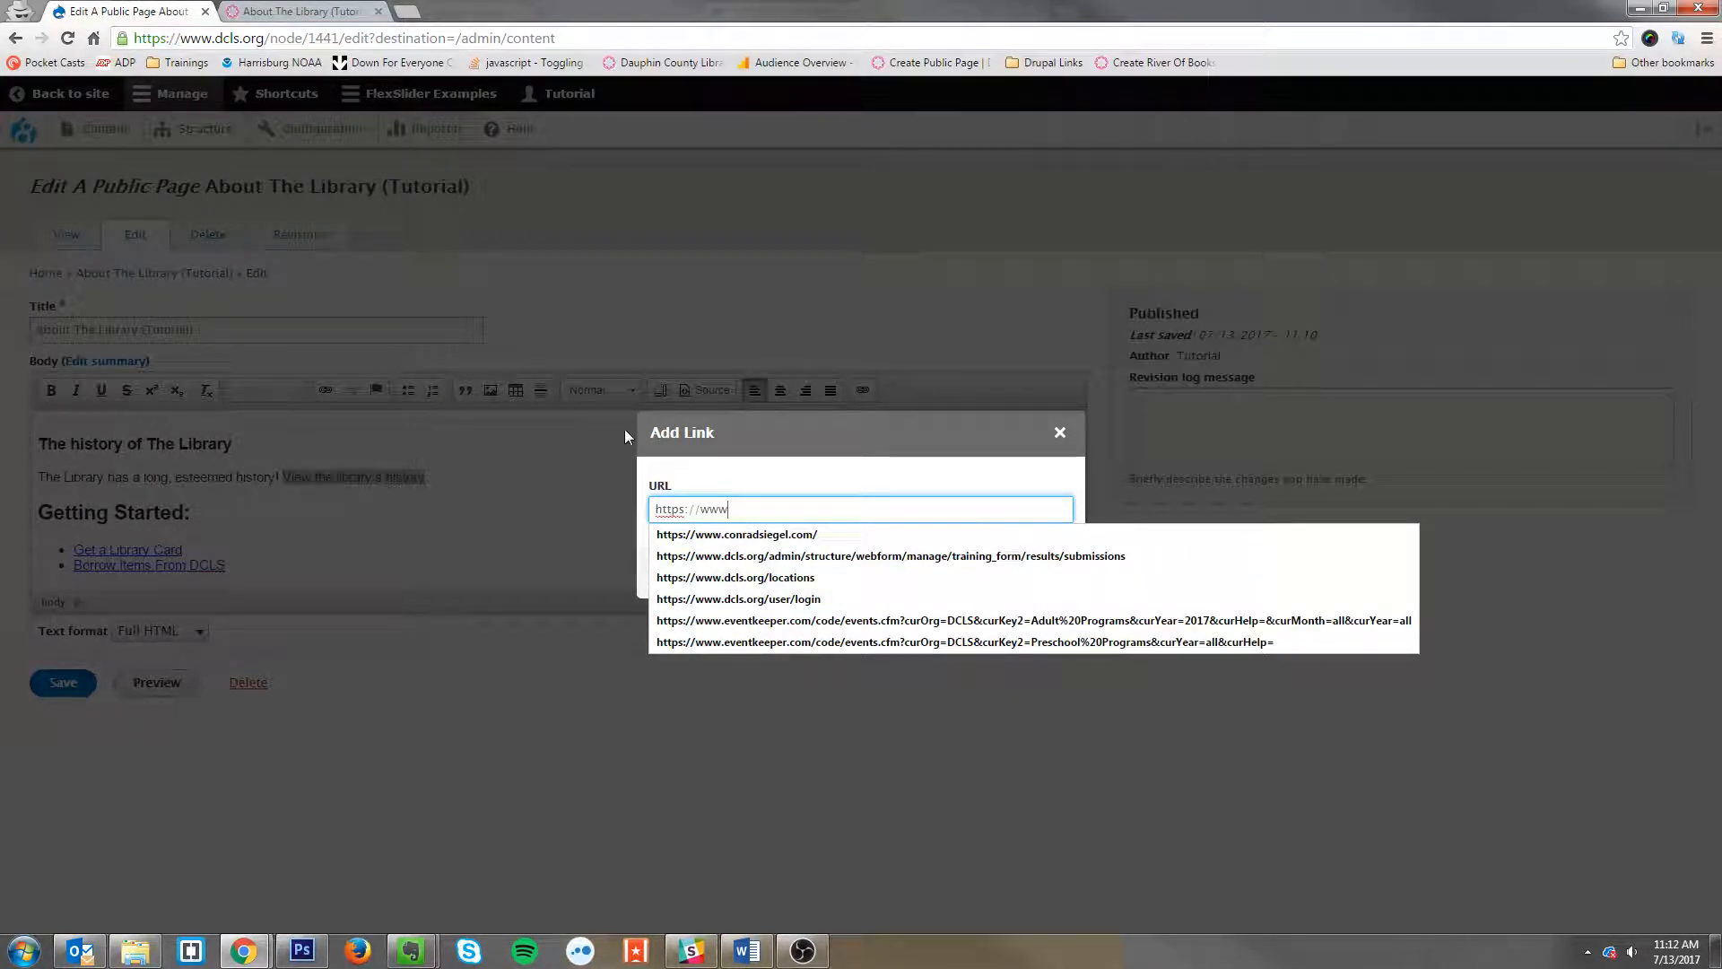
type(".dcls.org")
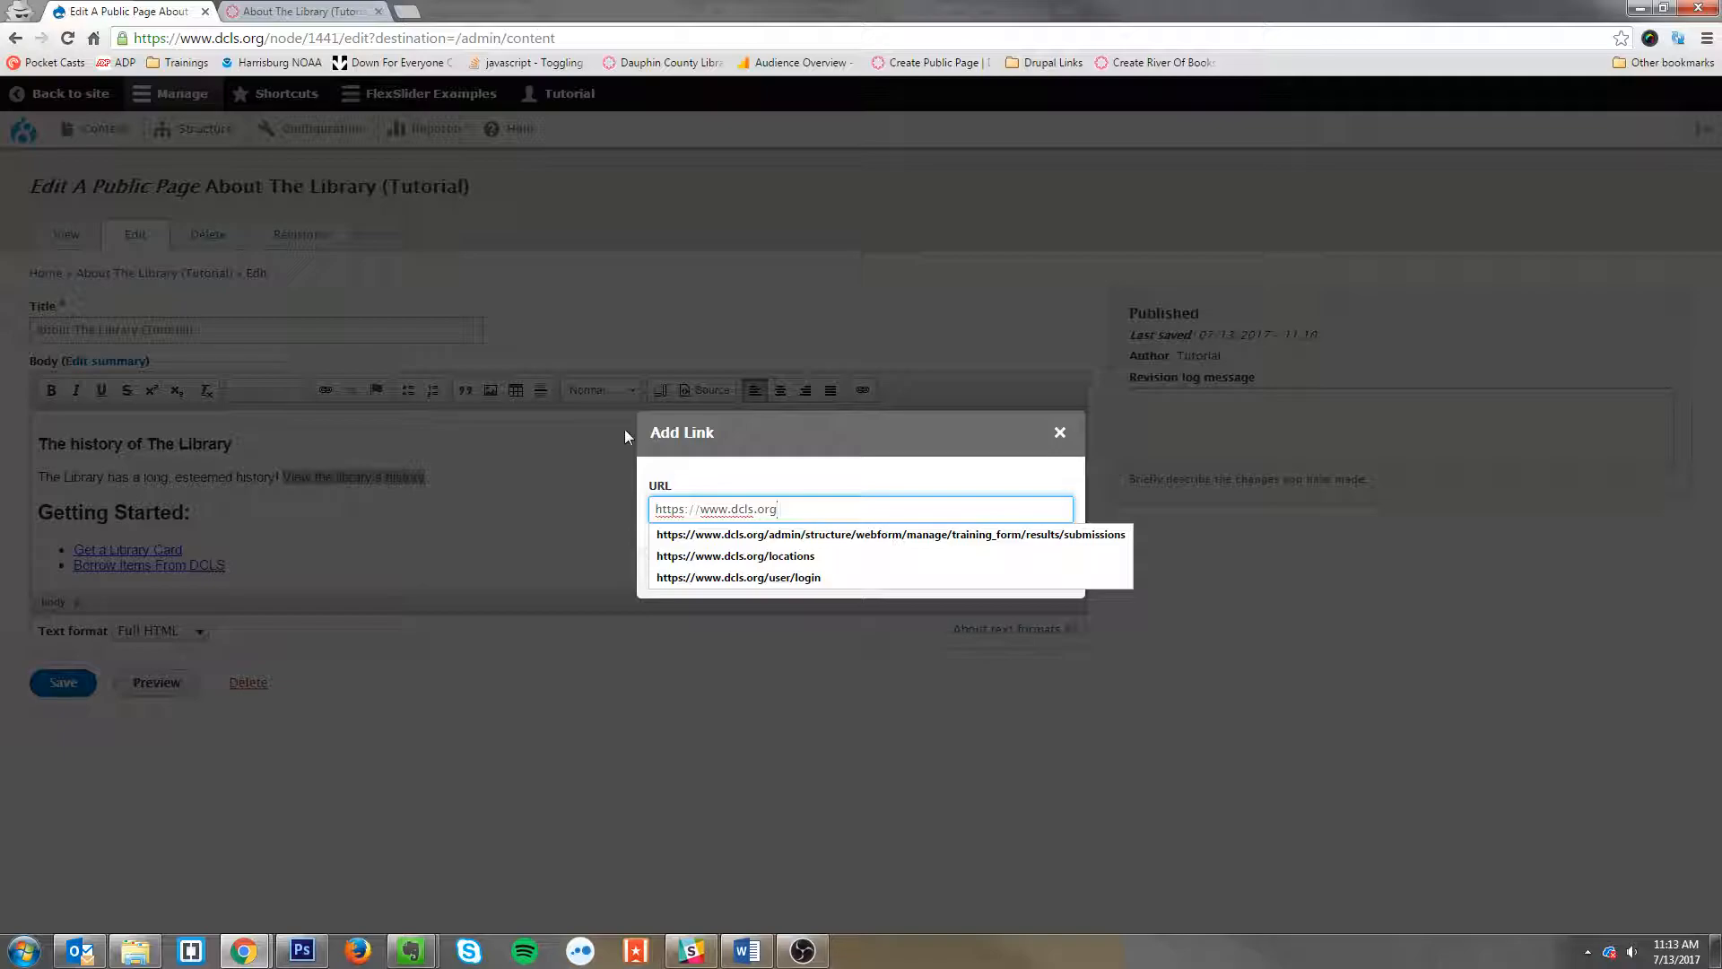
type("/hist")
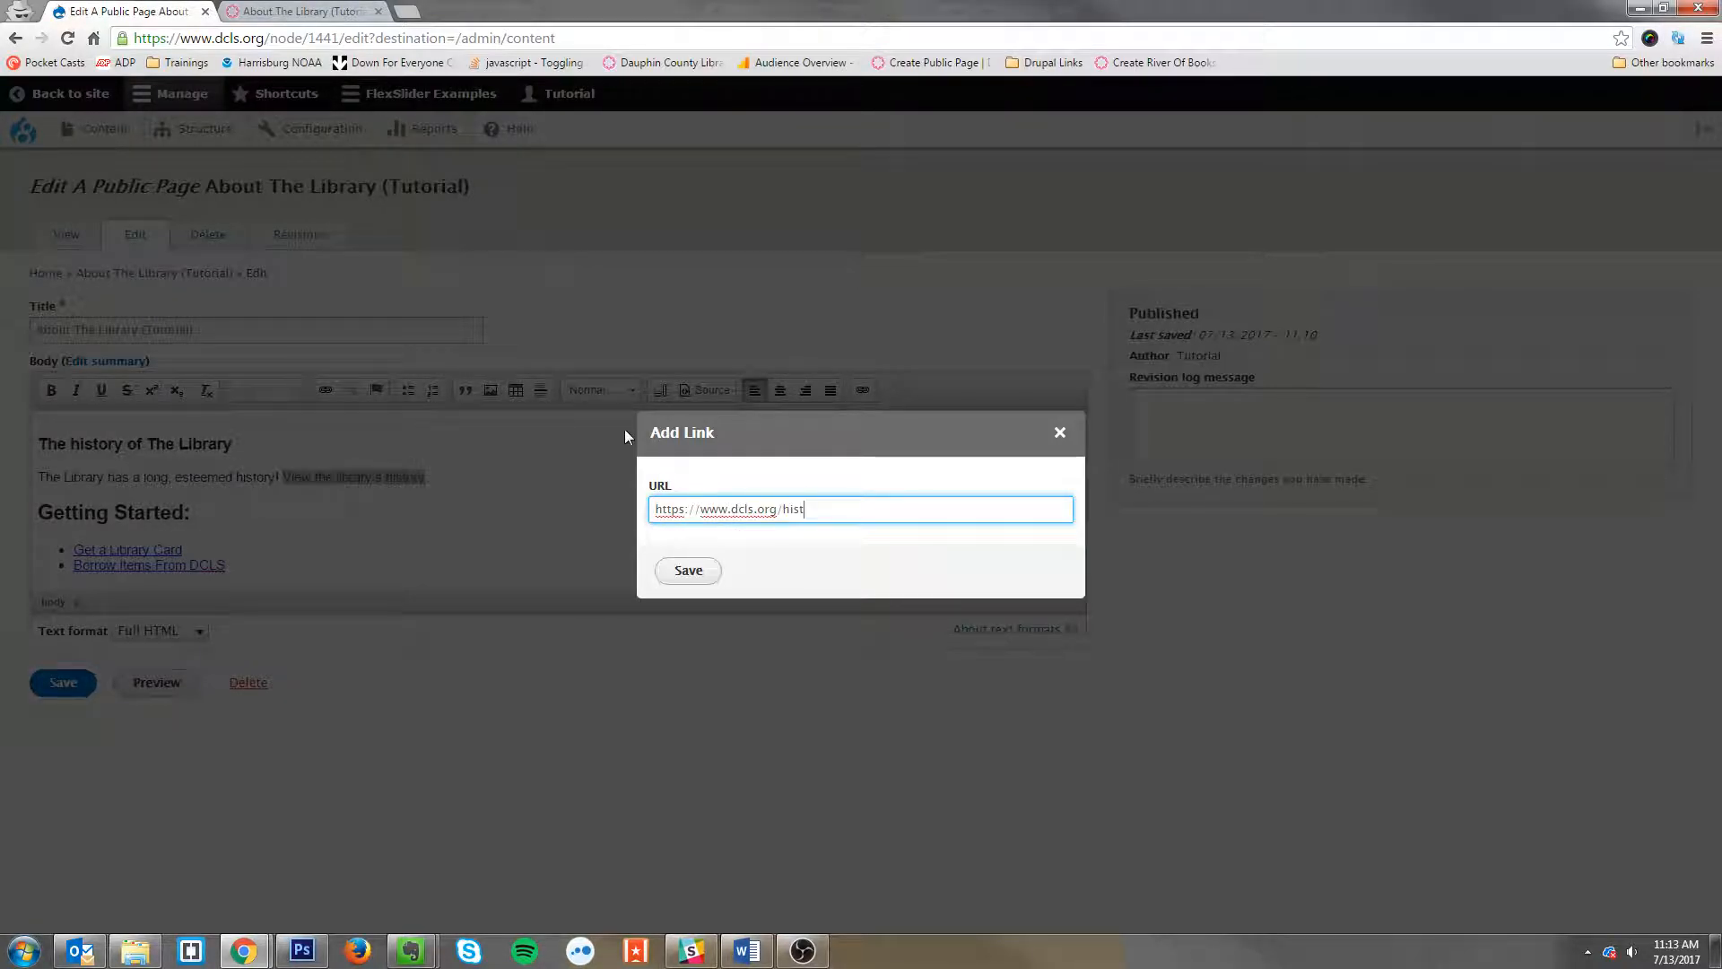
type("ory")
left_click_drag(652, 508, 991, 574)
left_click_drag(653, 508, 734, 519)
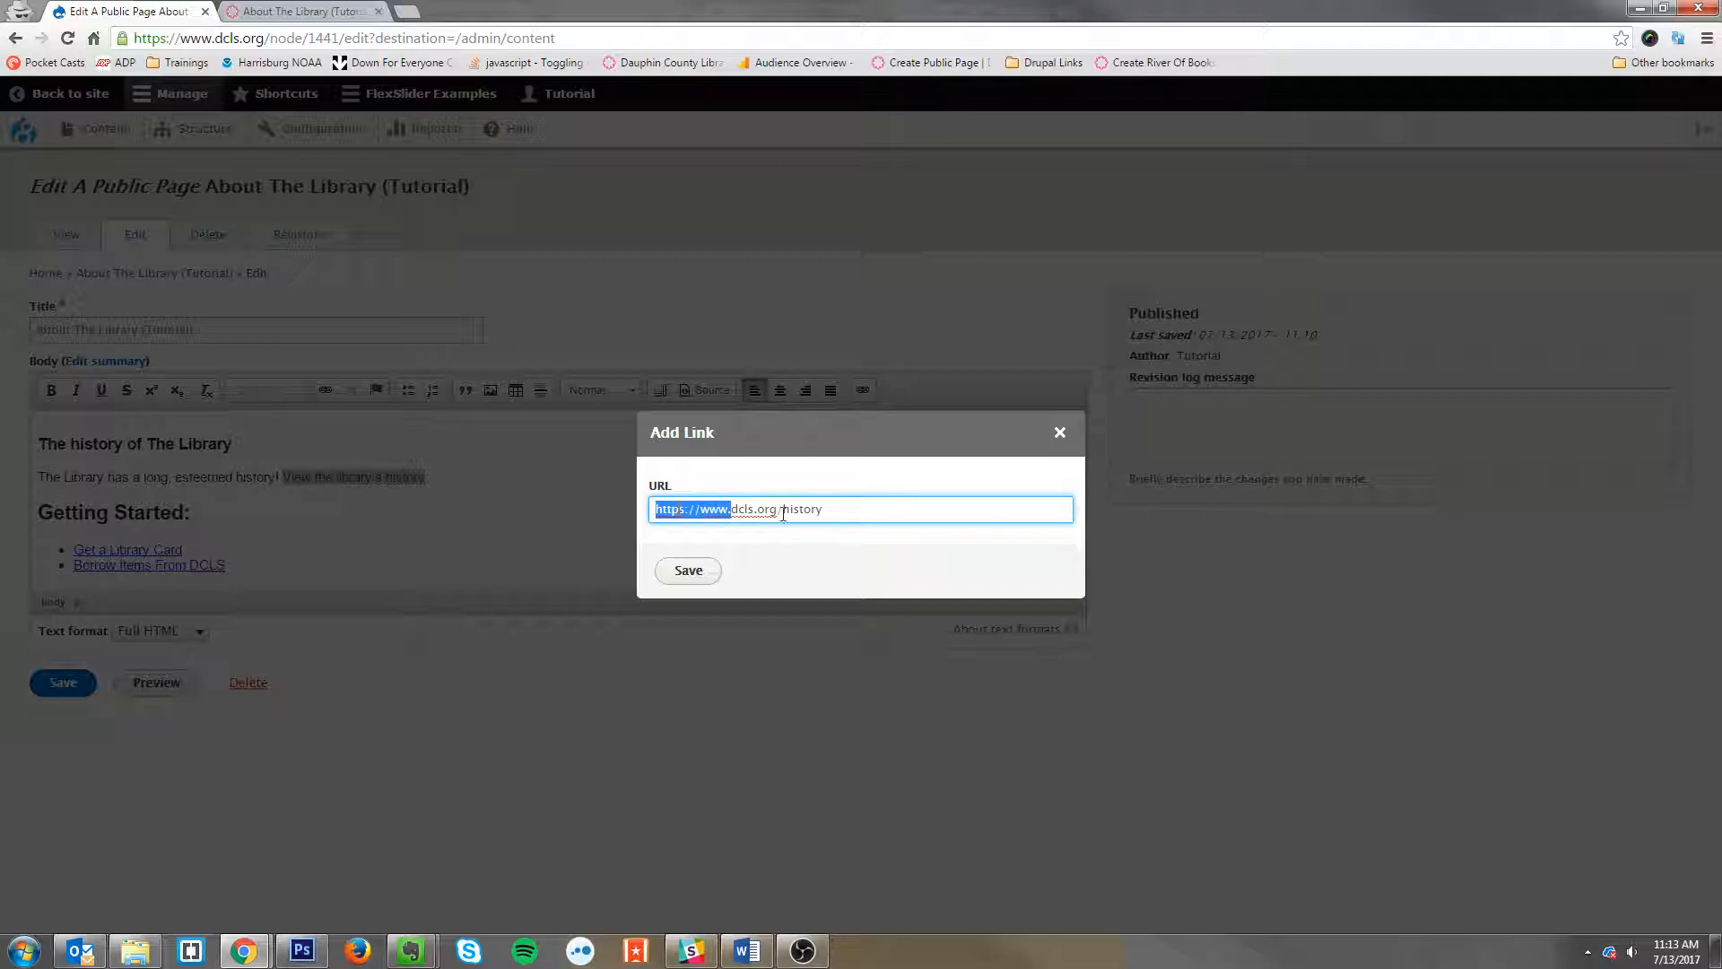
left_click(825, 504)
left_click(692, 571)
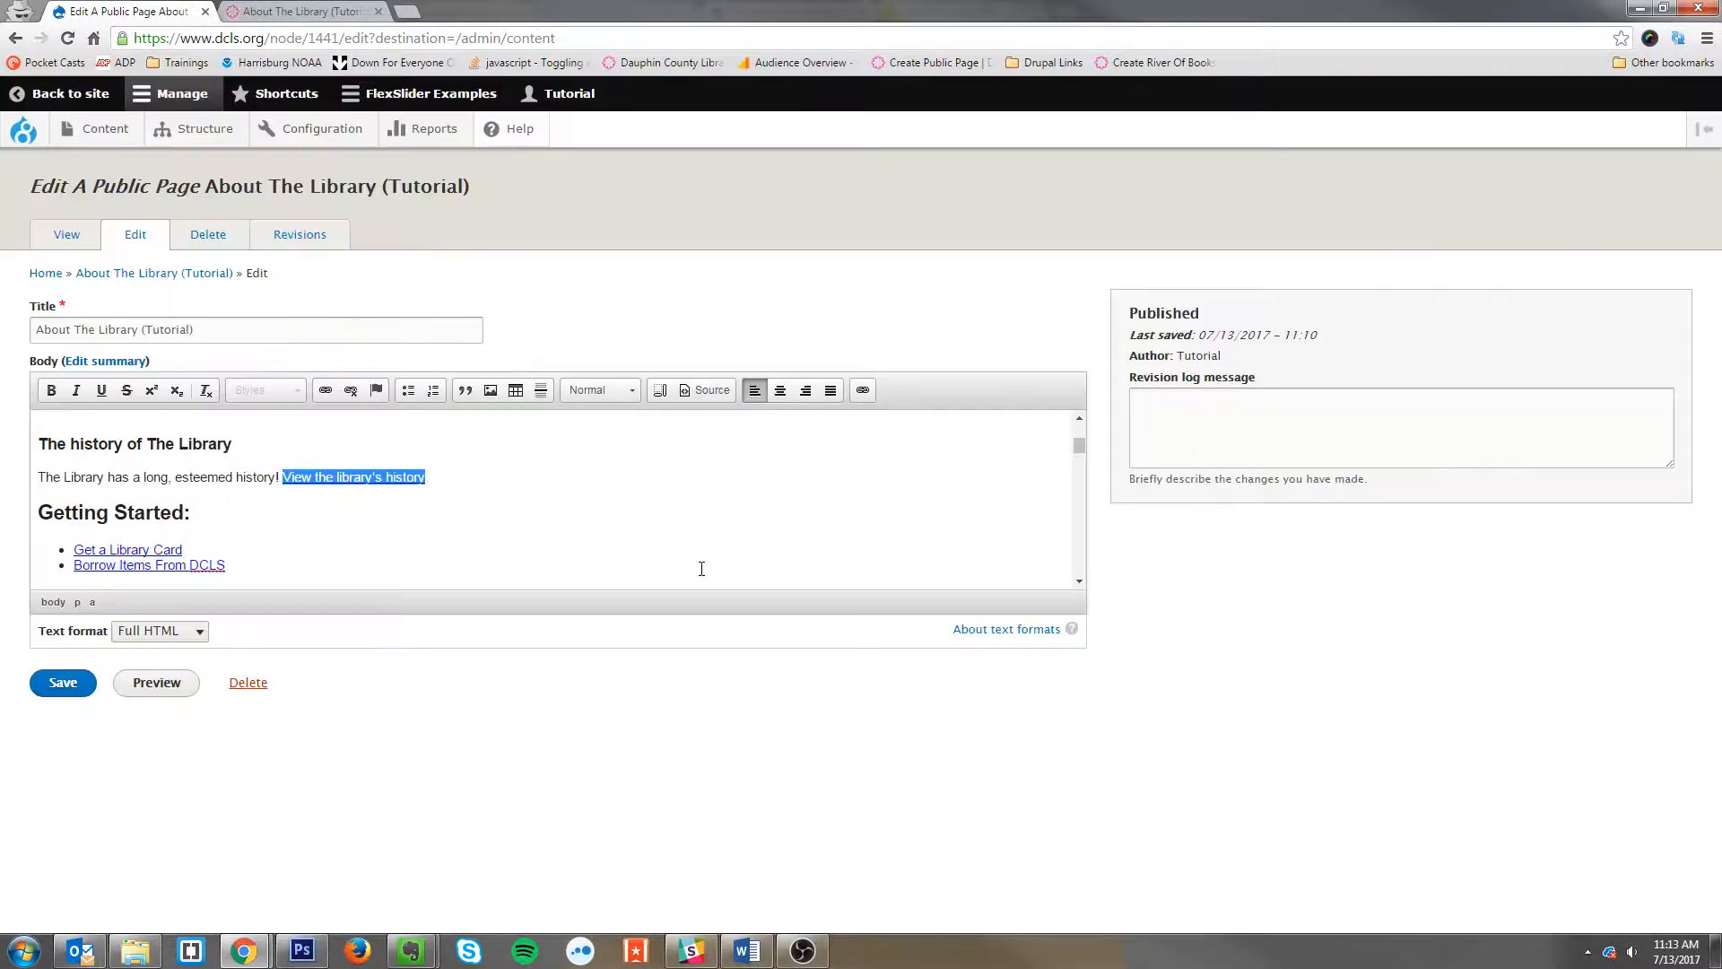
Step: Save the edited page
left_click(496, 498)
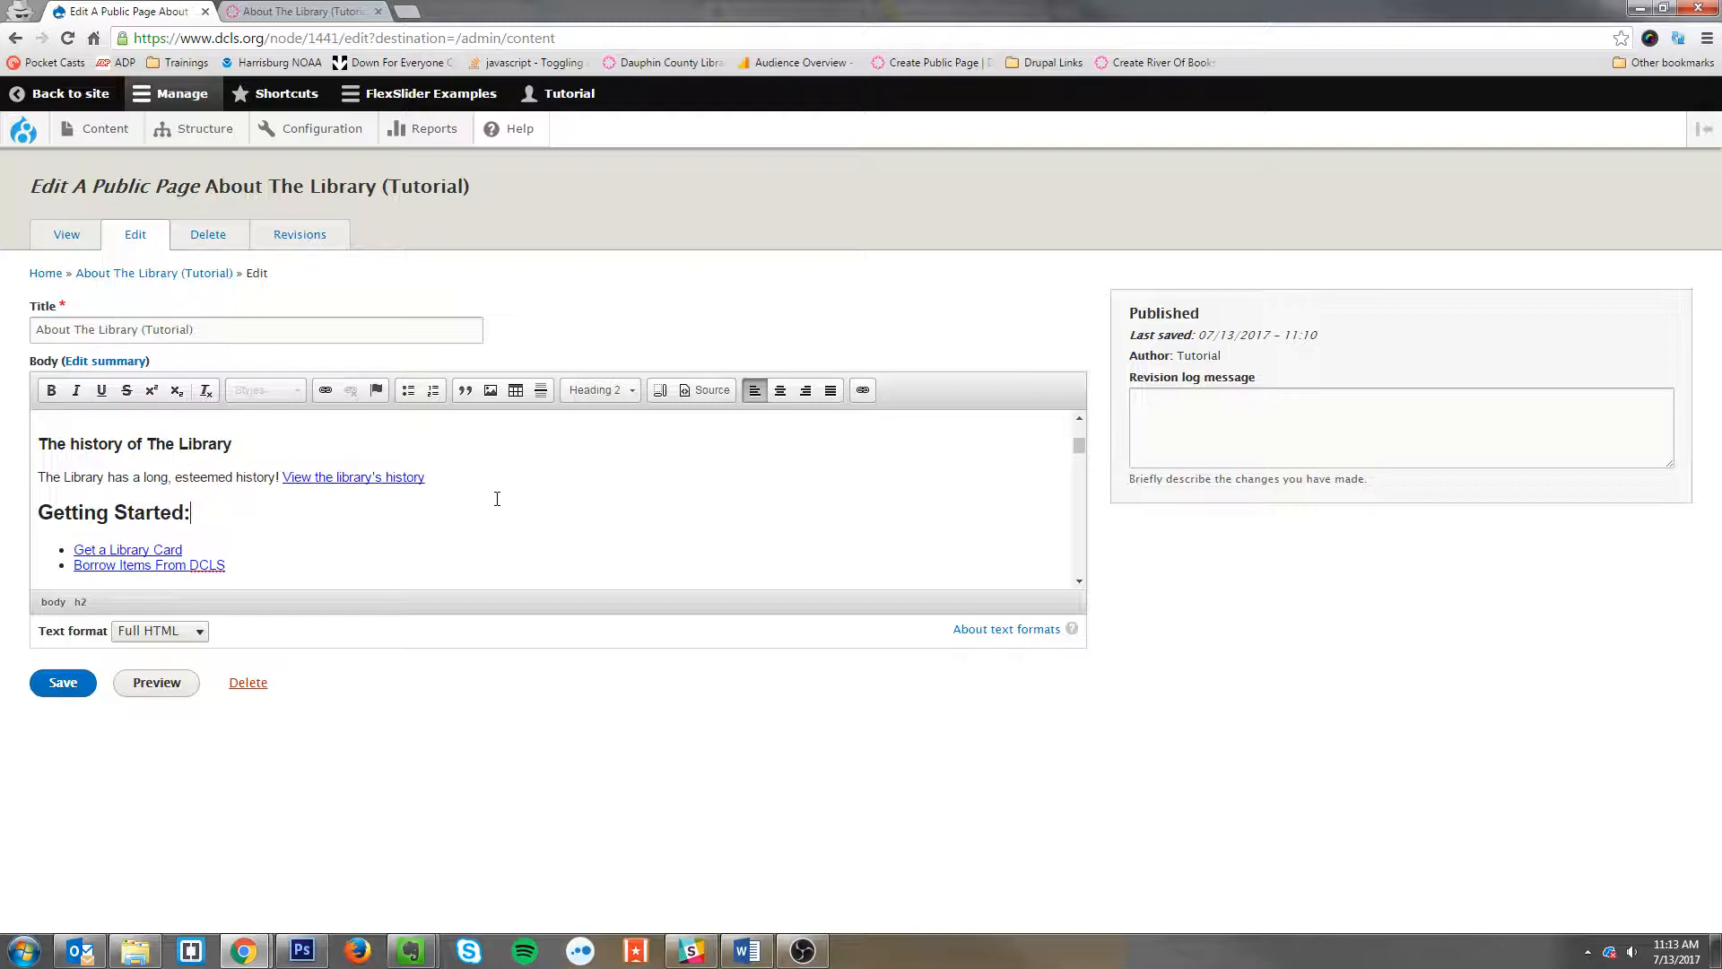
left_click(308, 476)
left_click(82, 691)
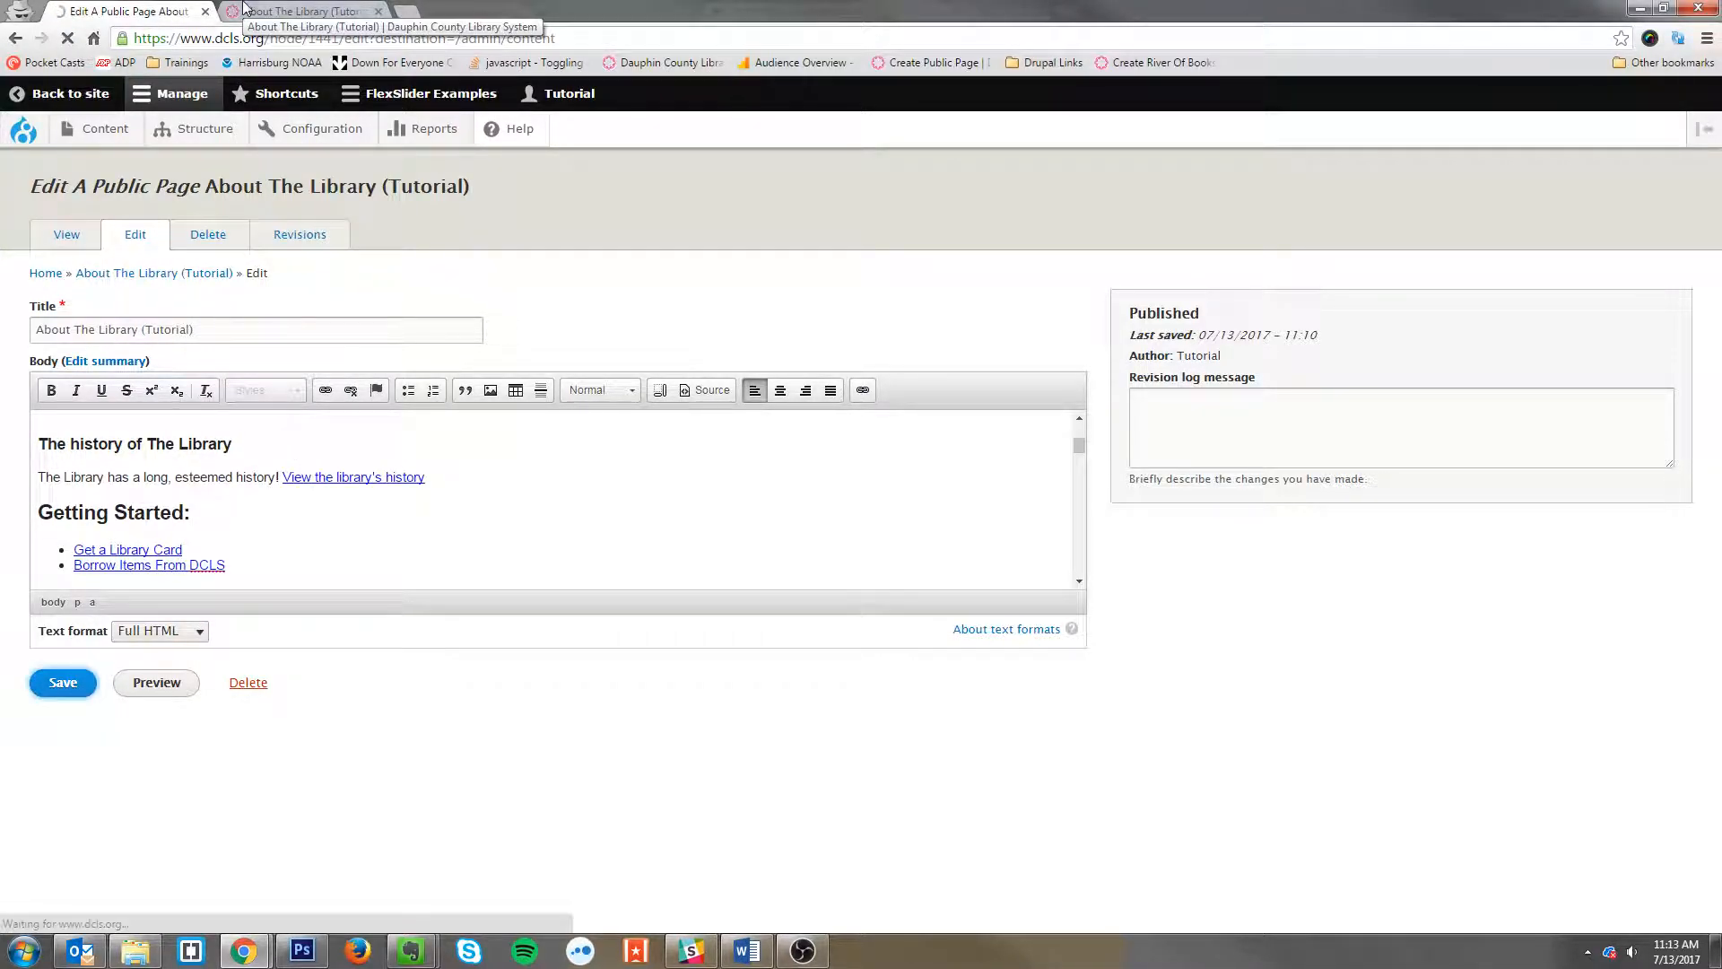
Step: Reload the live page, follow the new history link, and return to the content list tab
left_click(356, 9)
key("F5")
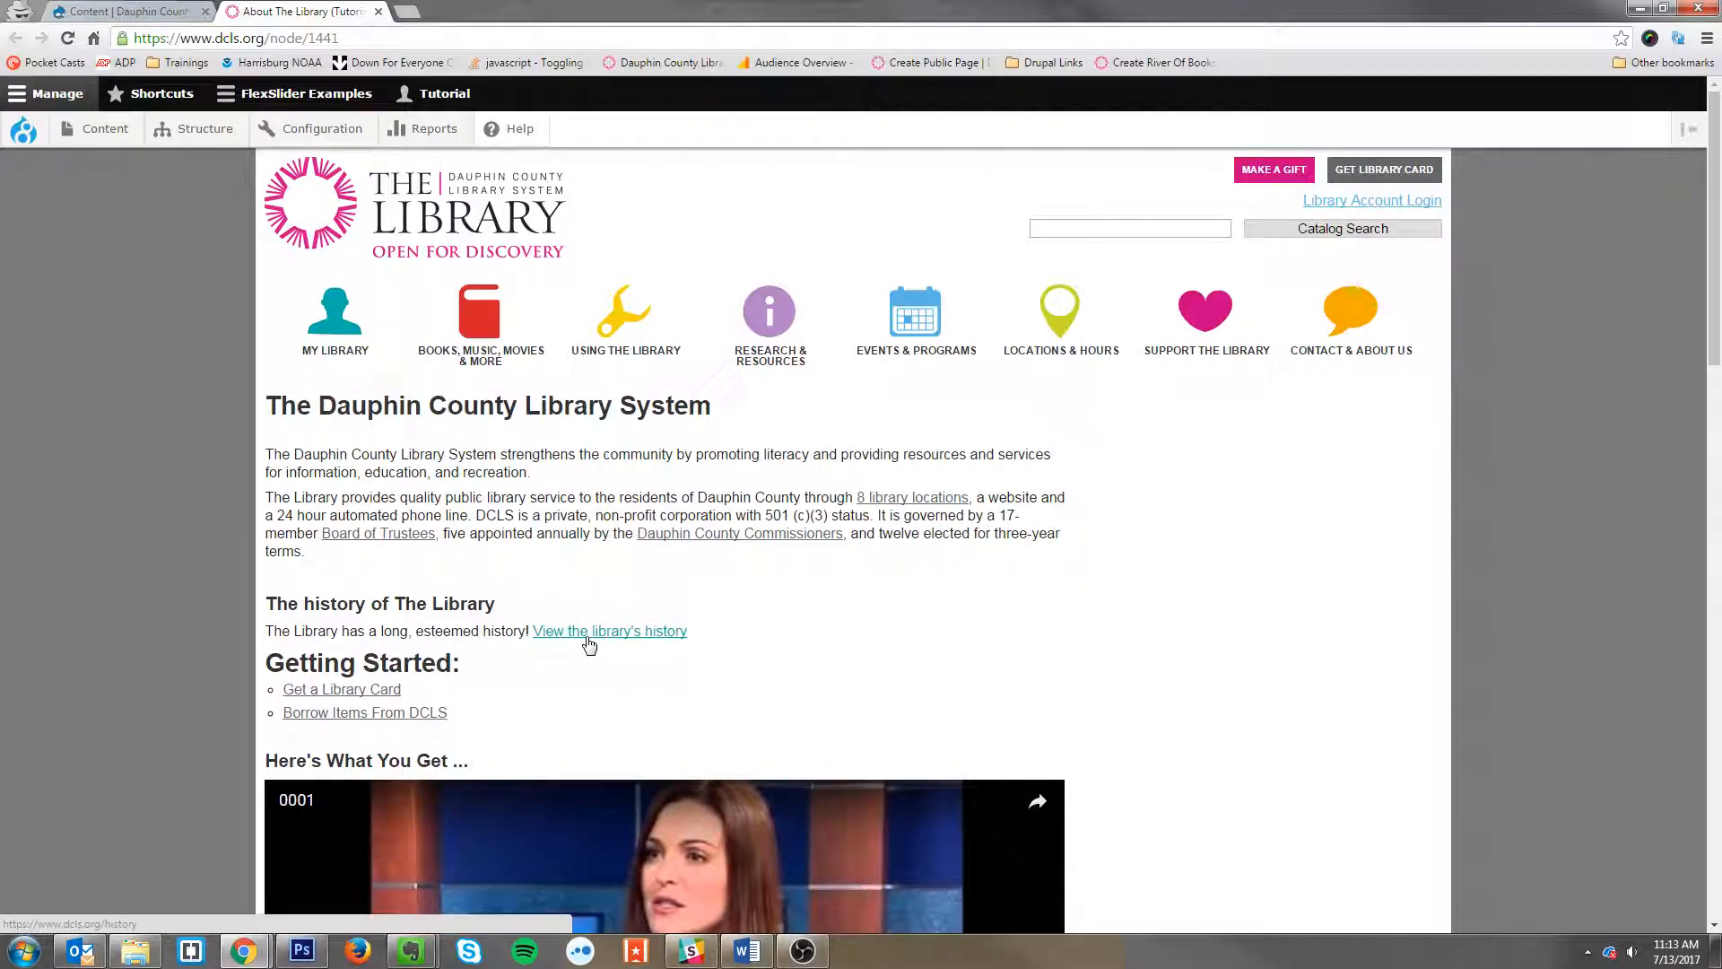
left_click(585, 633)
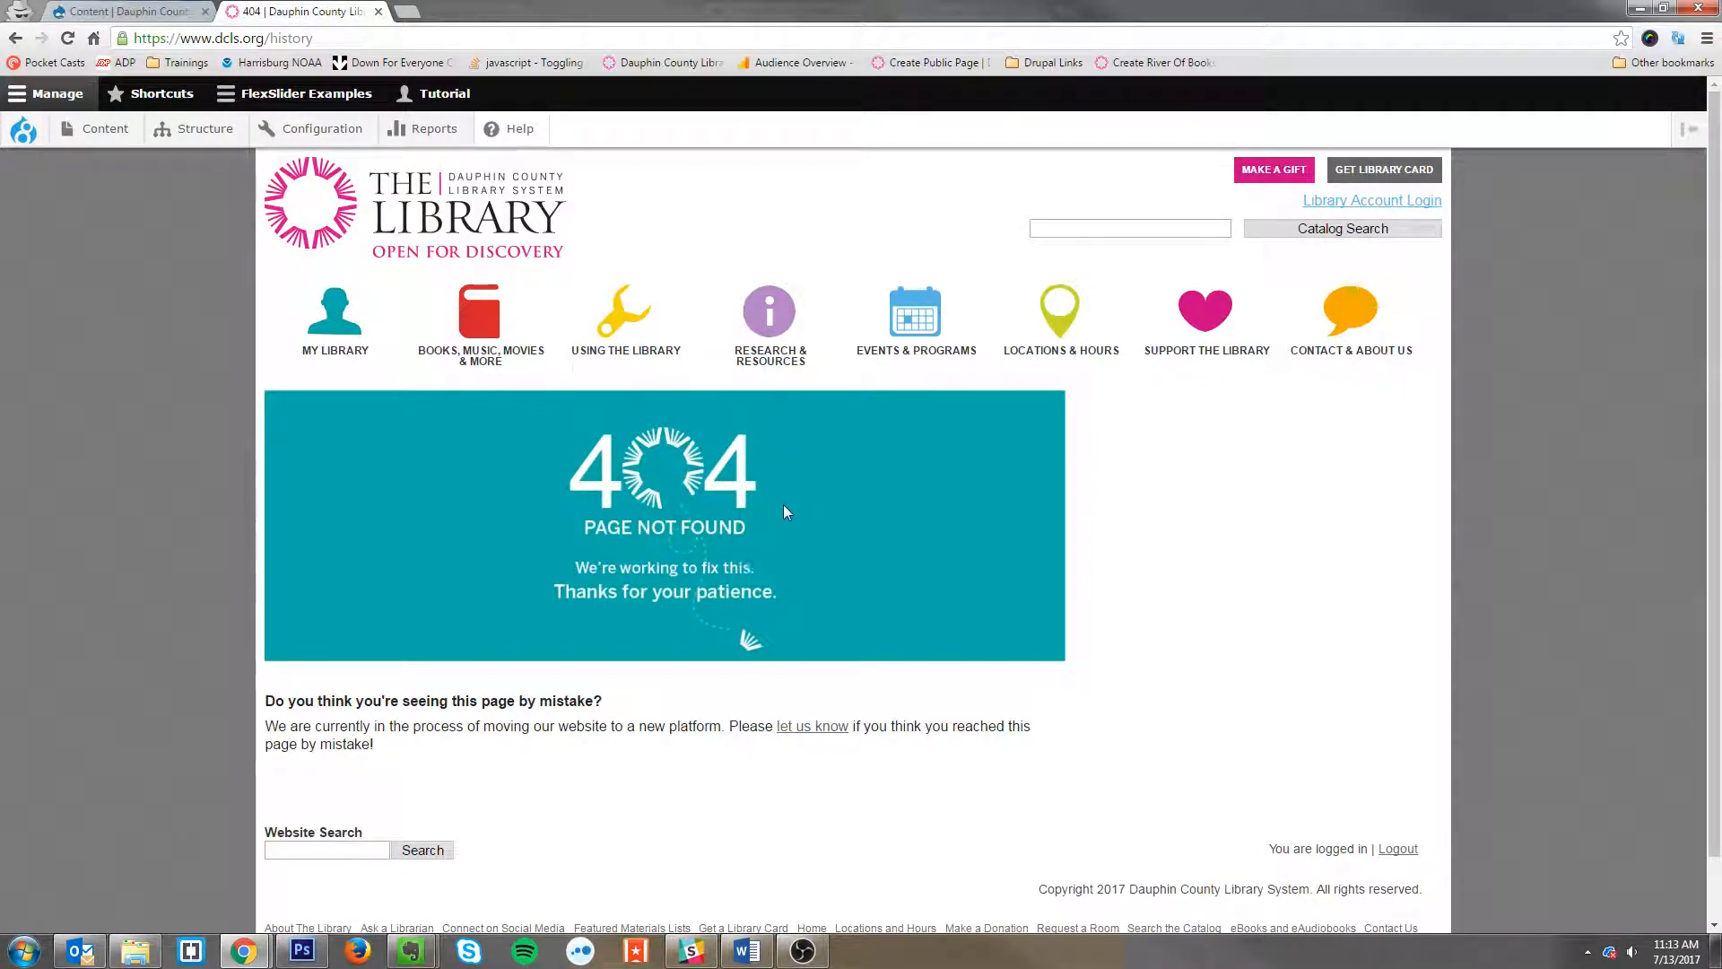
left_click(177, 11)
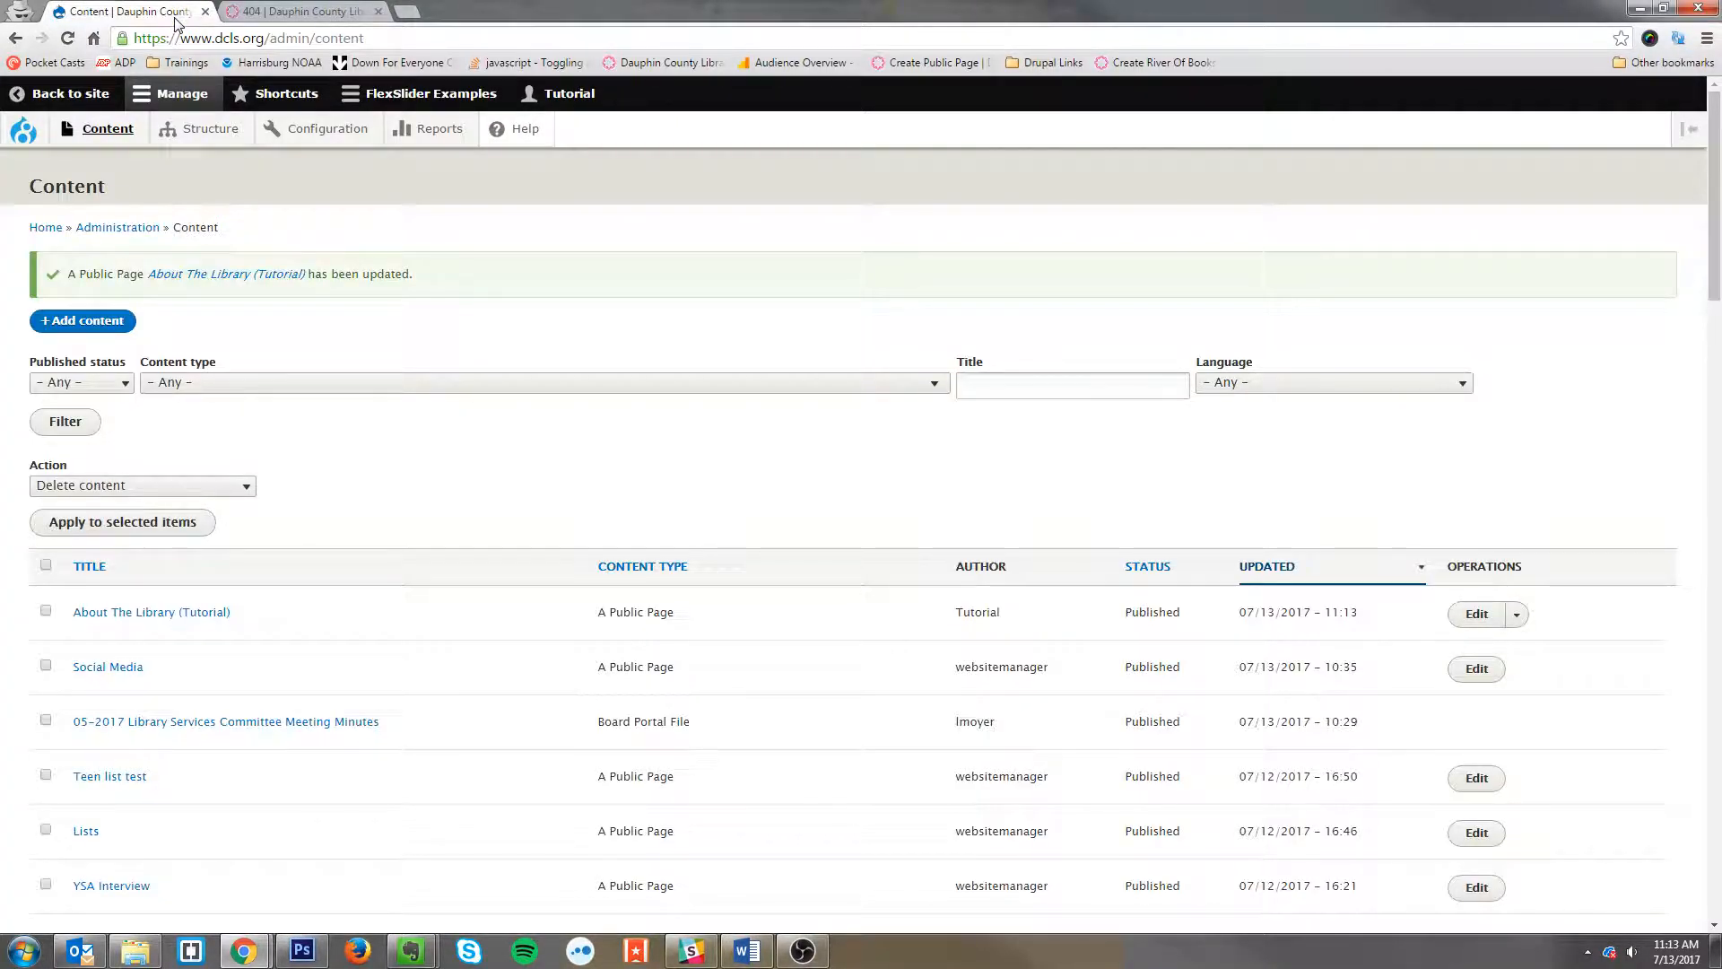
Step: Reopen the page for editing and examine the Capital Area Library District logo image's context menu options
left_click(1470, 628)
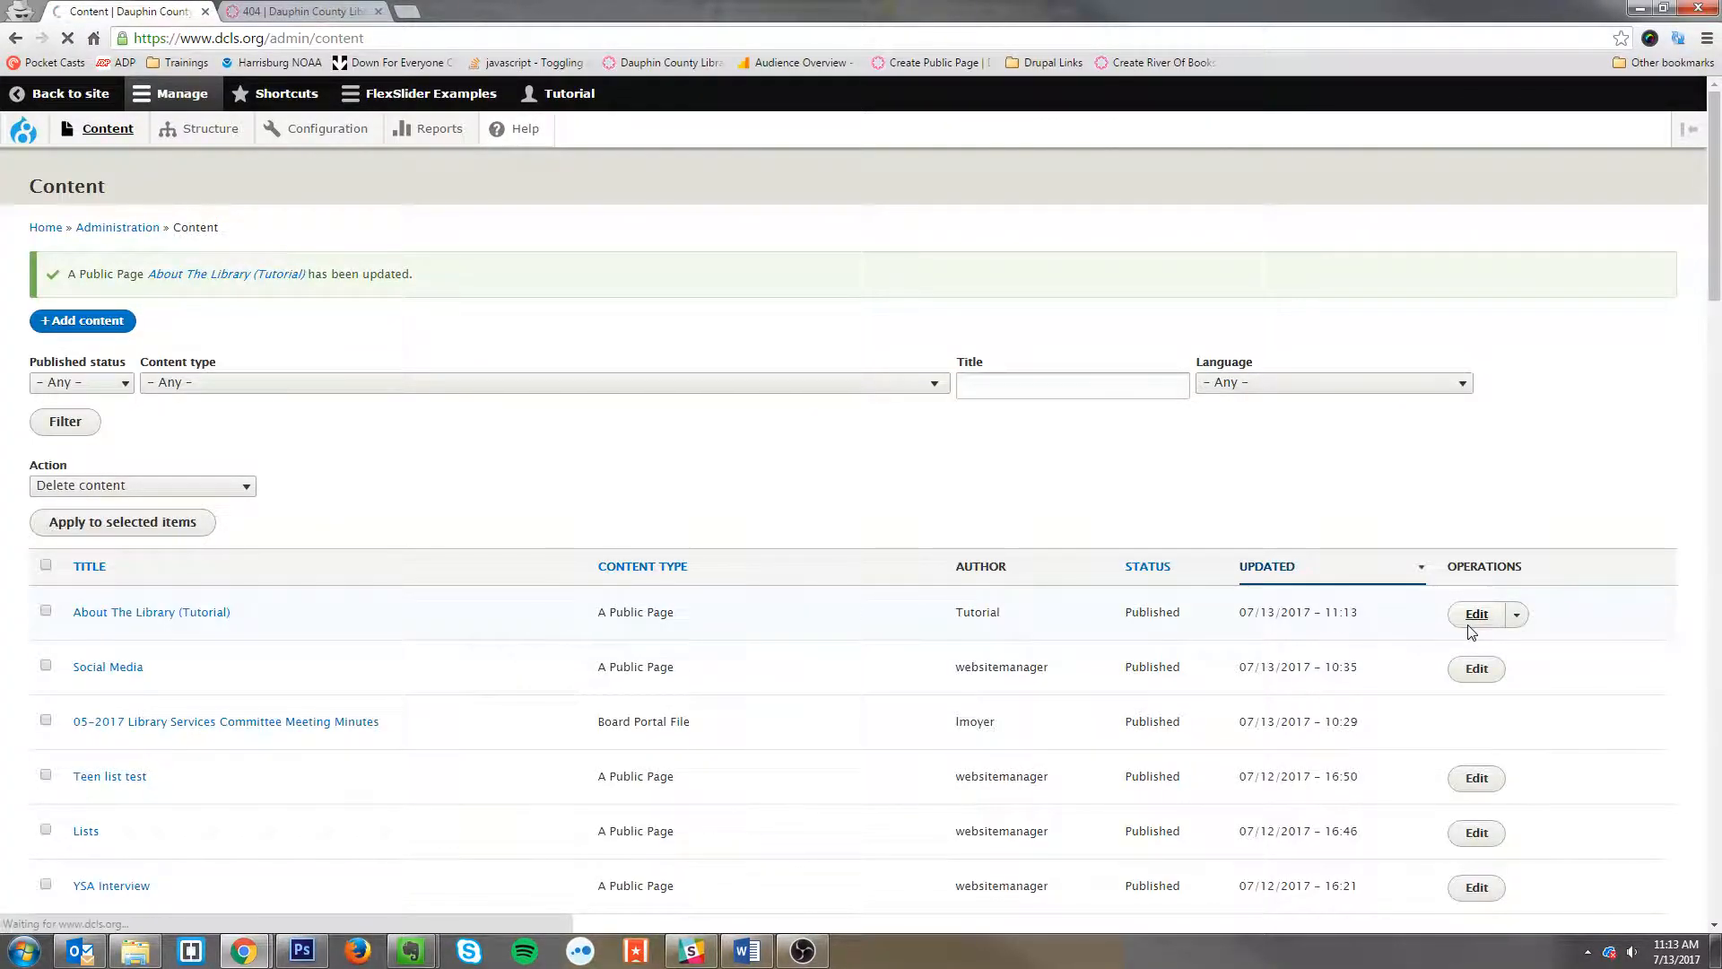
scroll(857, 520, "down", 5)
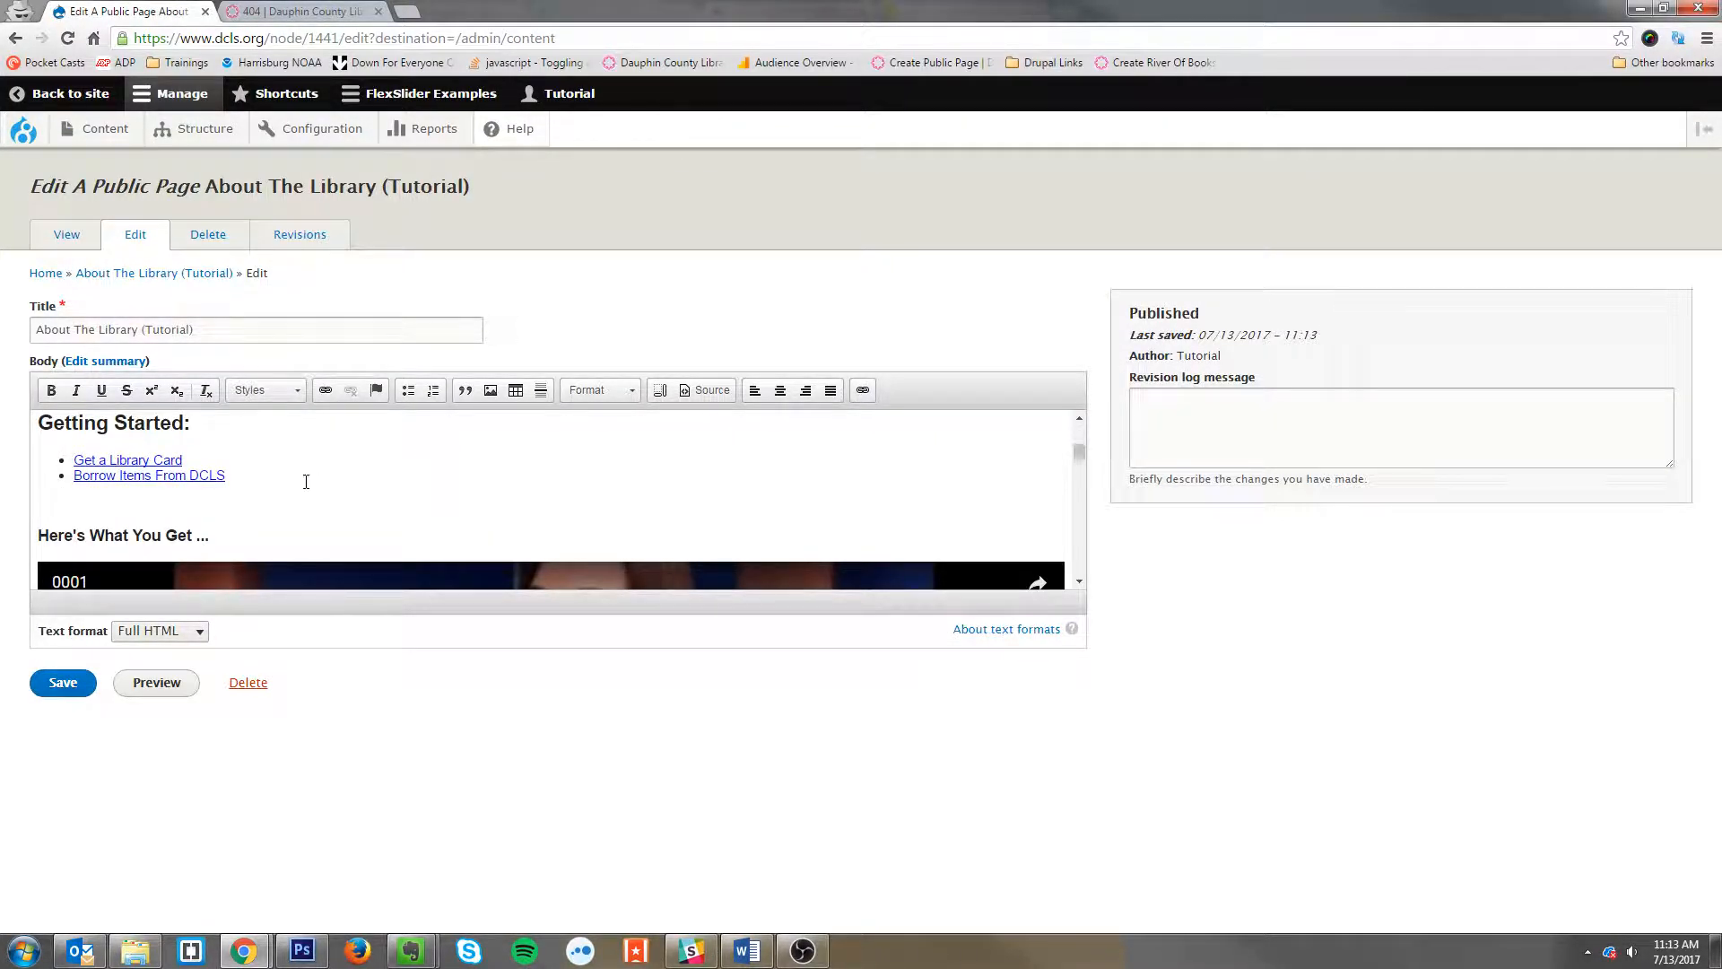
scroll(305, 484, "down", 5)
scroll(307, 486, "down", 15)
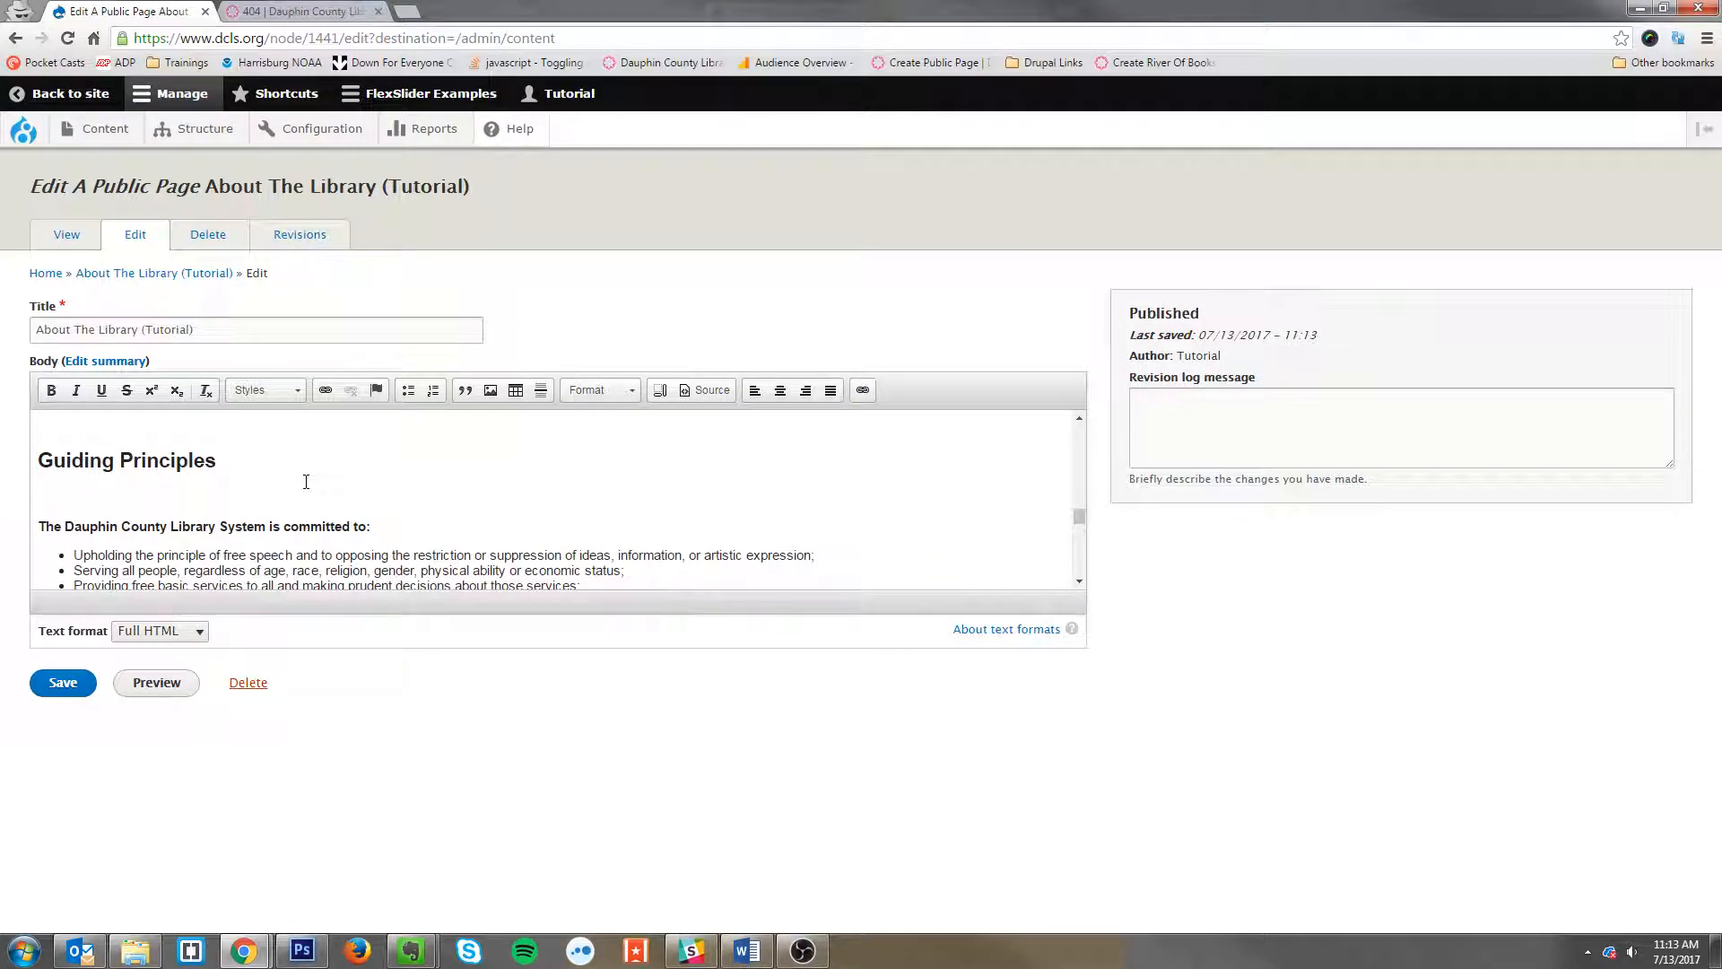
scroll(305, 482, "up", 3)
left_click(212, 515)
right_click(133, 452)
left_click(365, 535)
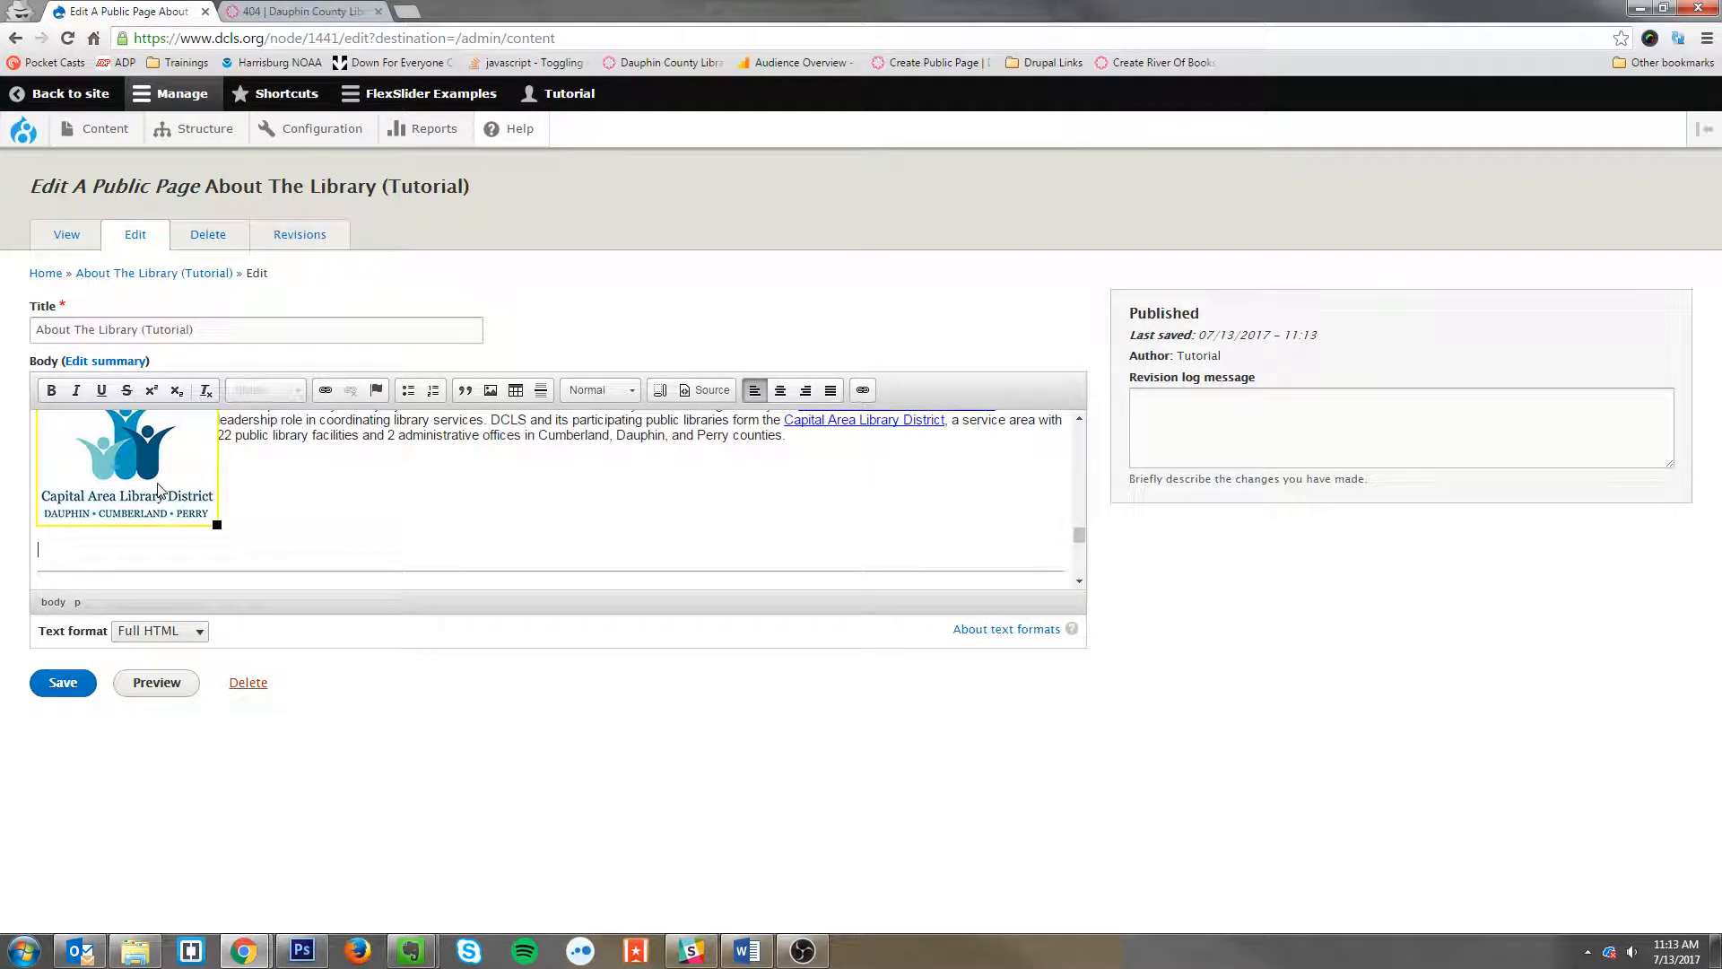
right_click(157, 489)
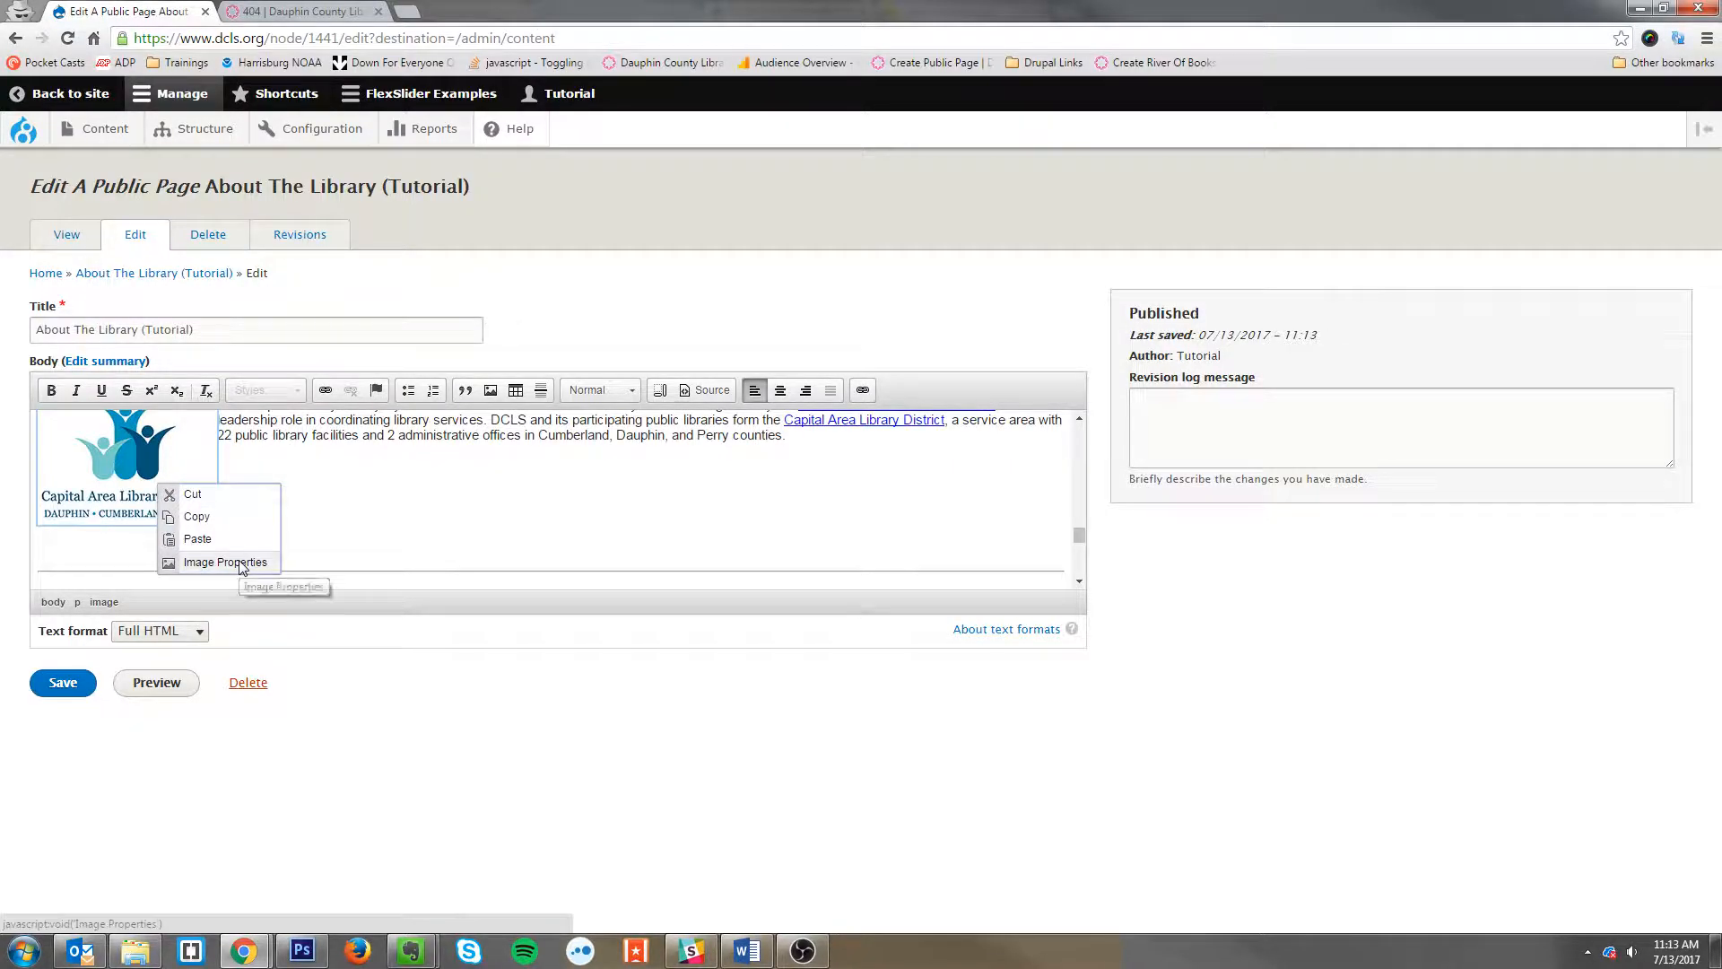
left_click(251, 488)
scroll(197, 488, "up", 1)
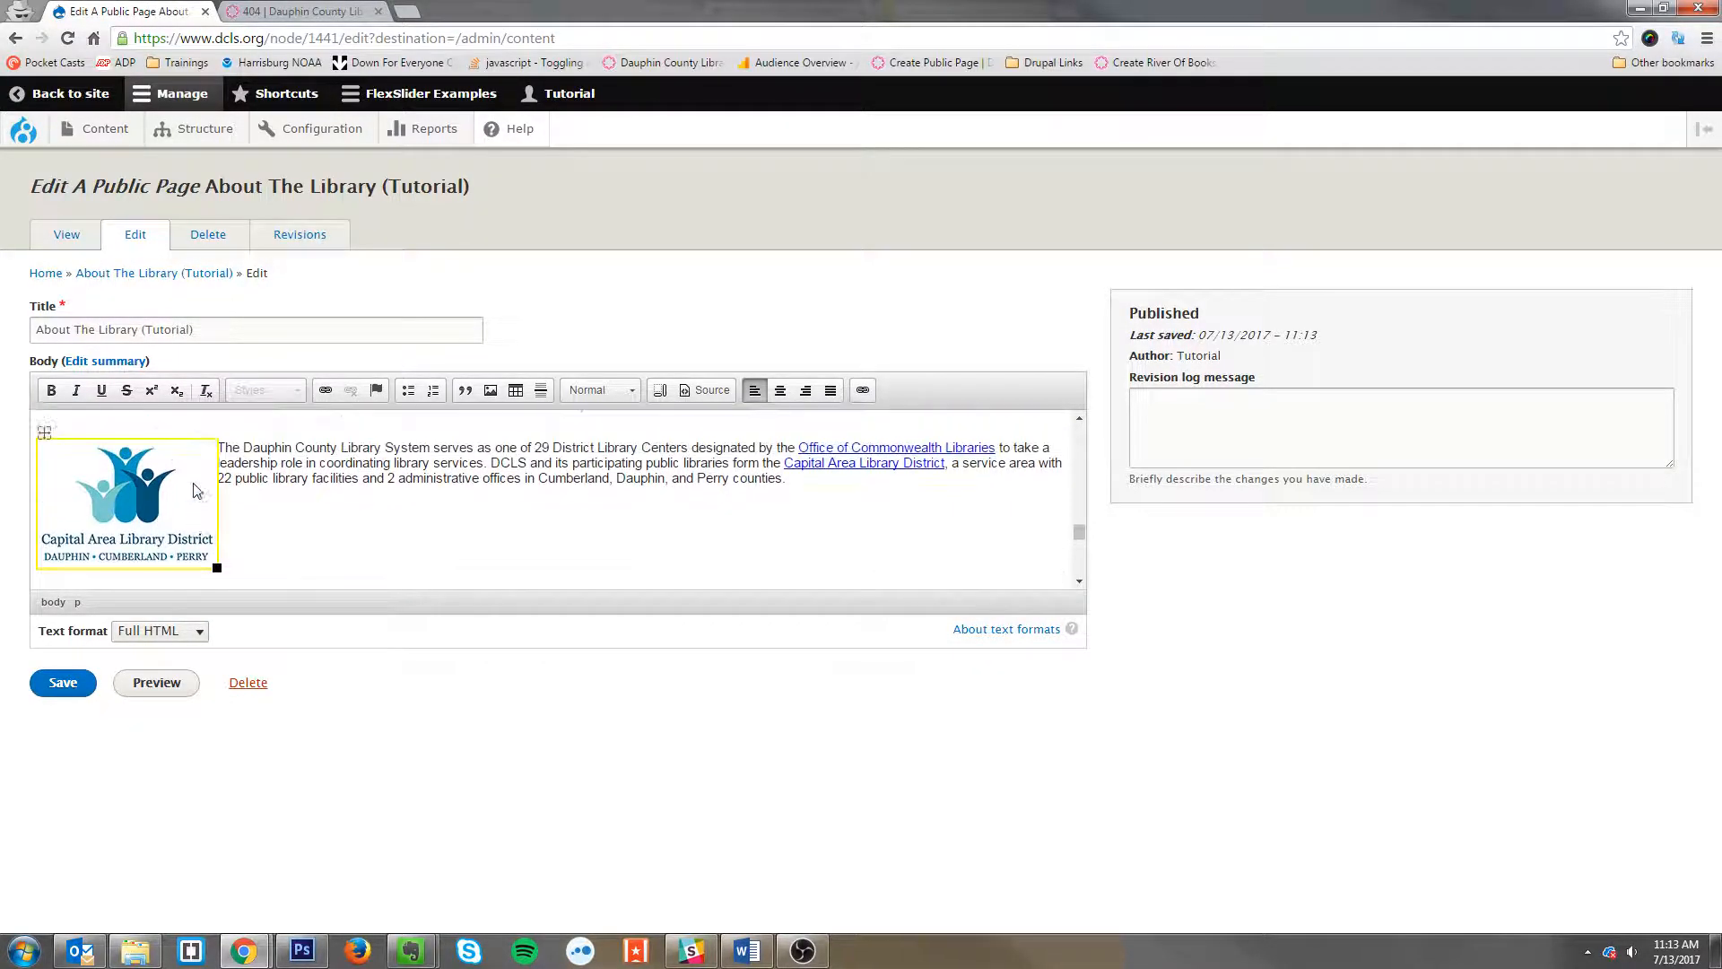
right_click(143, 550)
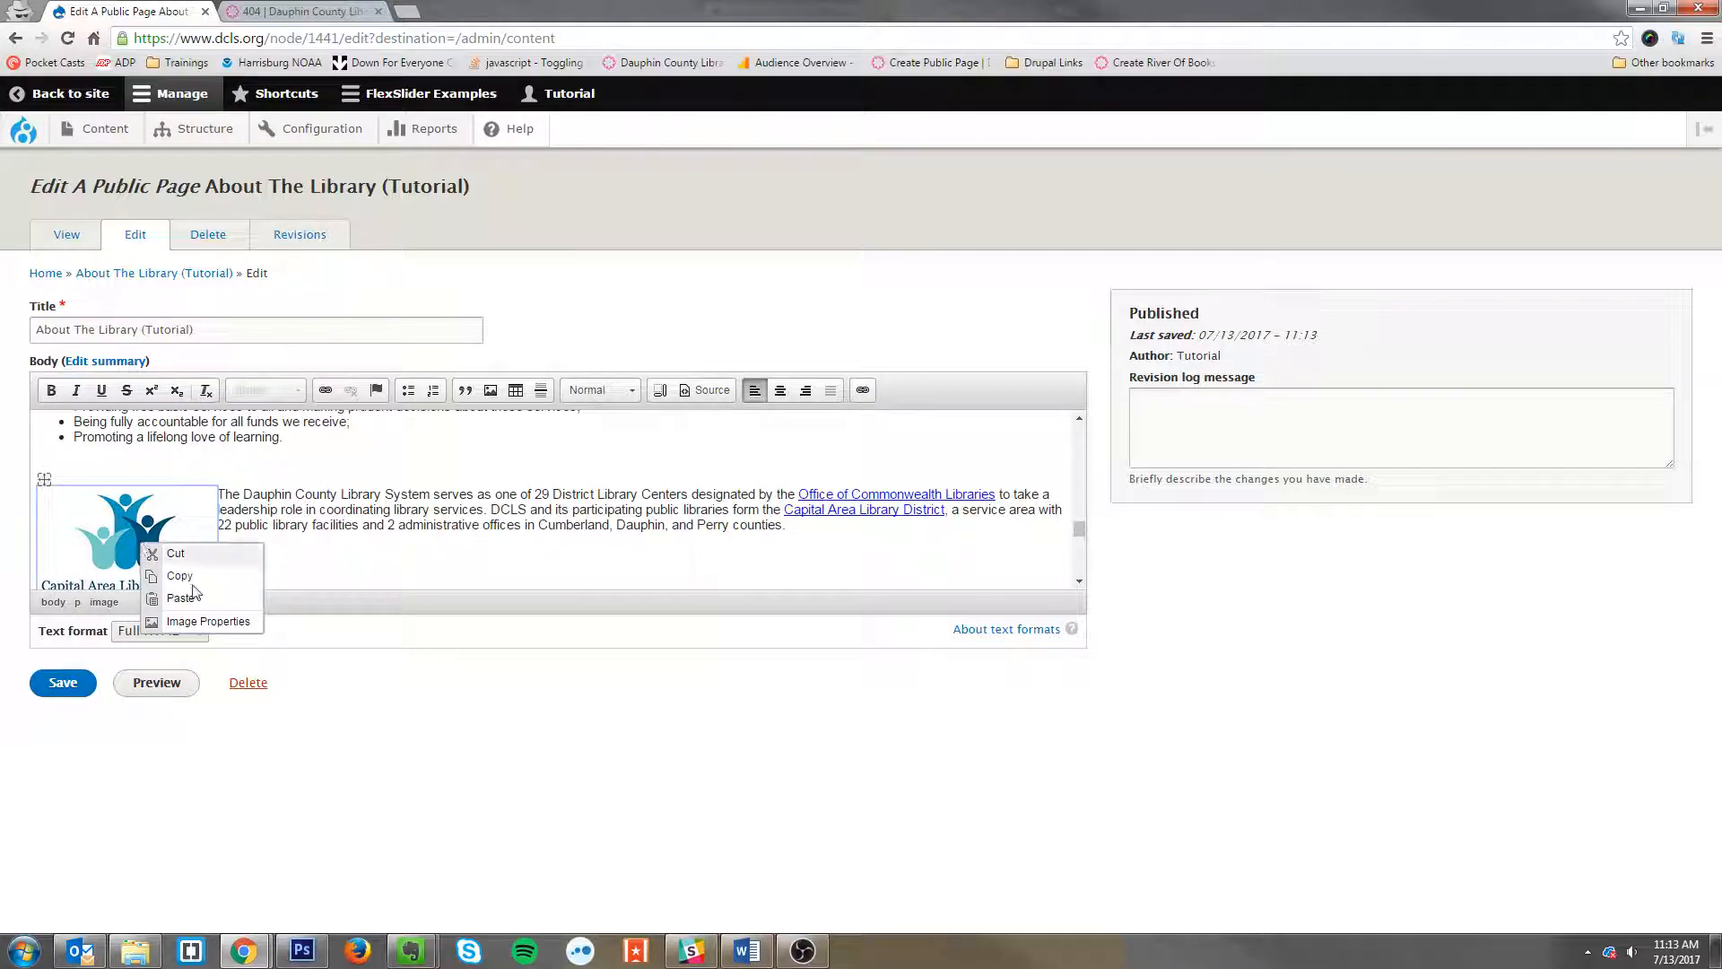
left_click(284, 568)
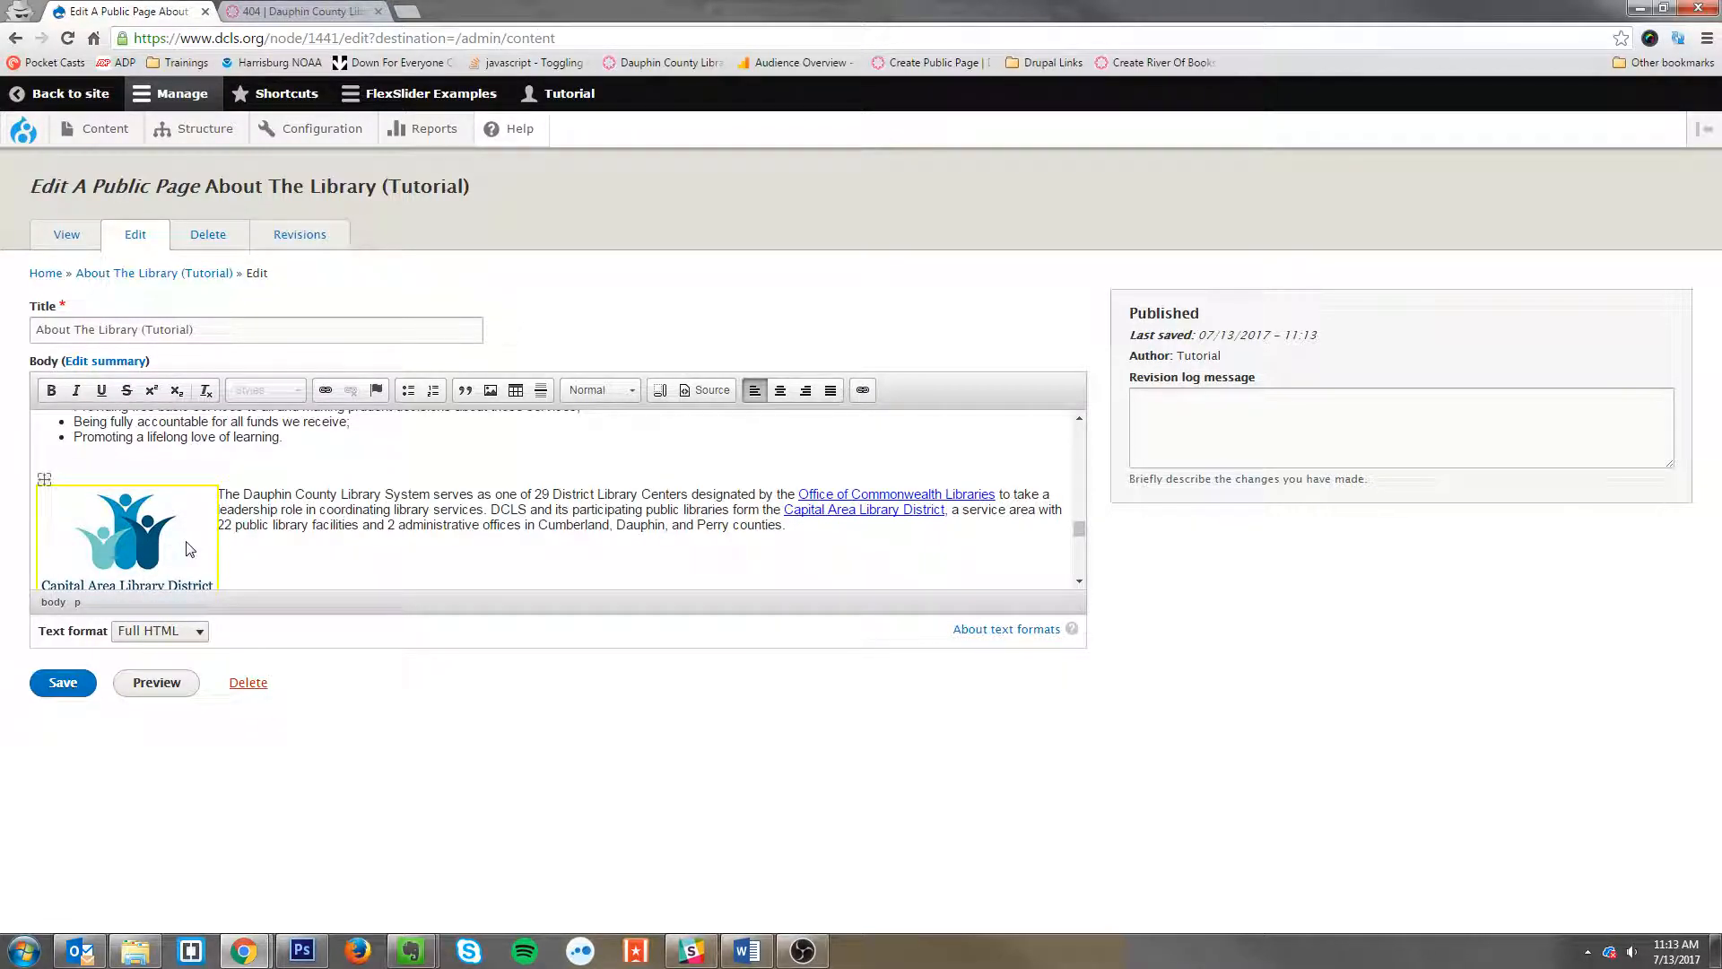
scroll(92, 504, "down", 1)
right_click(104, 480)
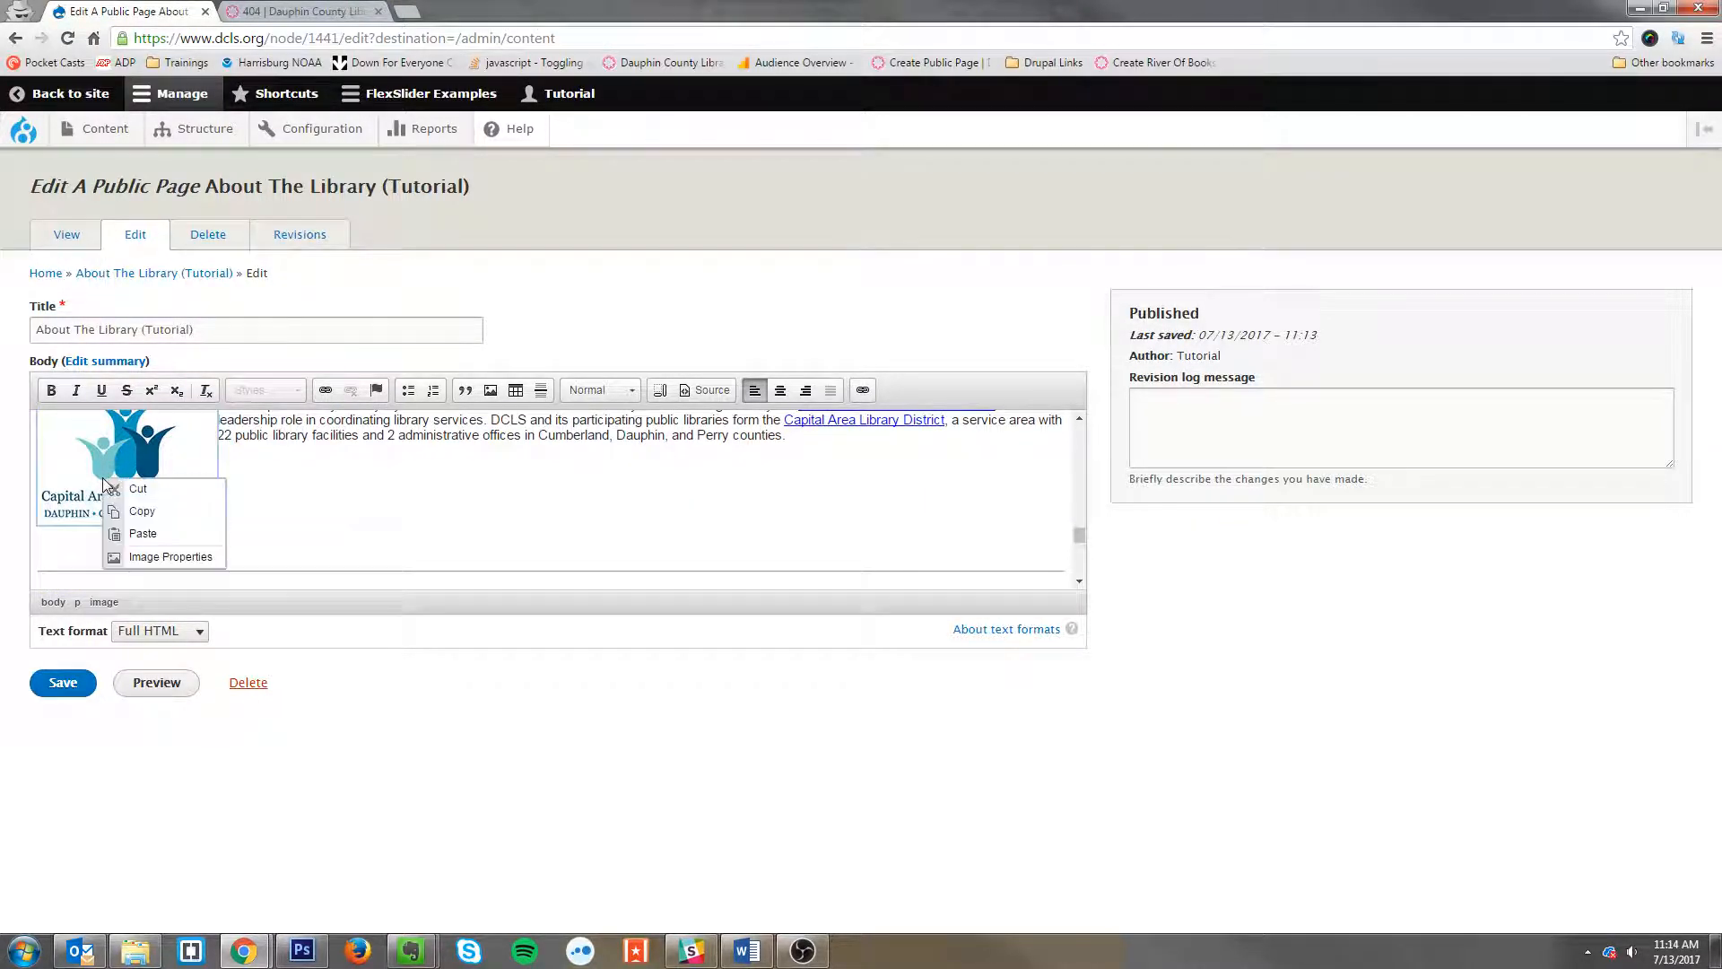
Step: Open a new tab, search Google for '1x1 square', and pick a 1x1 square image from the image results
left_click(408, 11)
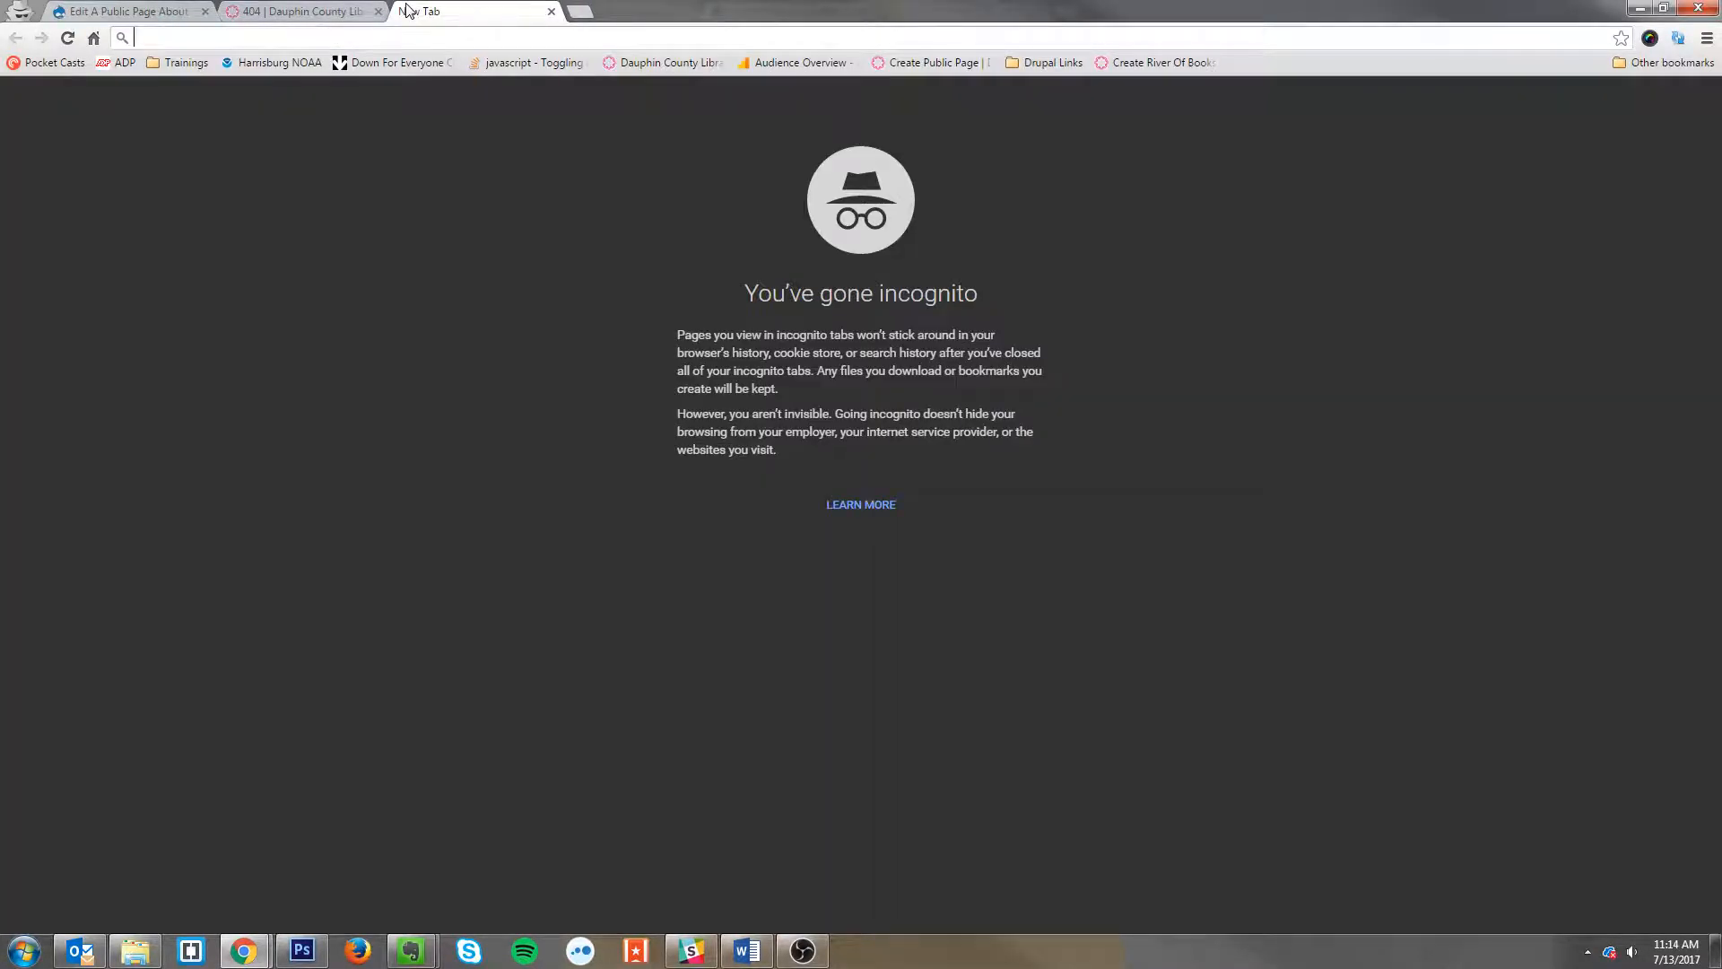
type("1x")
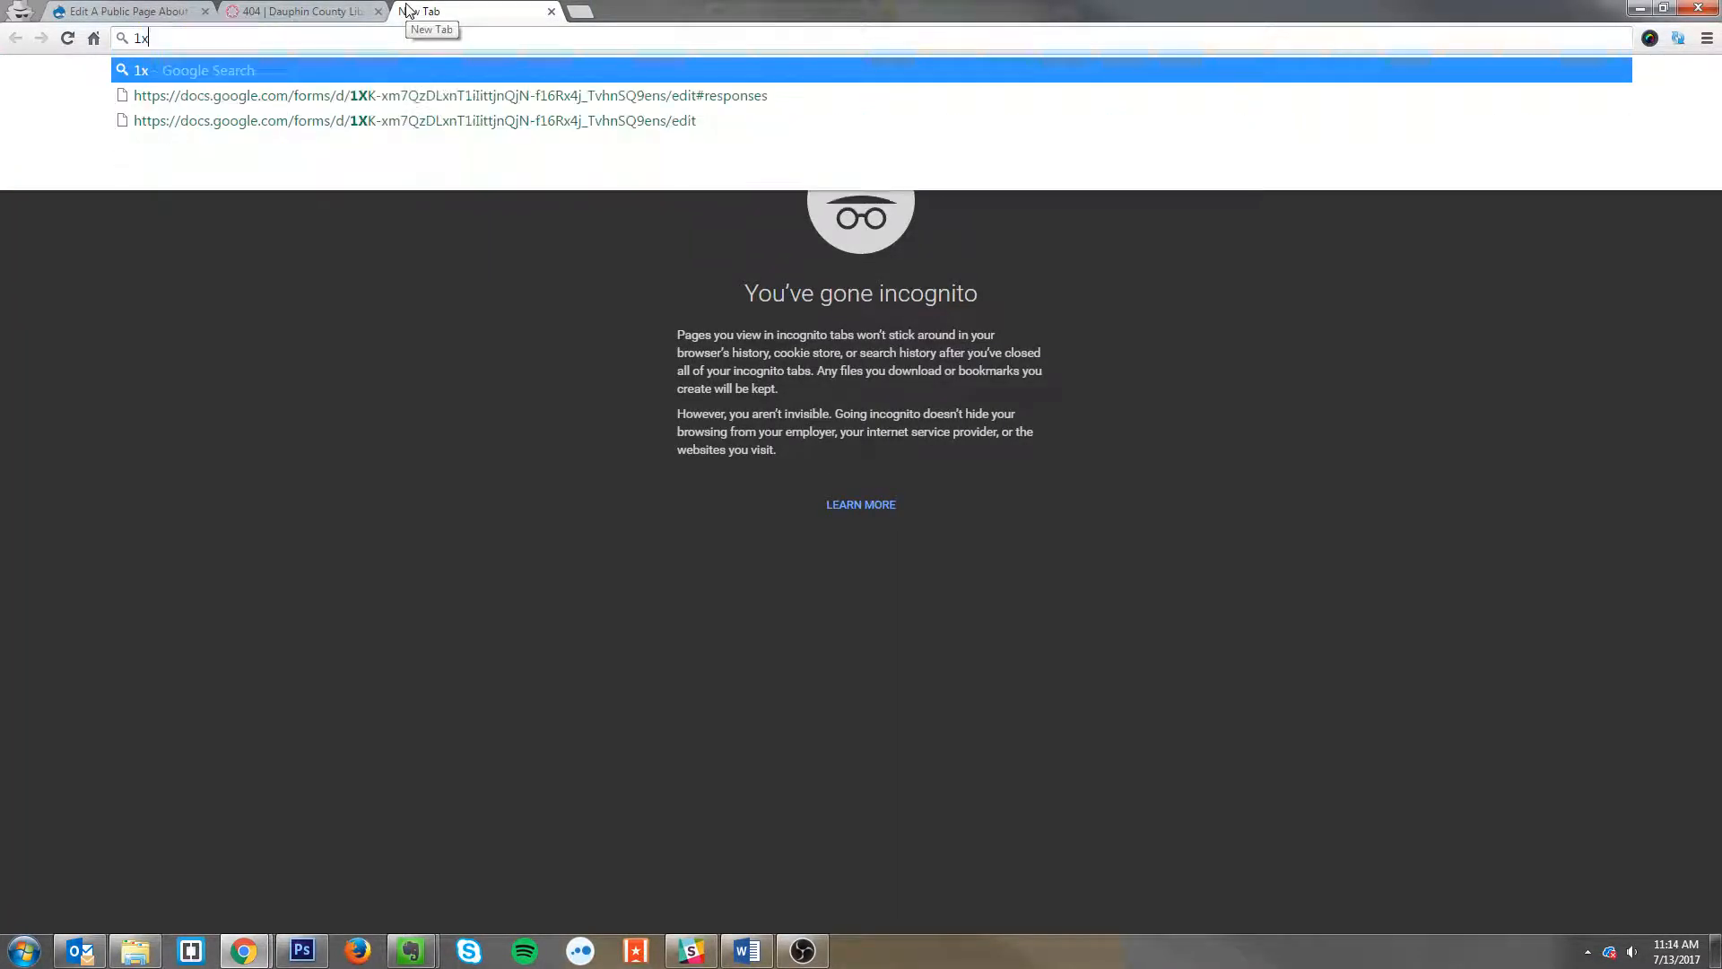
type("1 square")
key("Return")
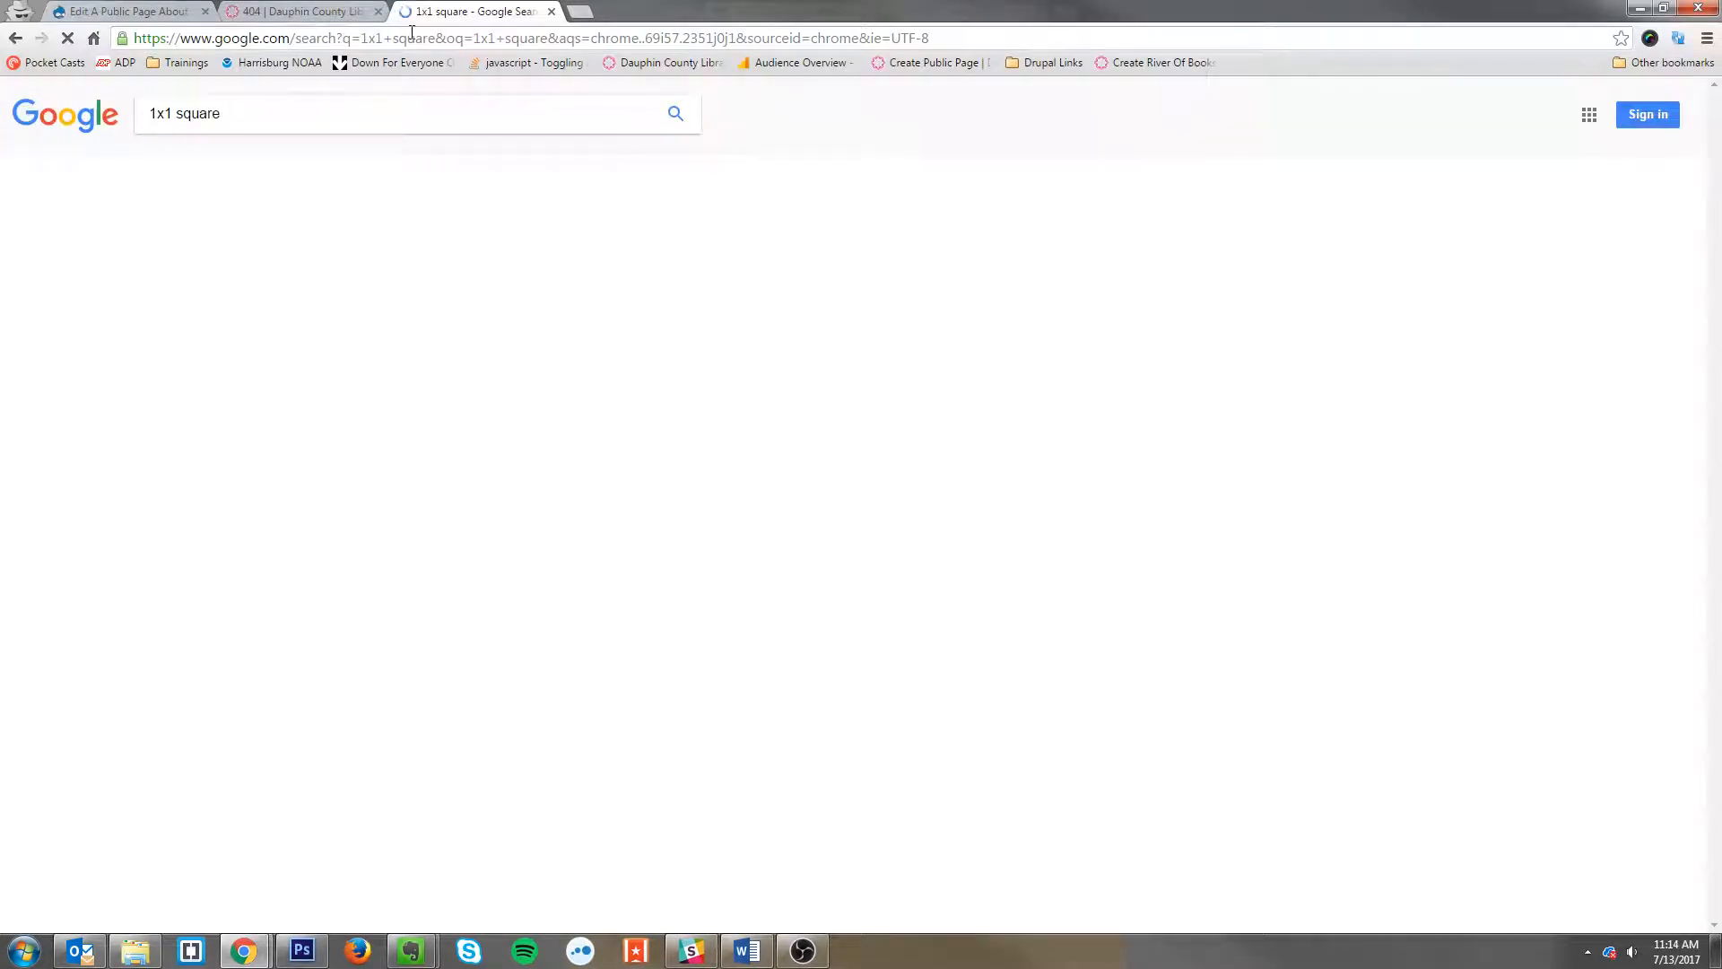
left_click(283, 353)
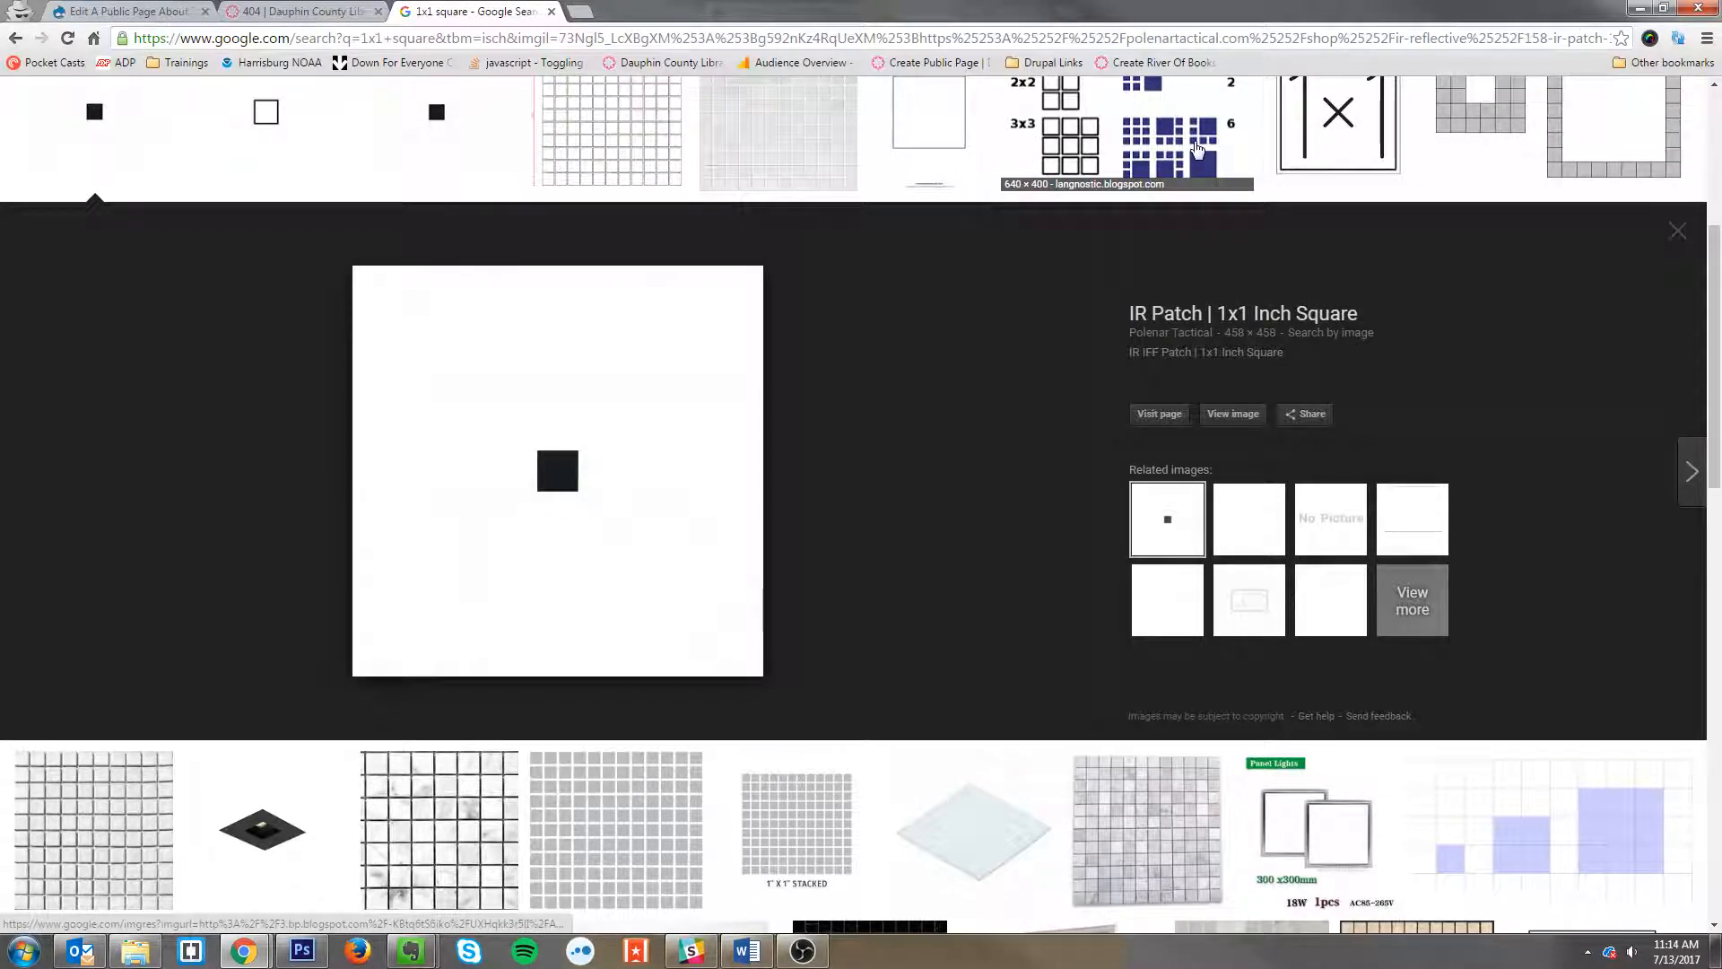
scroll(1362, 417, "up", 3)
left_click(1361, 417)
scroll(1337, 404, "down", 1)
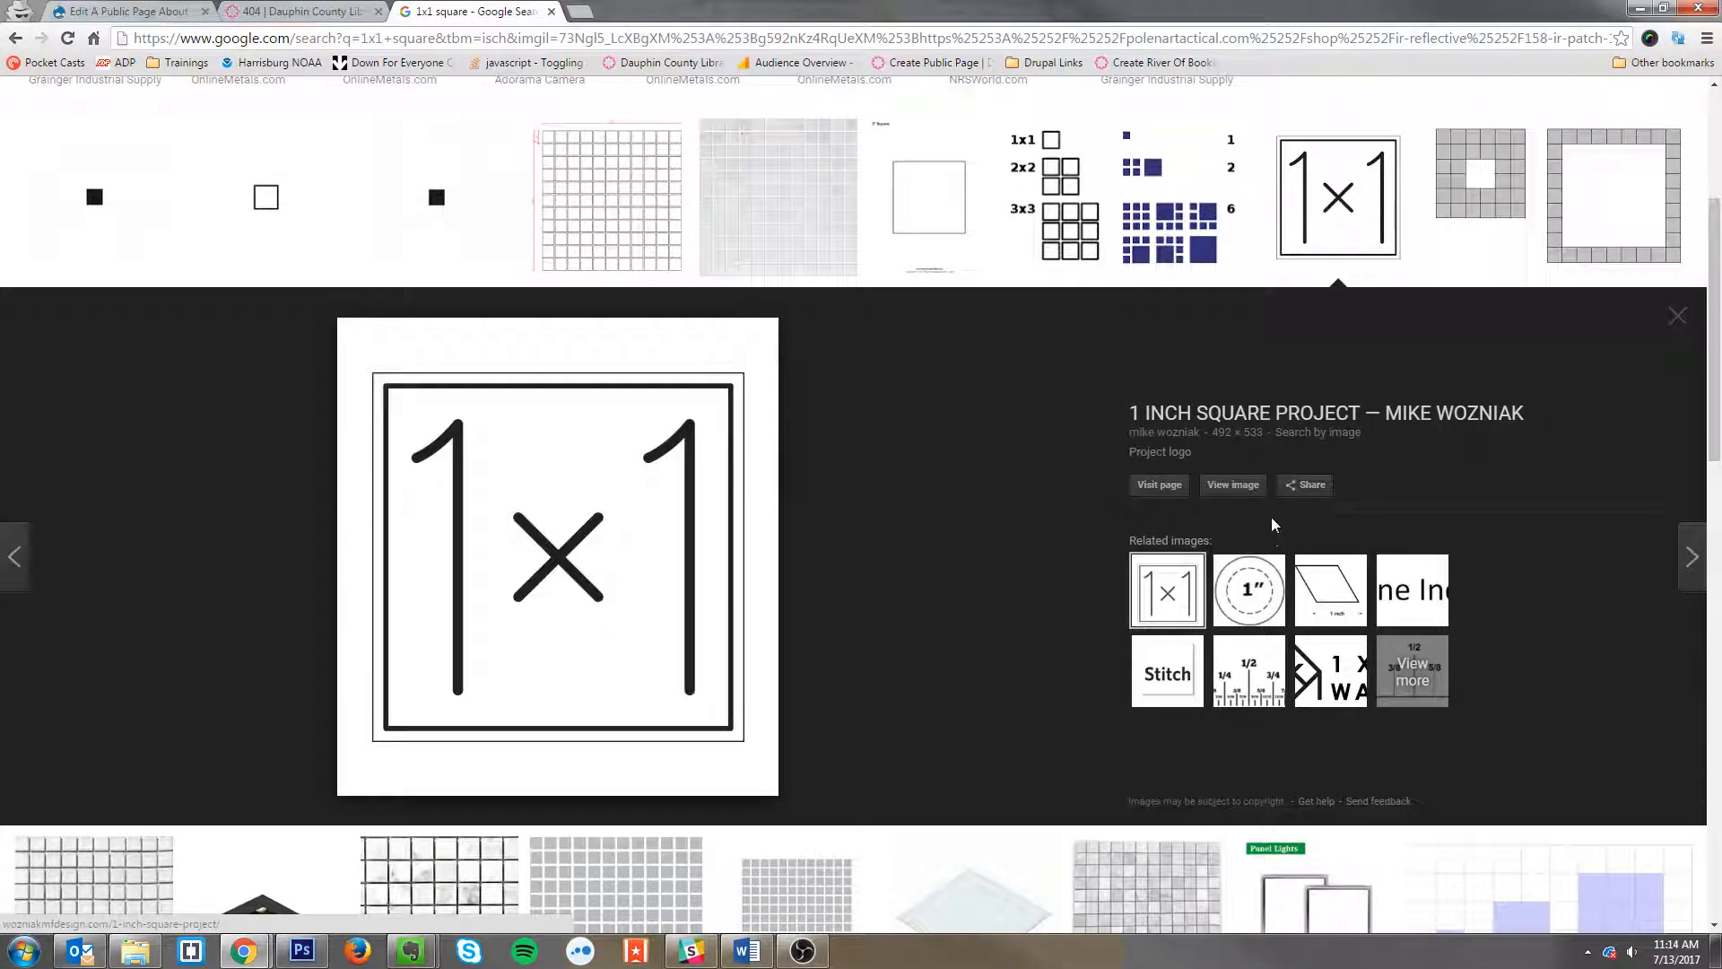
Step: Open the full image and save it as 1x1.jpg on the Desktop
left_click(1233, 487)
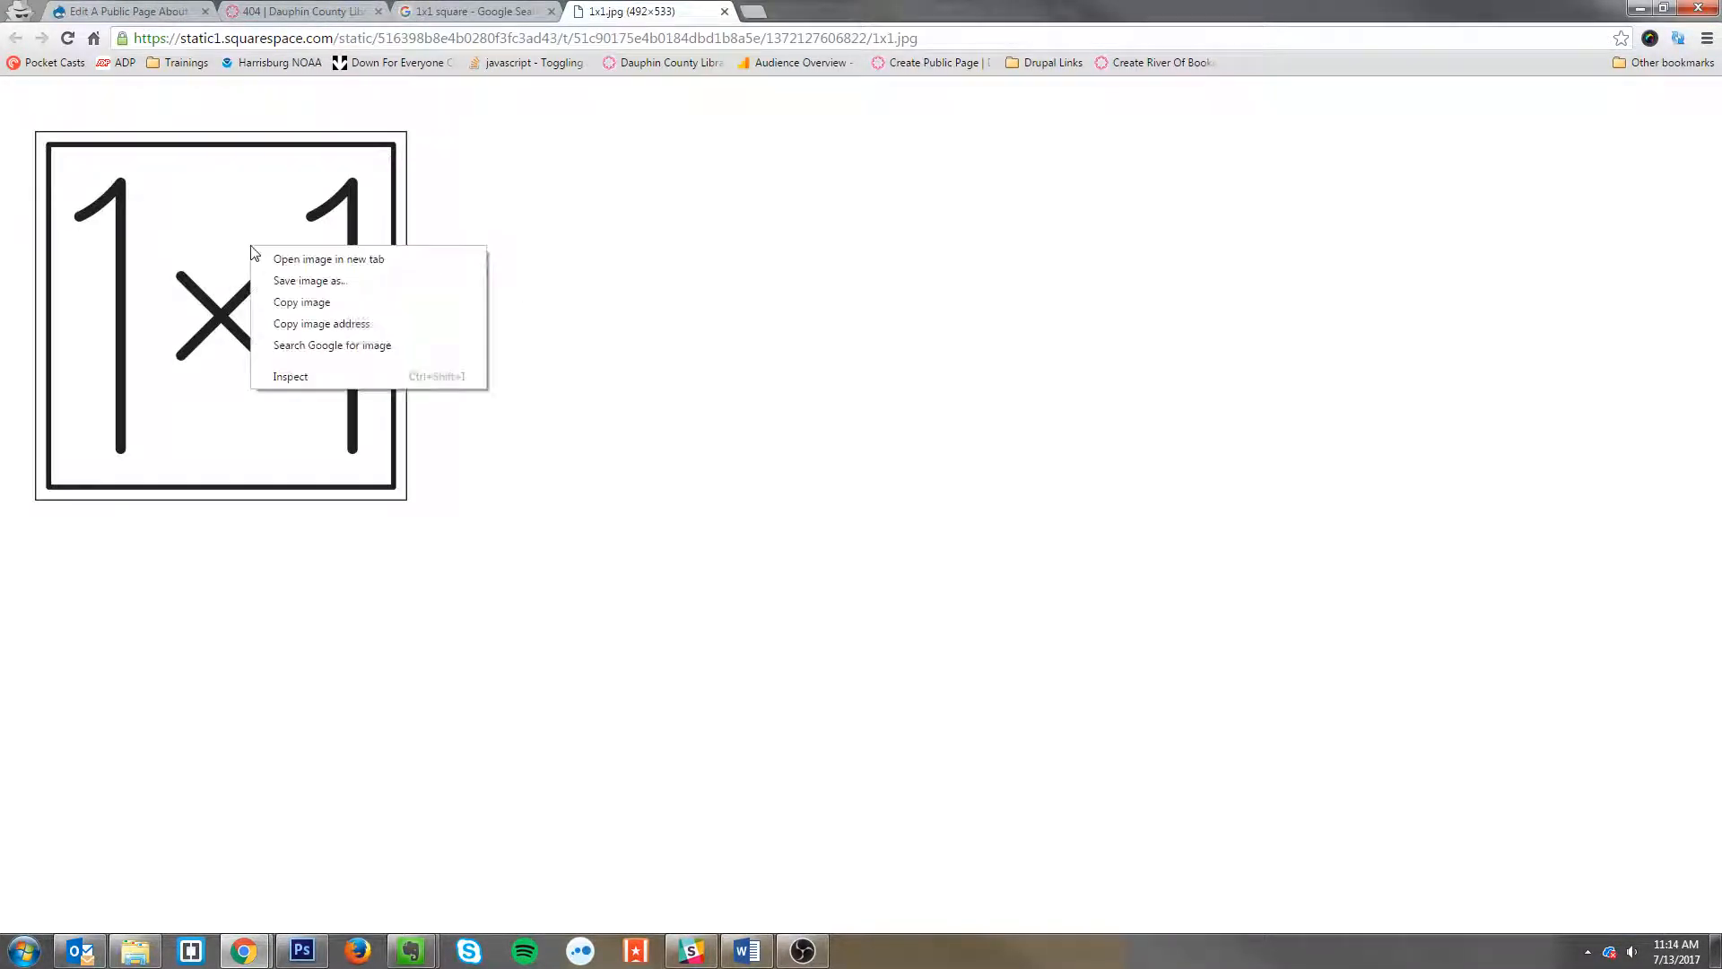
left_click(307, 280)
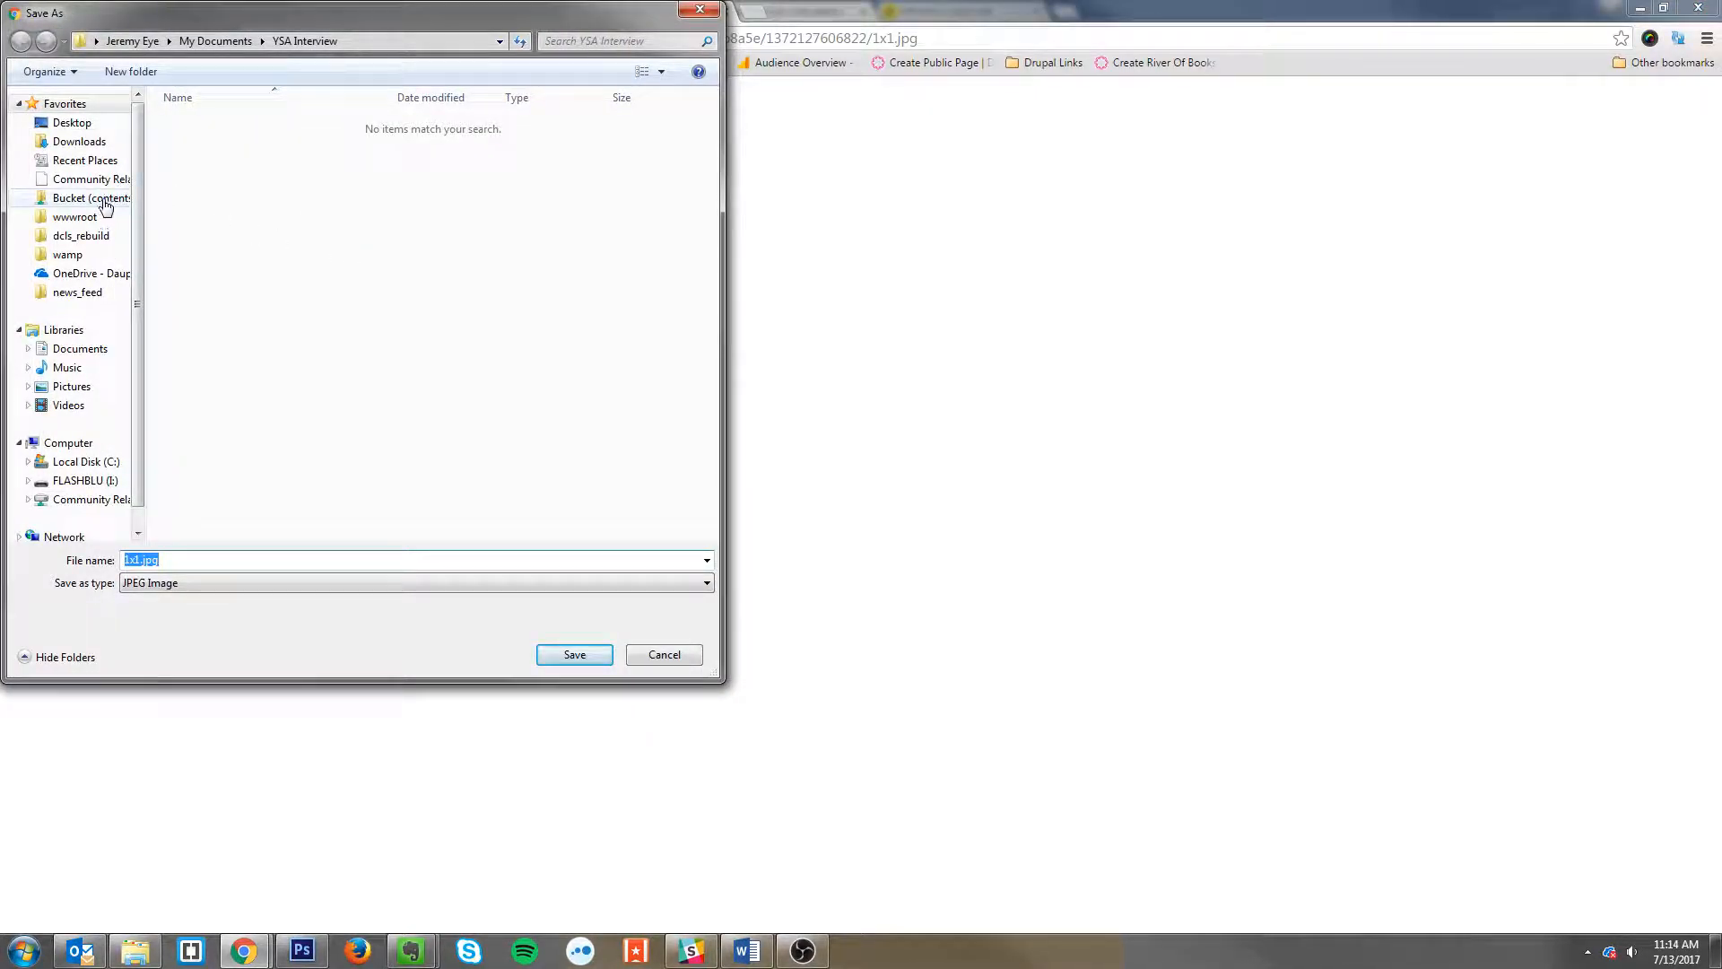
left_click(72, 123)
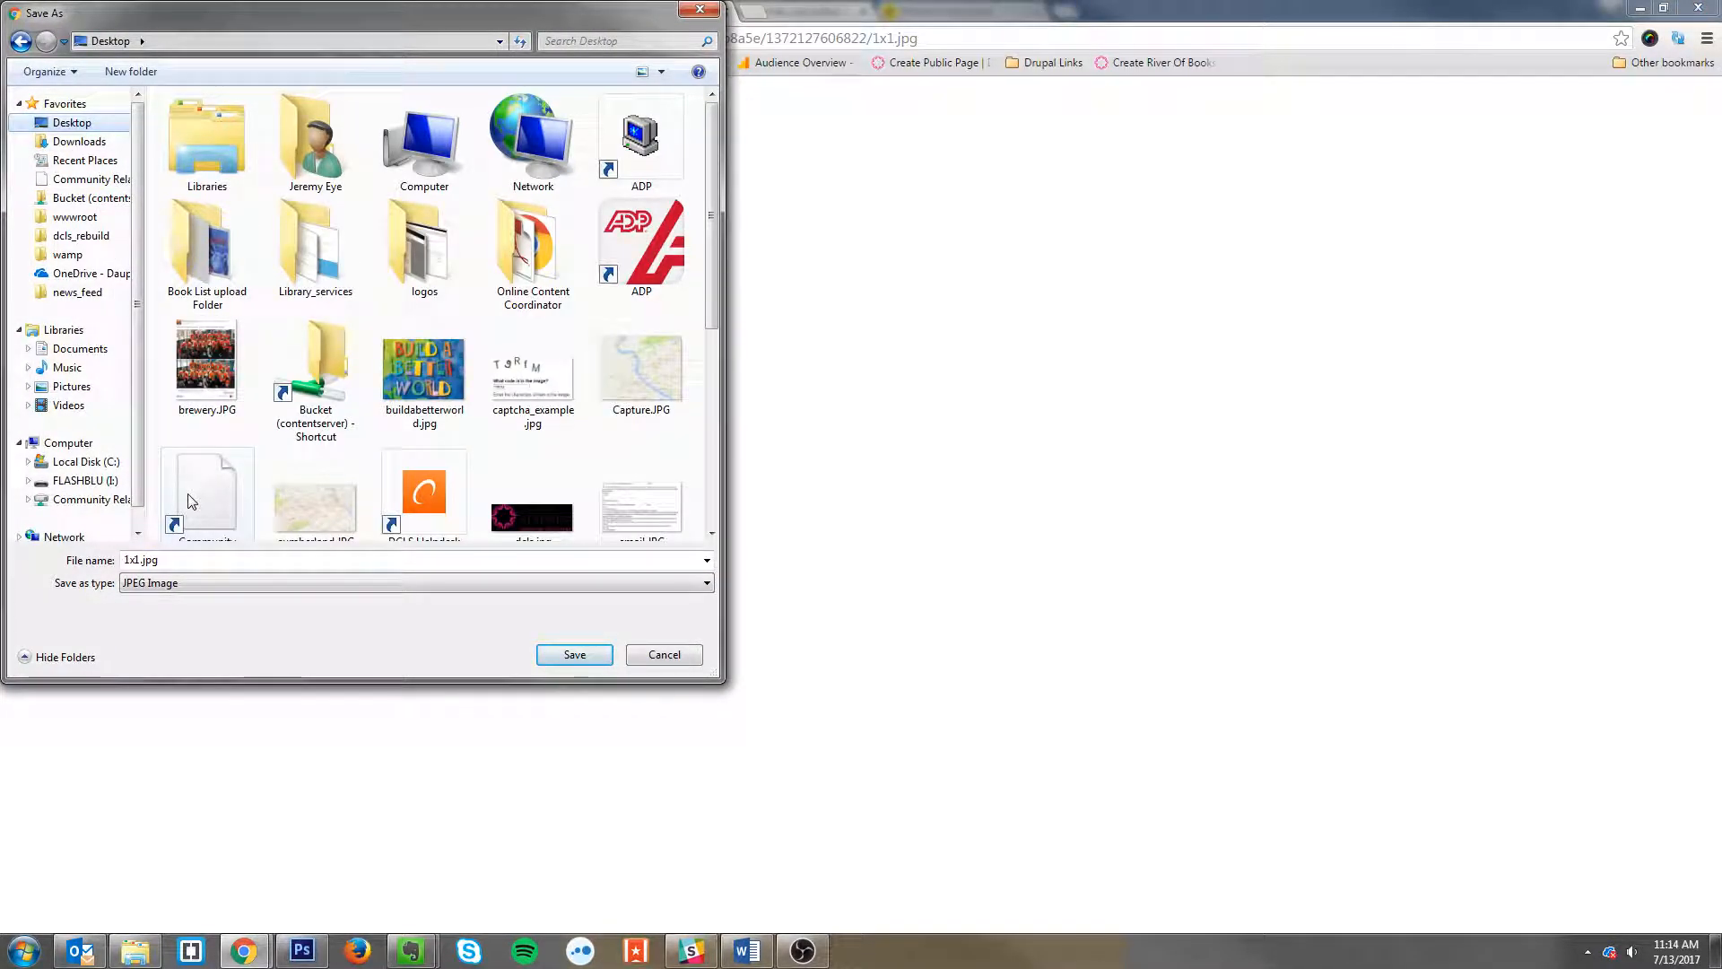
left_click(574, 655)
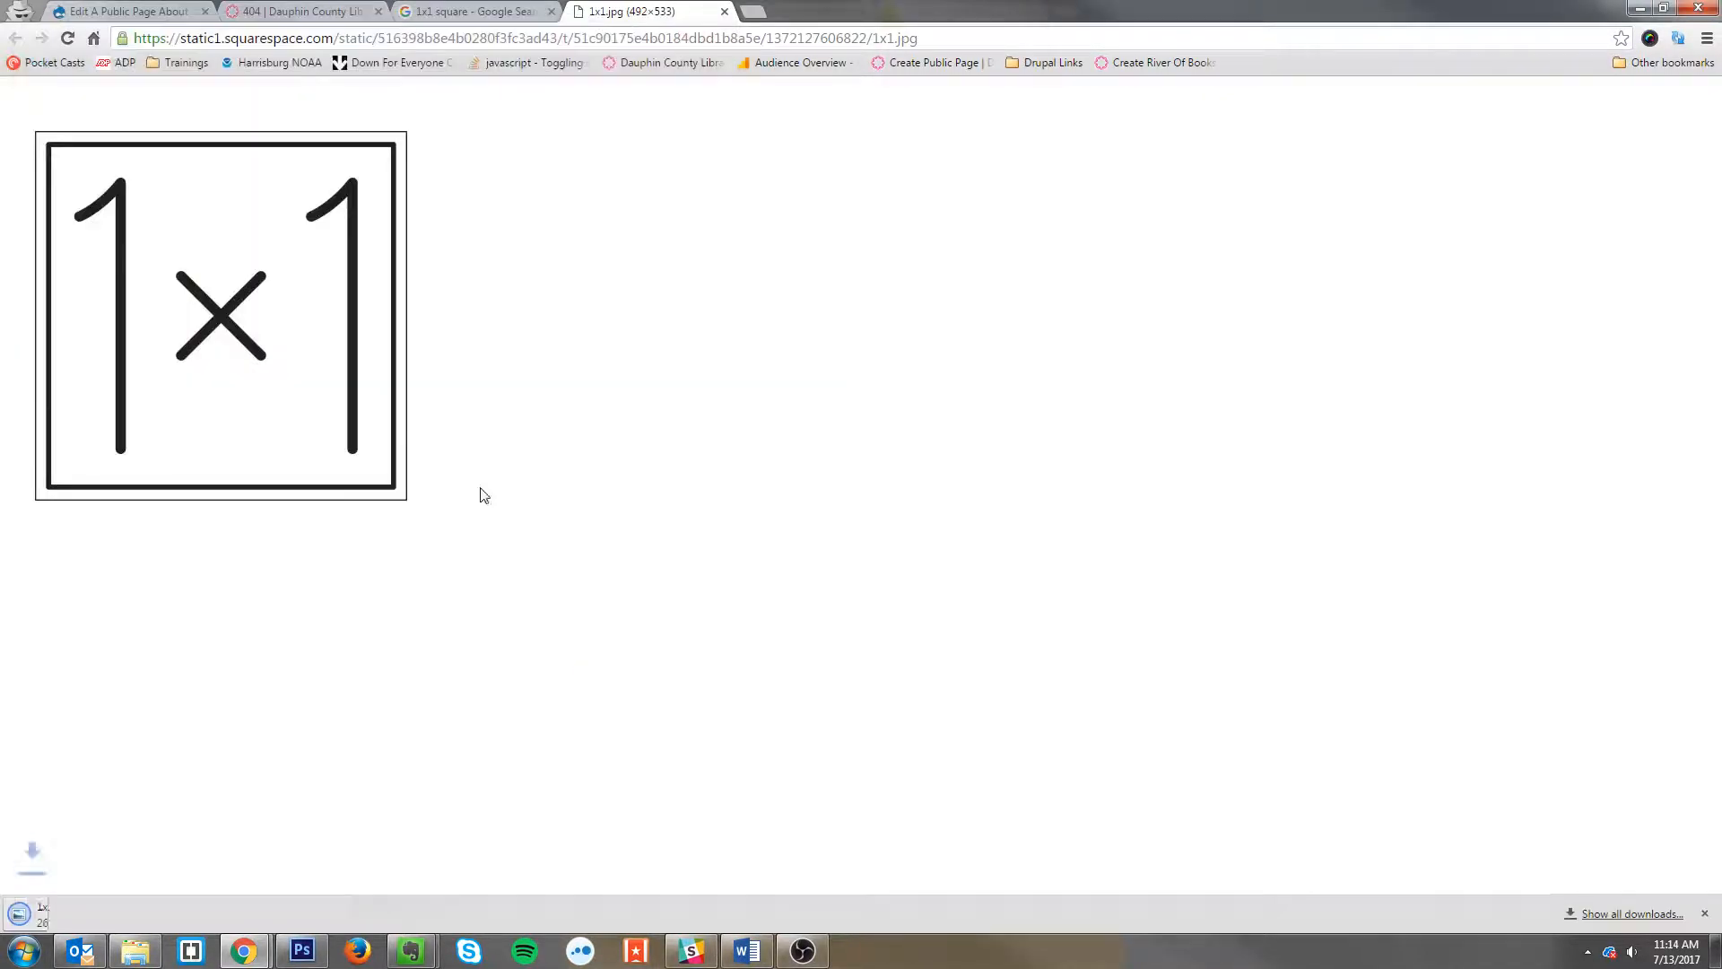
Step: Return to the editor, open the logo's Image Properties, and view its current image file
left_click(159, 11)
left_click(113, 443)
right_click(113, 443)
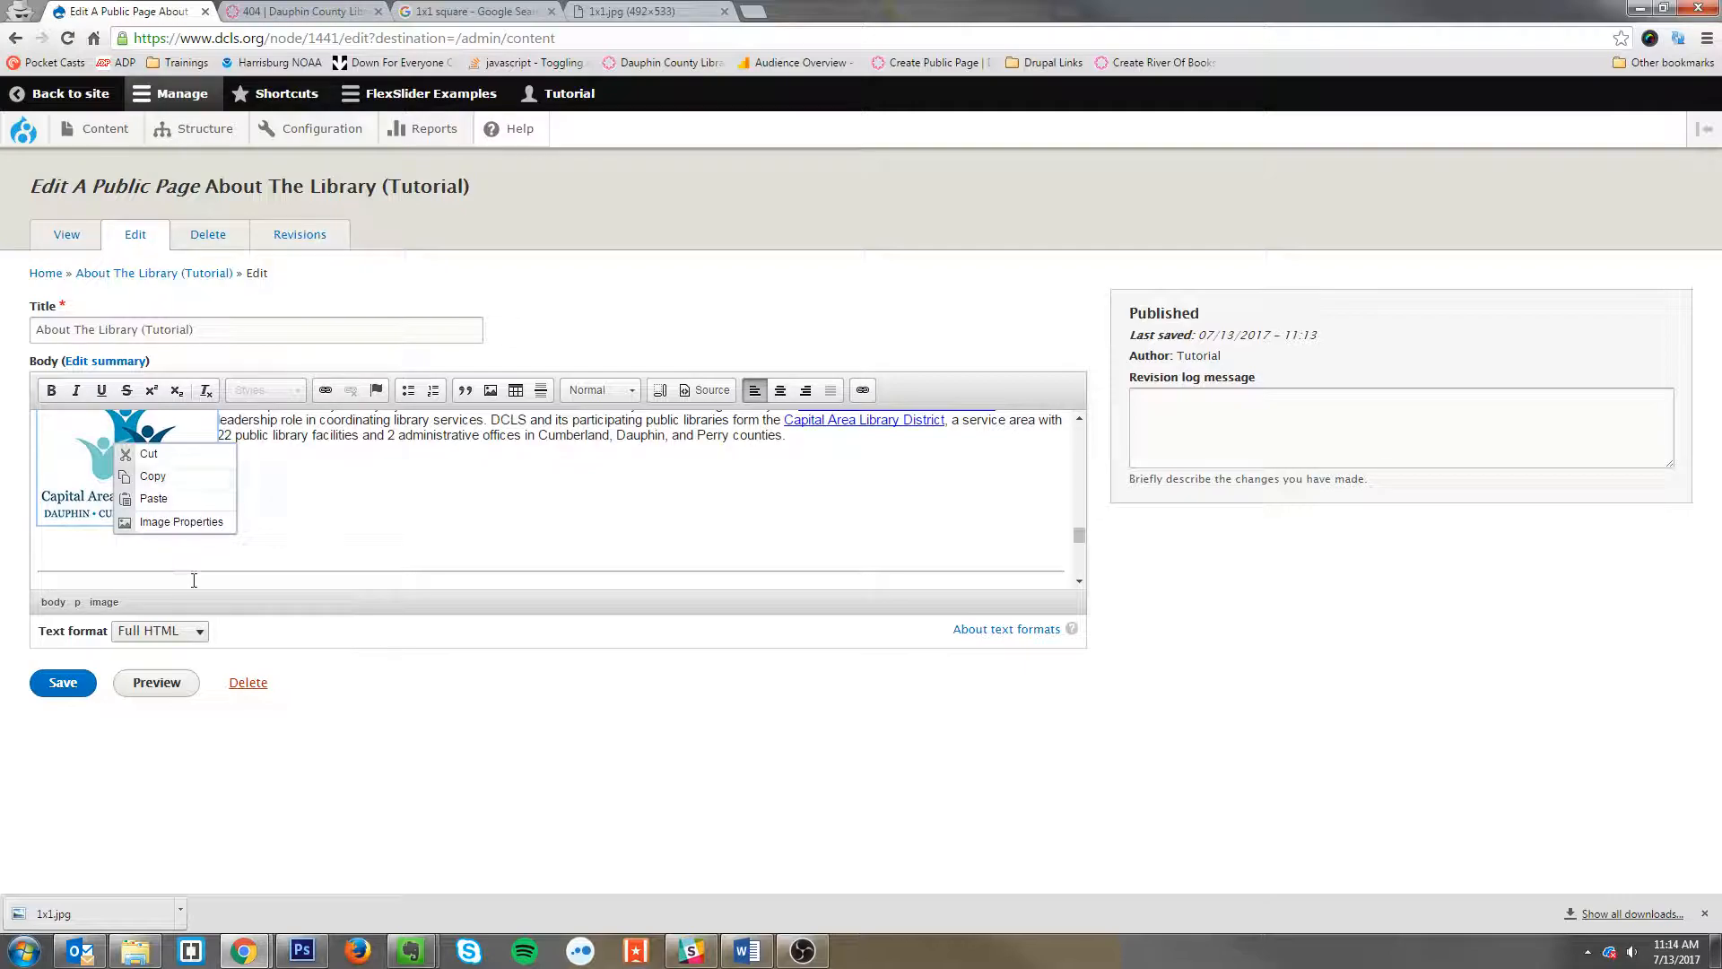
left_click(181, 521)
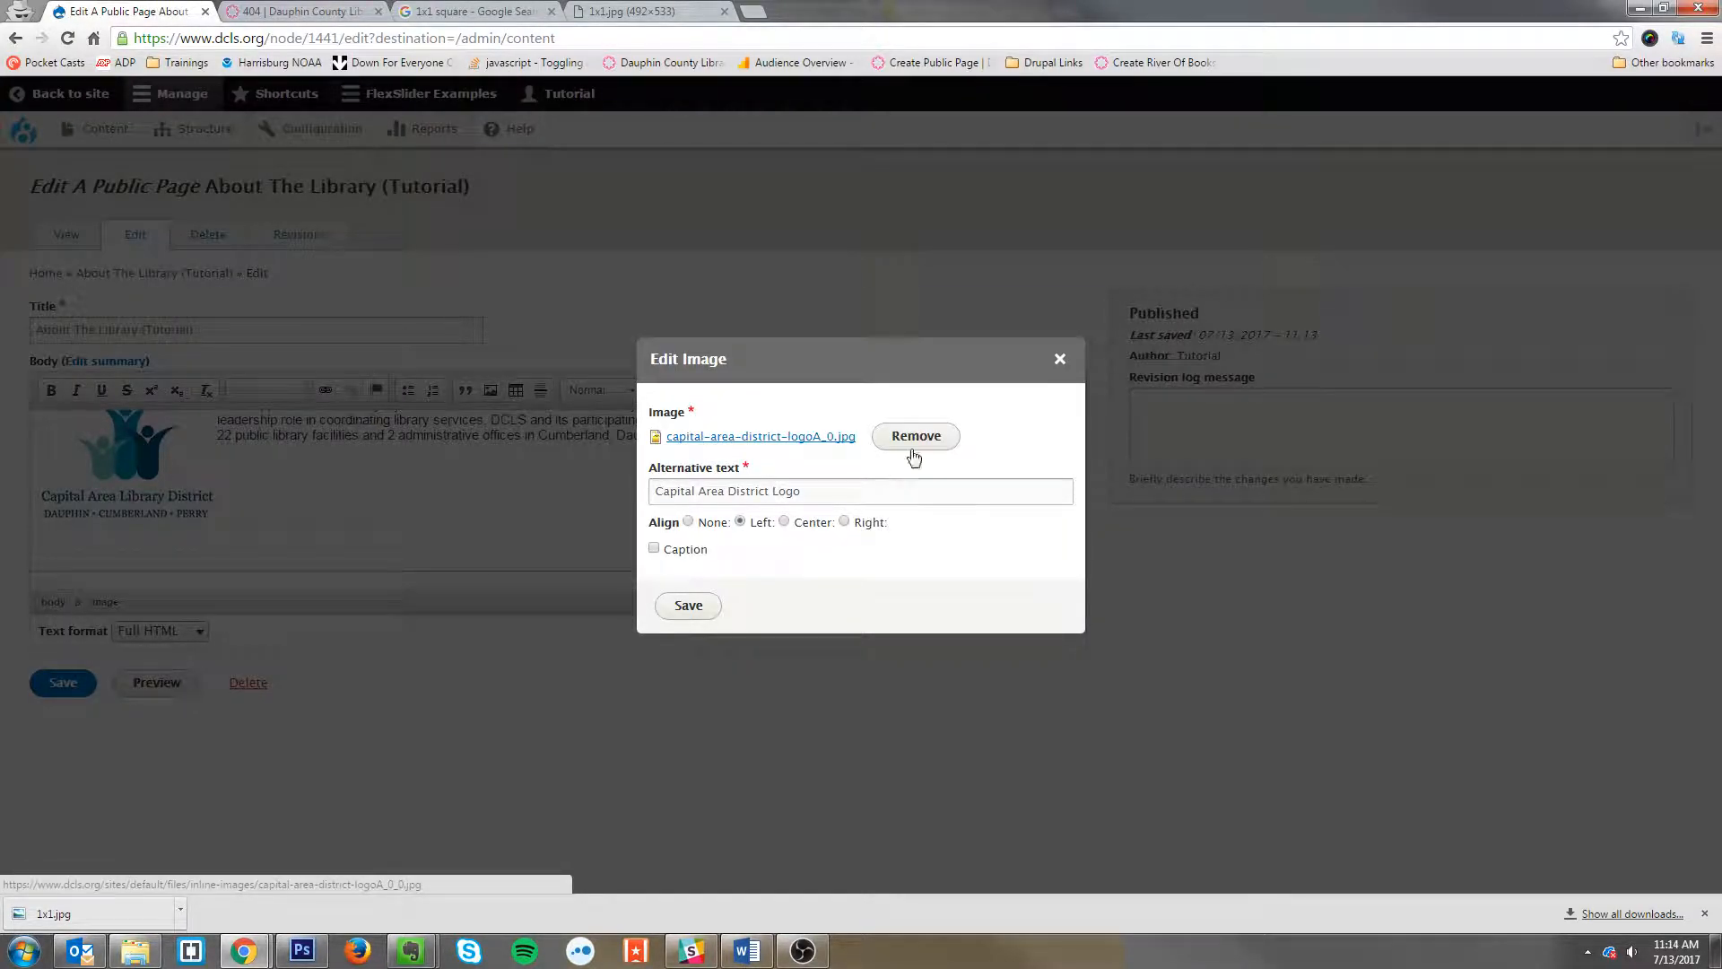
left_click(686, 438)
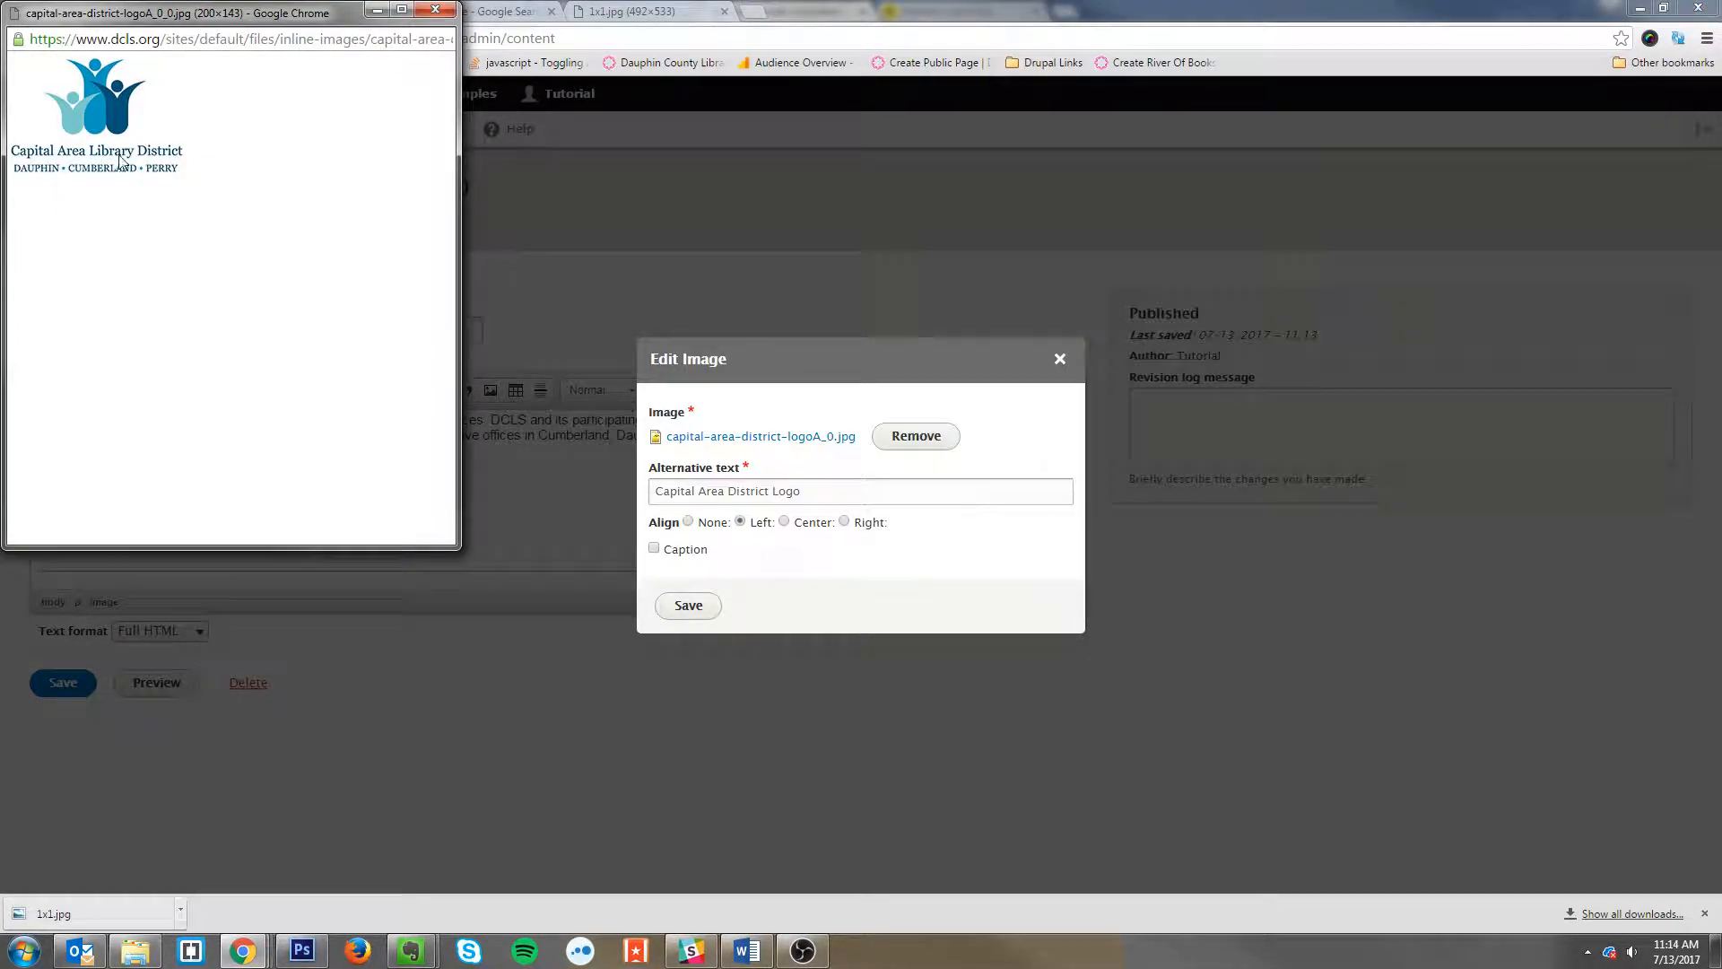
left_click(434, 10)
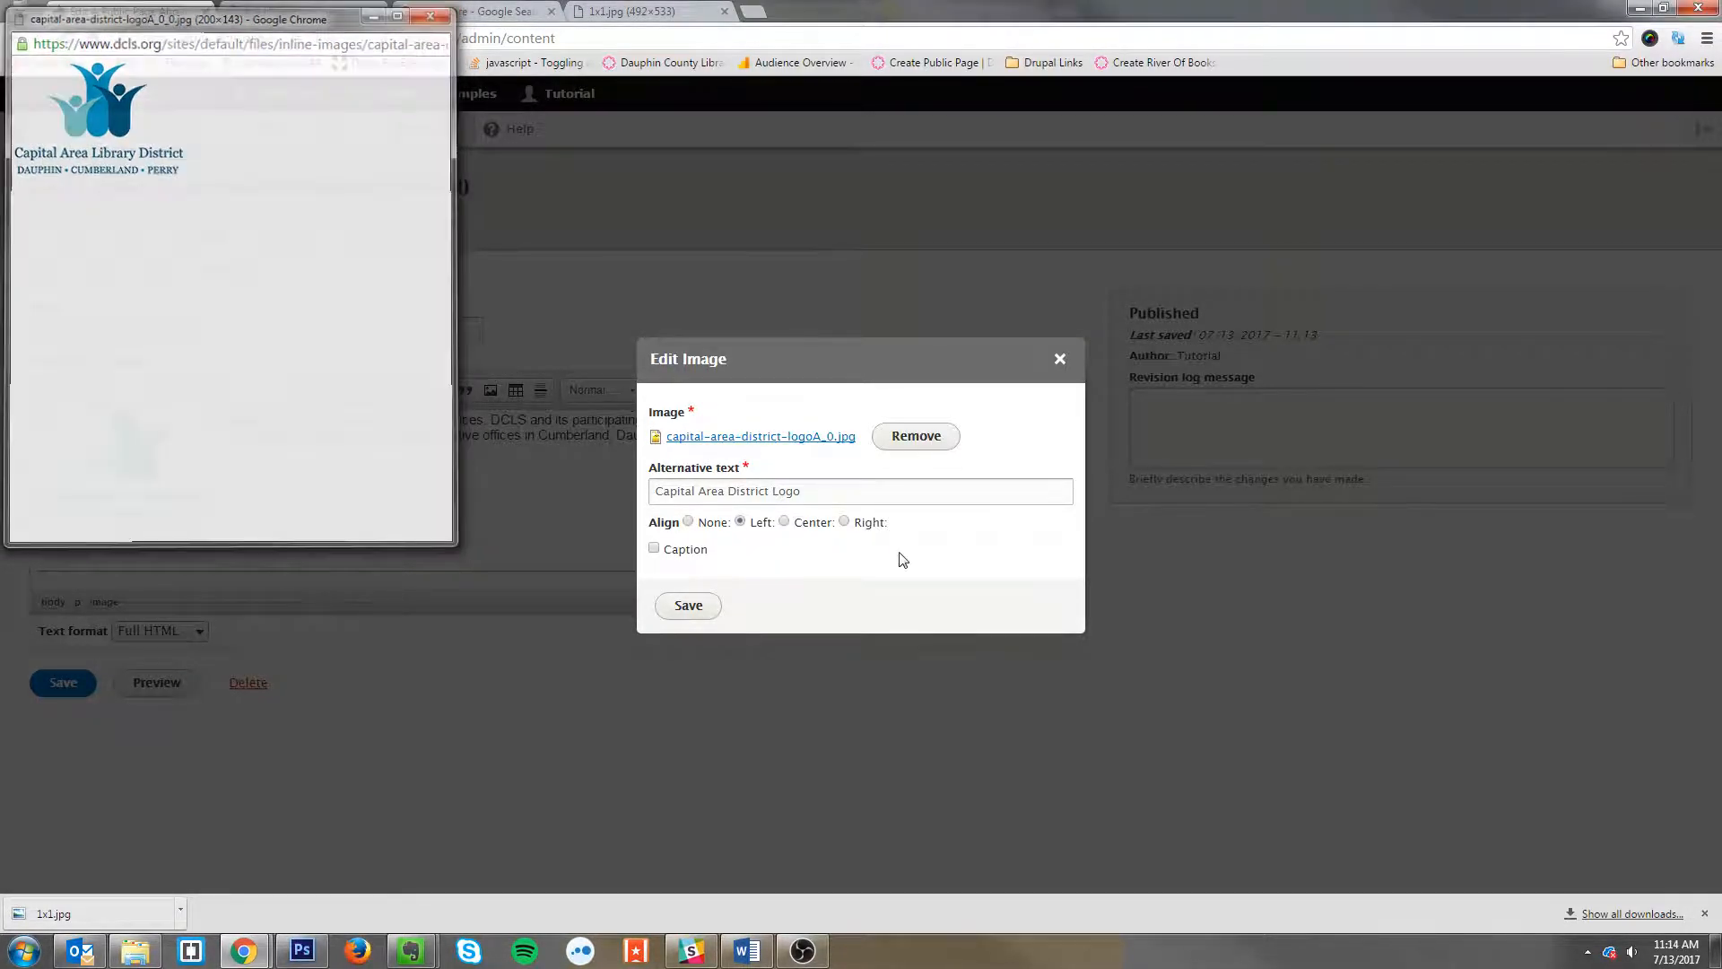
Step: Remove the logo file and upload 1x1.jpg from the Desktop as the image
left_click(924, 445)
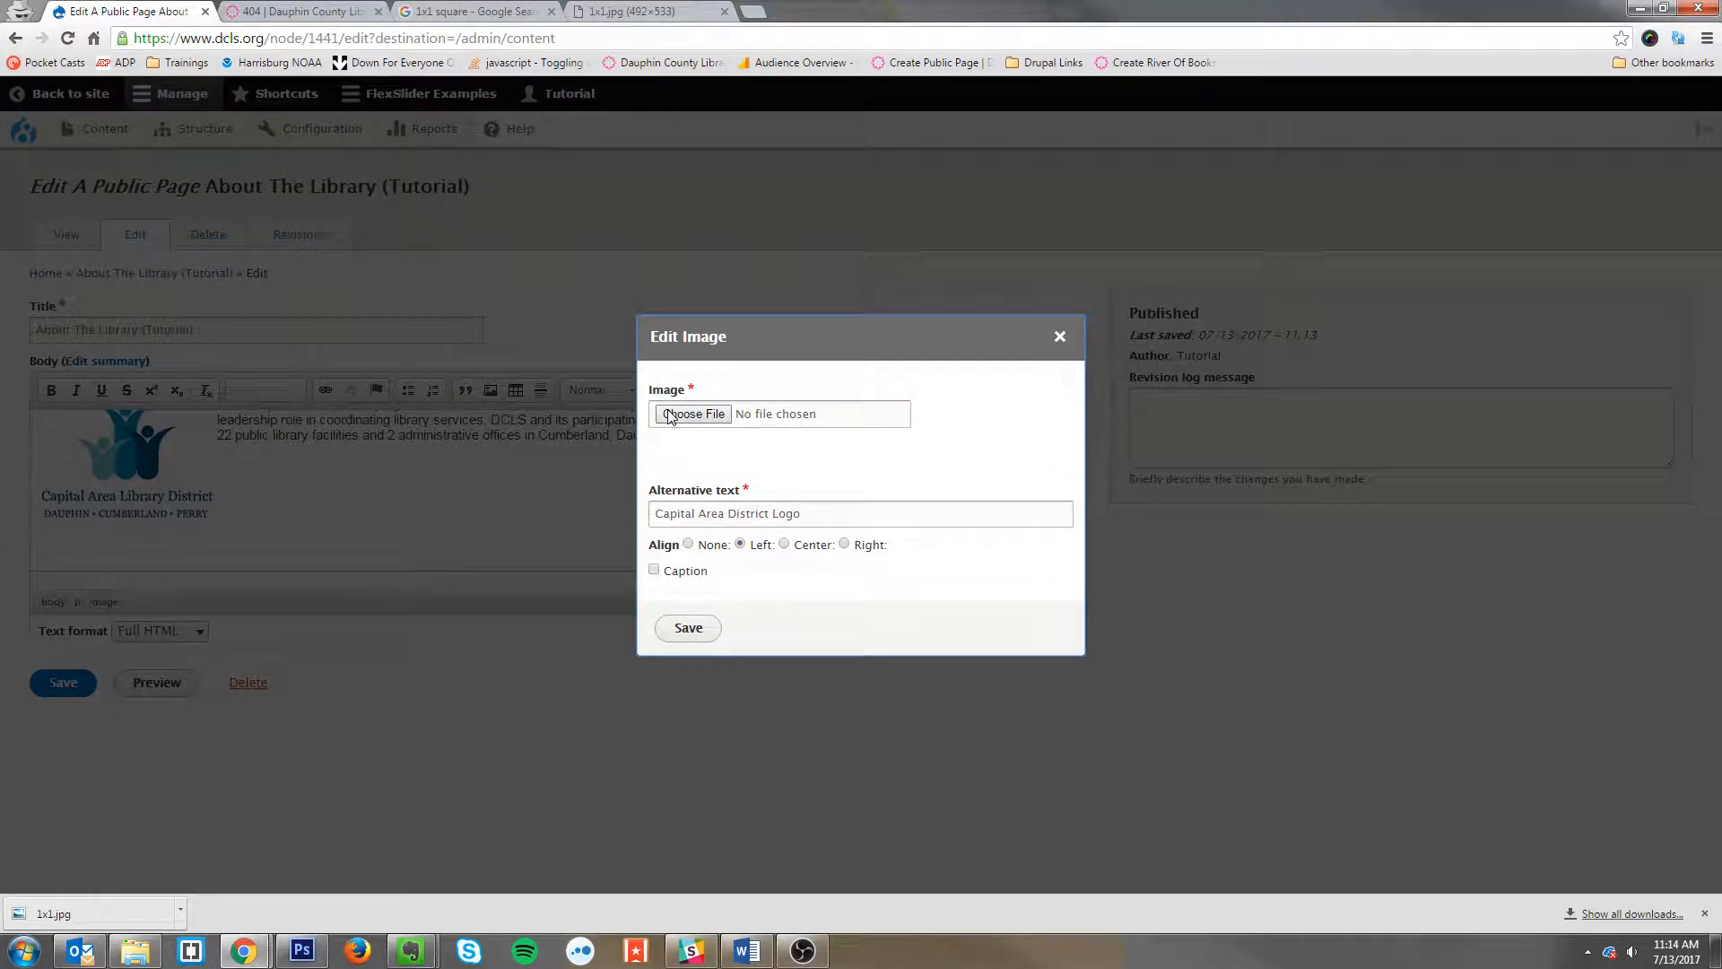
left_click_drag(135, 911, 681, 418)
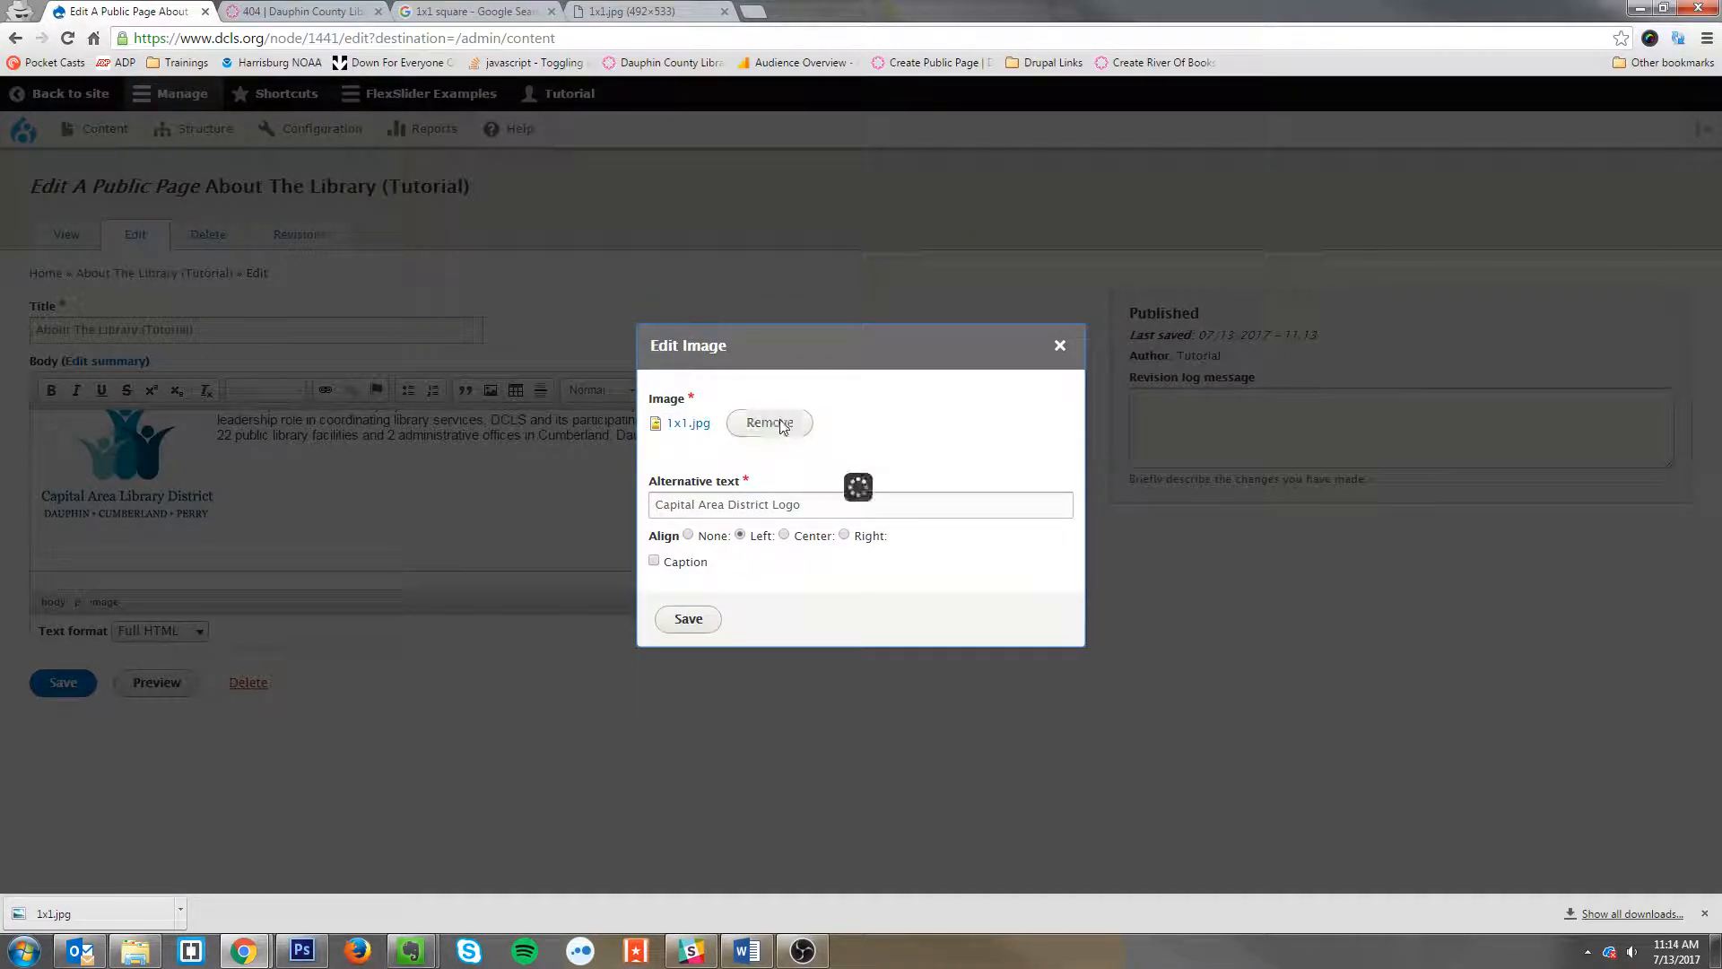
left_click(683, 401)
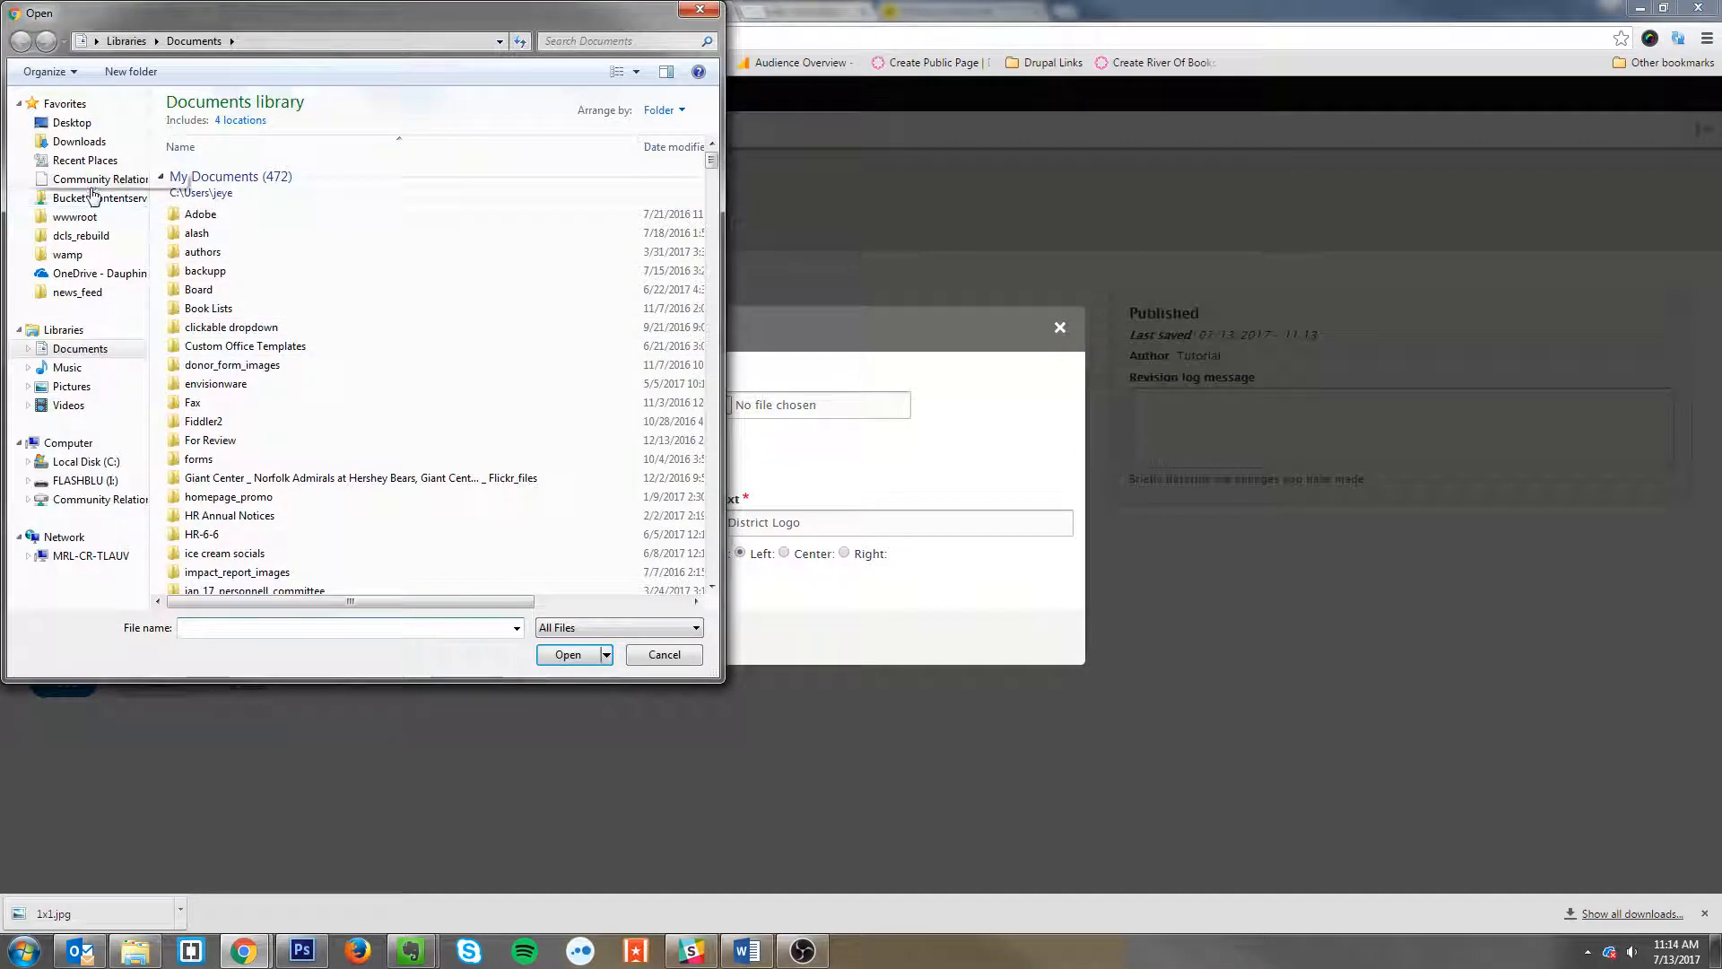
left_click(72, 123)
left_click(330, 487)
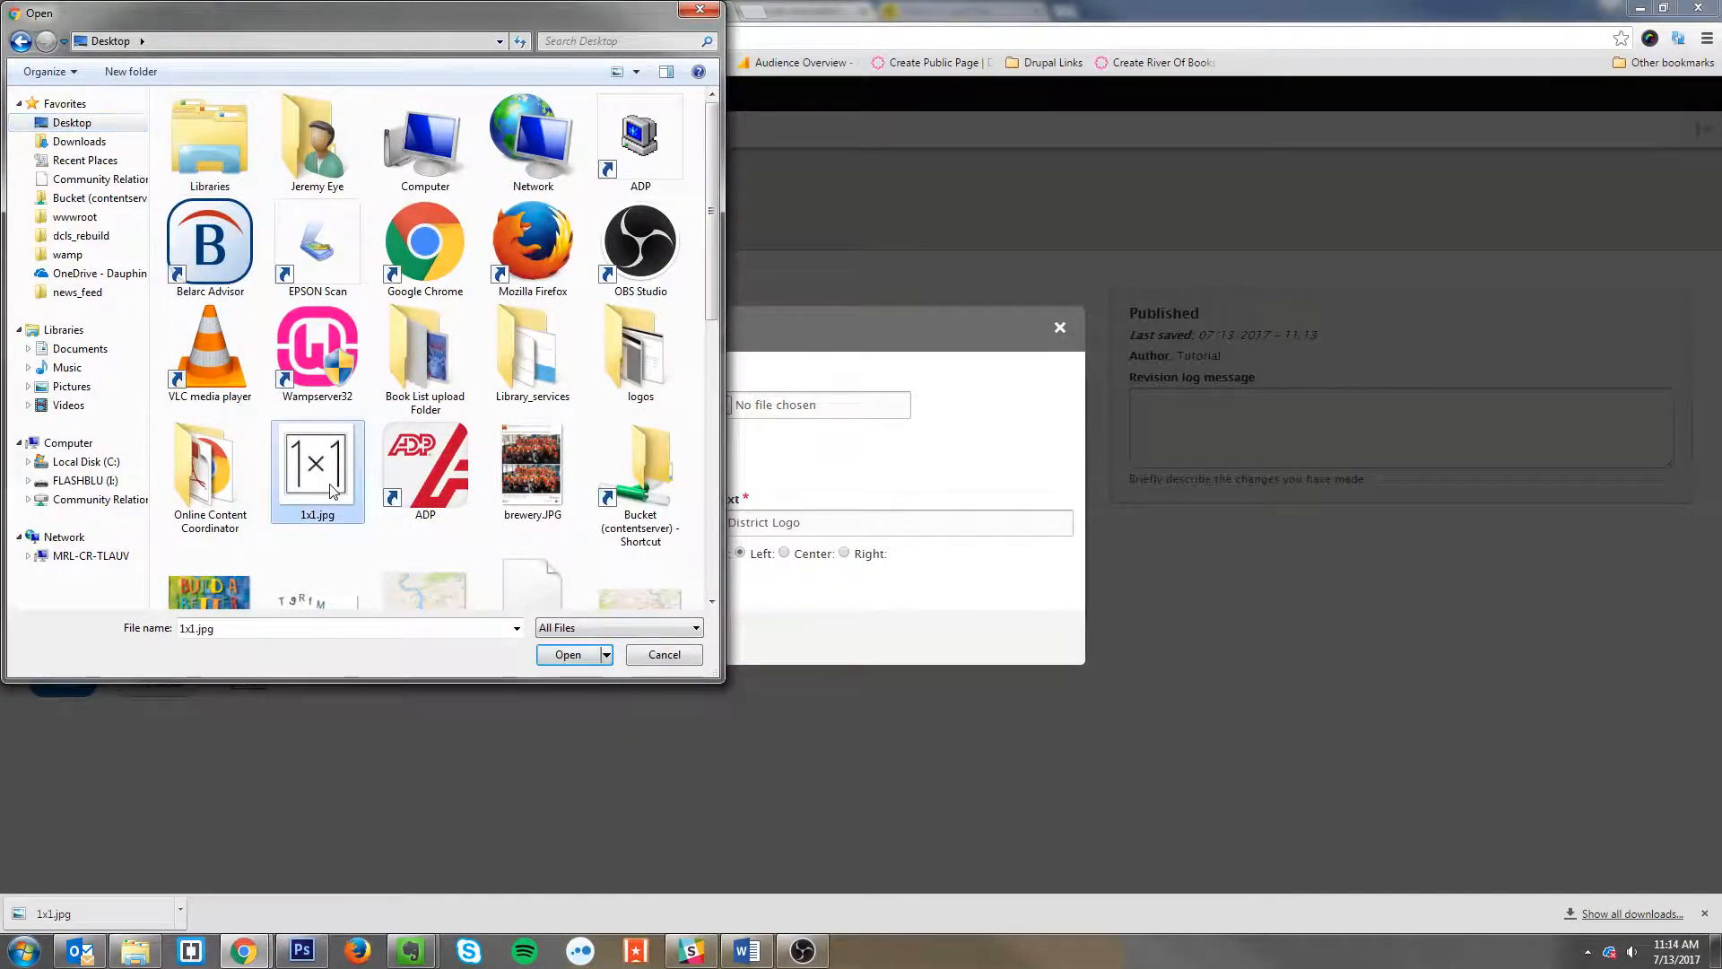
double_click(330, 487)
left_click(842, 513)
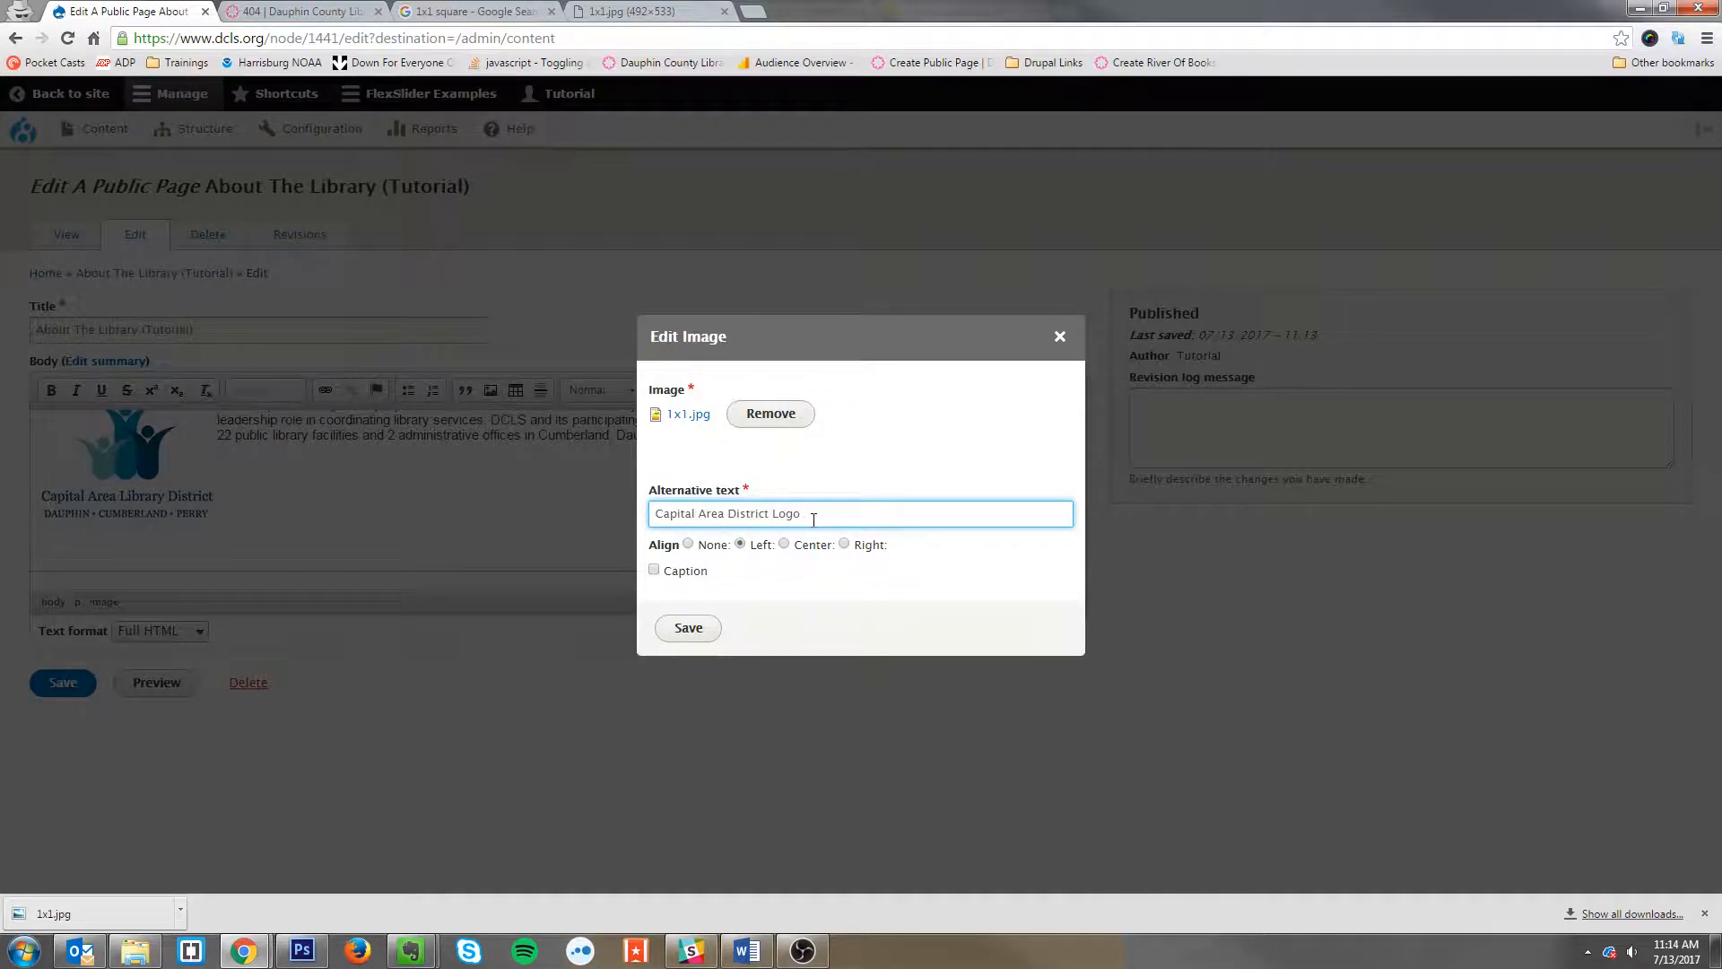
Step: Open the uploaded 1x1.jpg file to preview it and switch between the browser tabs
left_click(688, 415)
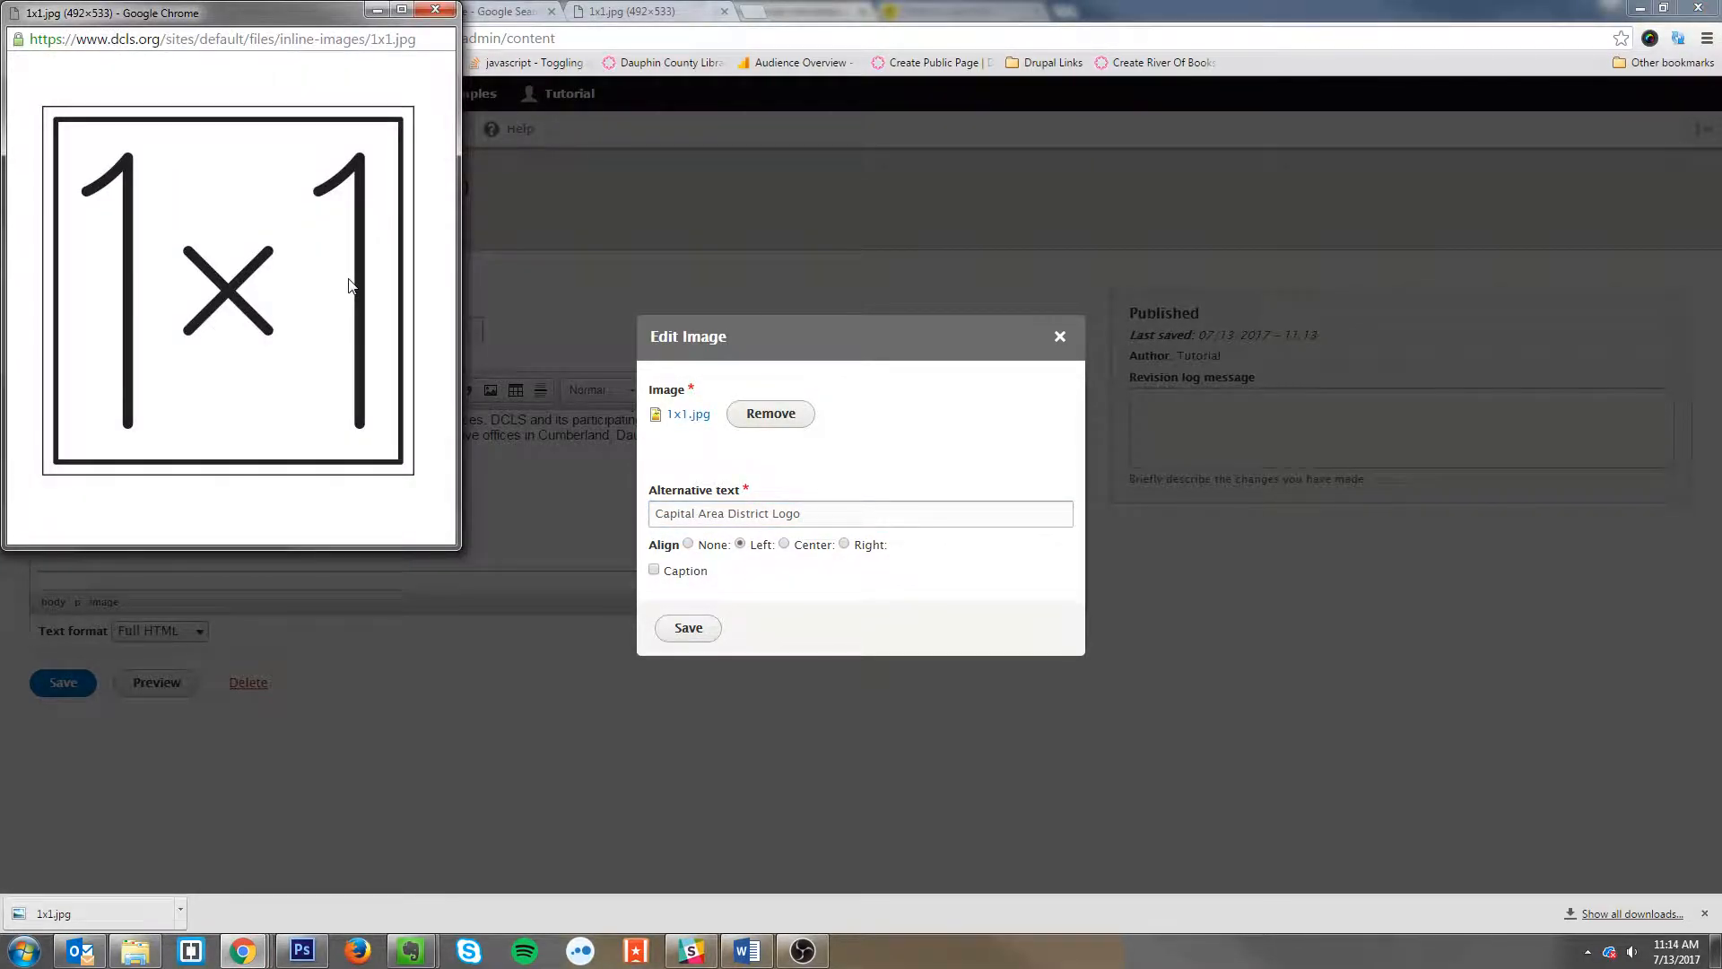
left_click(632, 11)
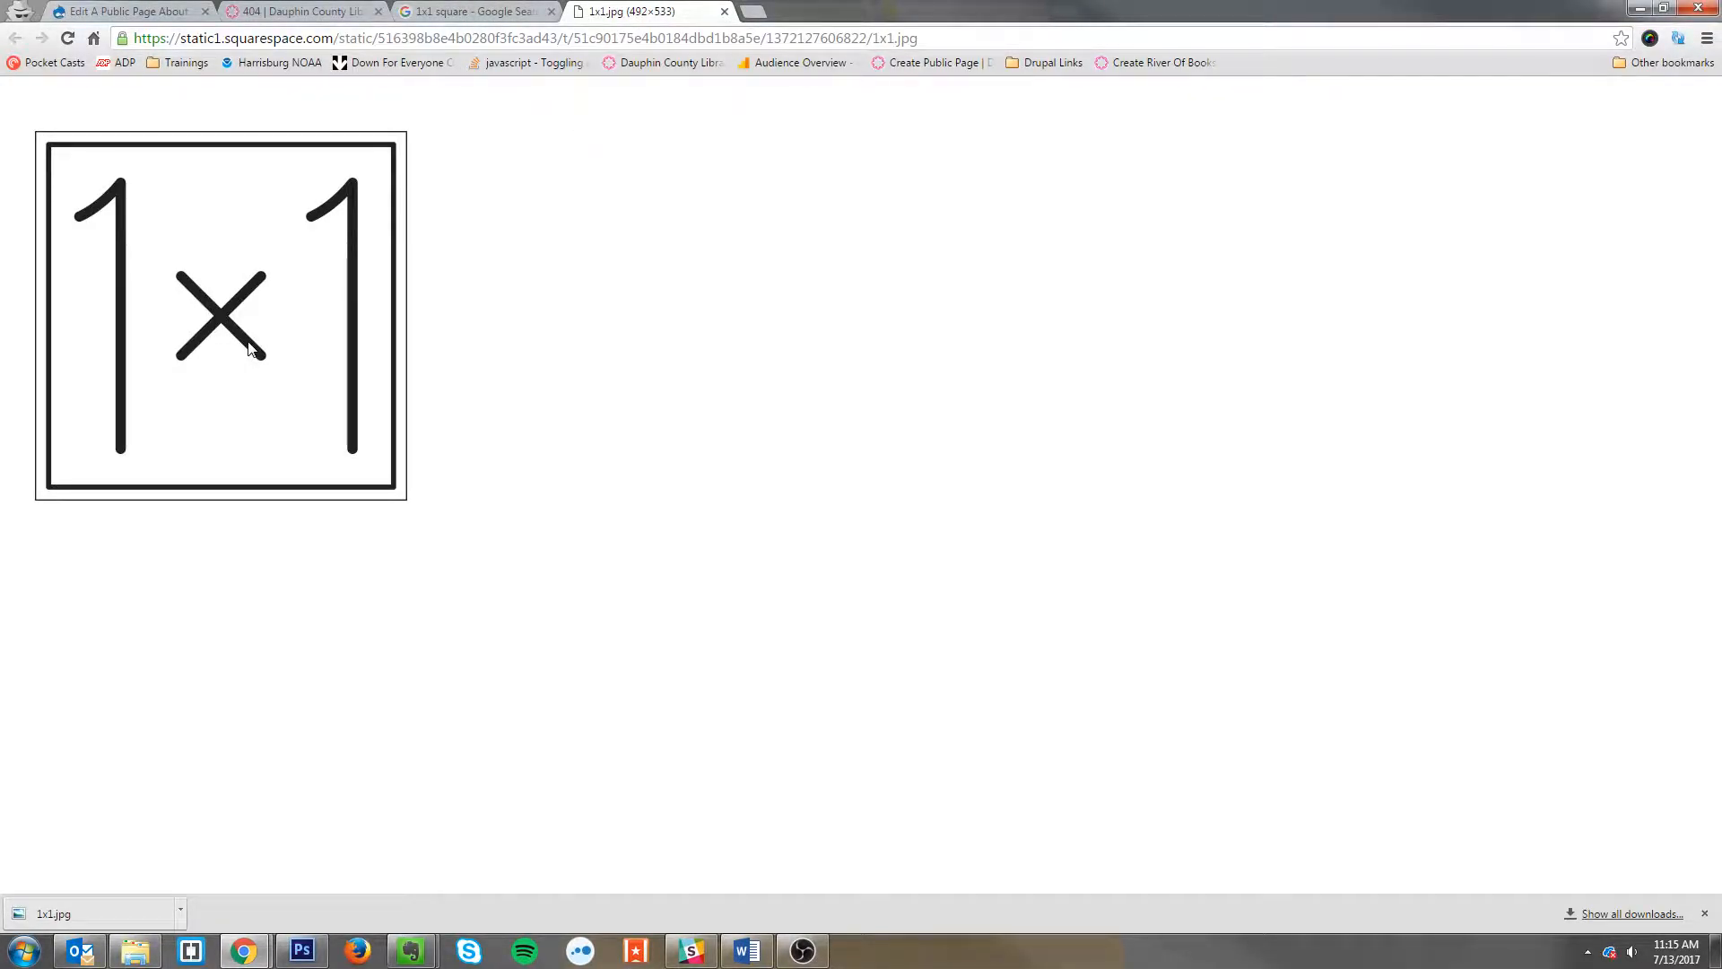
left_click(139, 20)
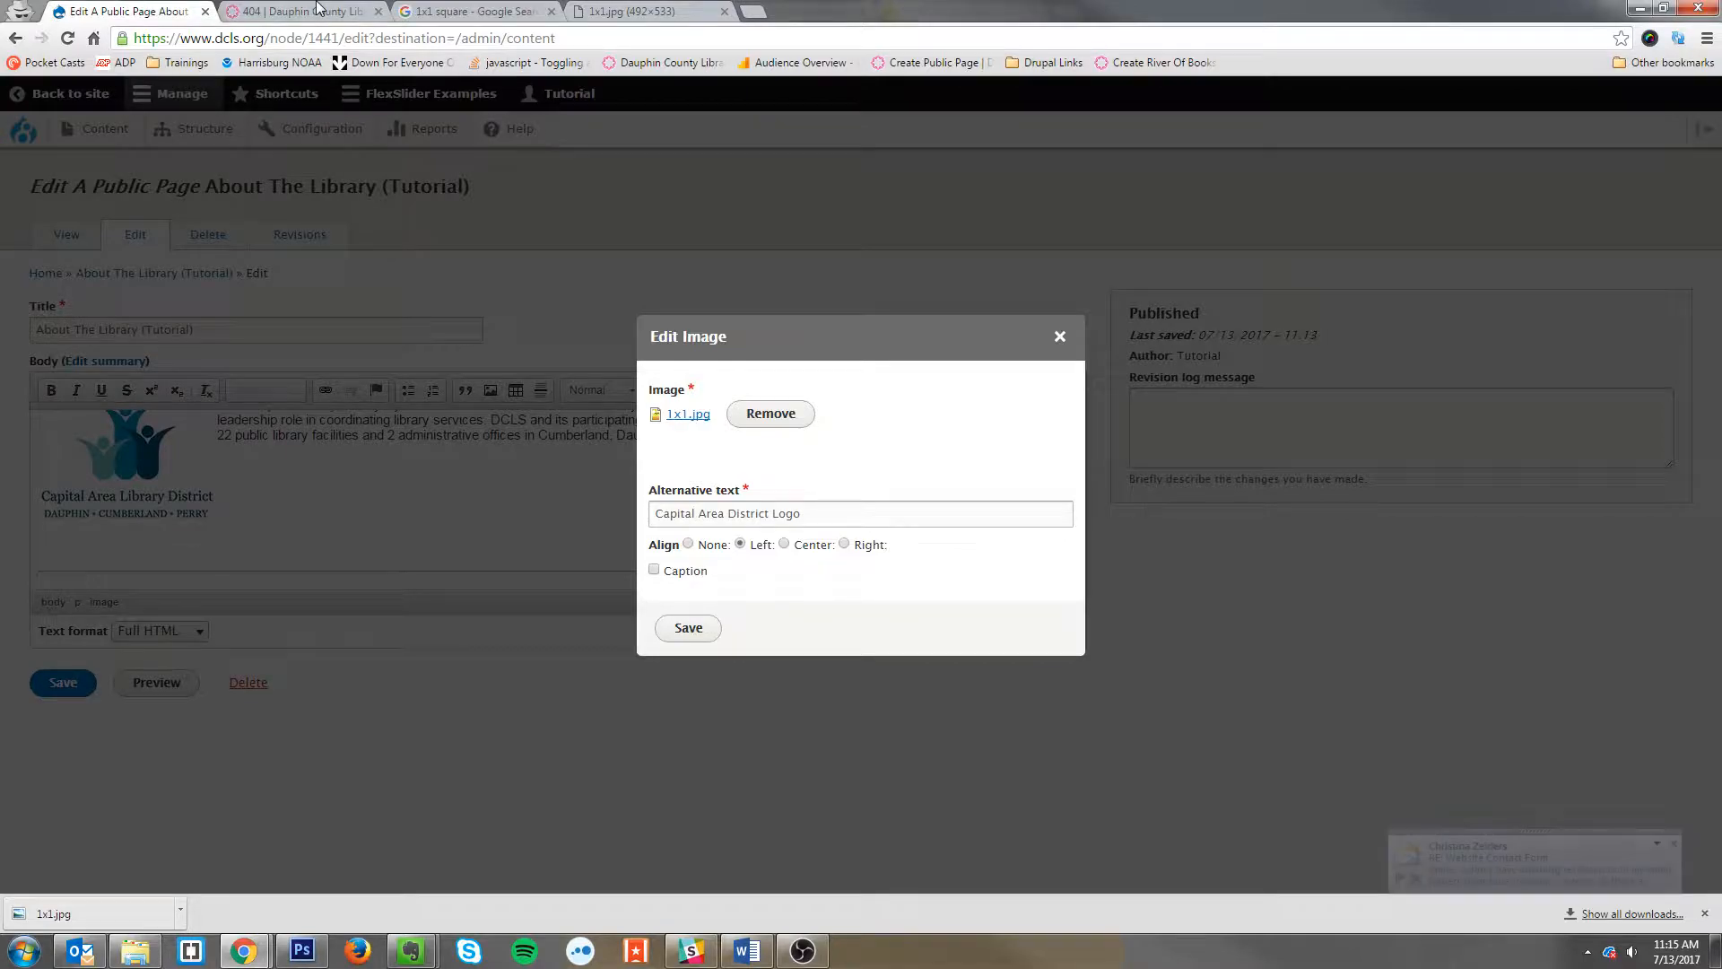
left_click(321, 11)
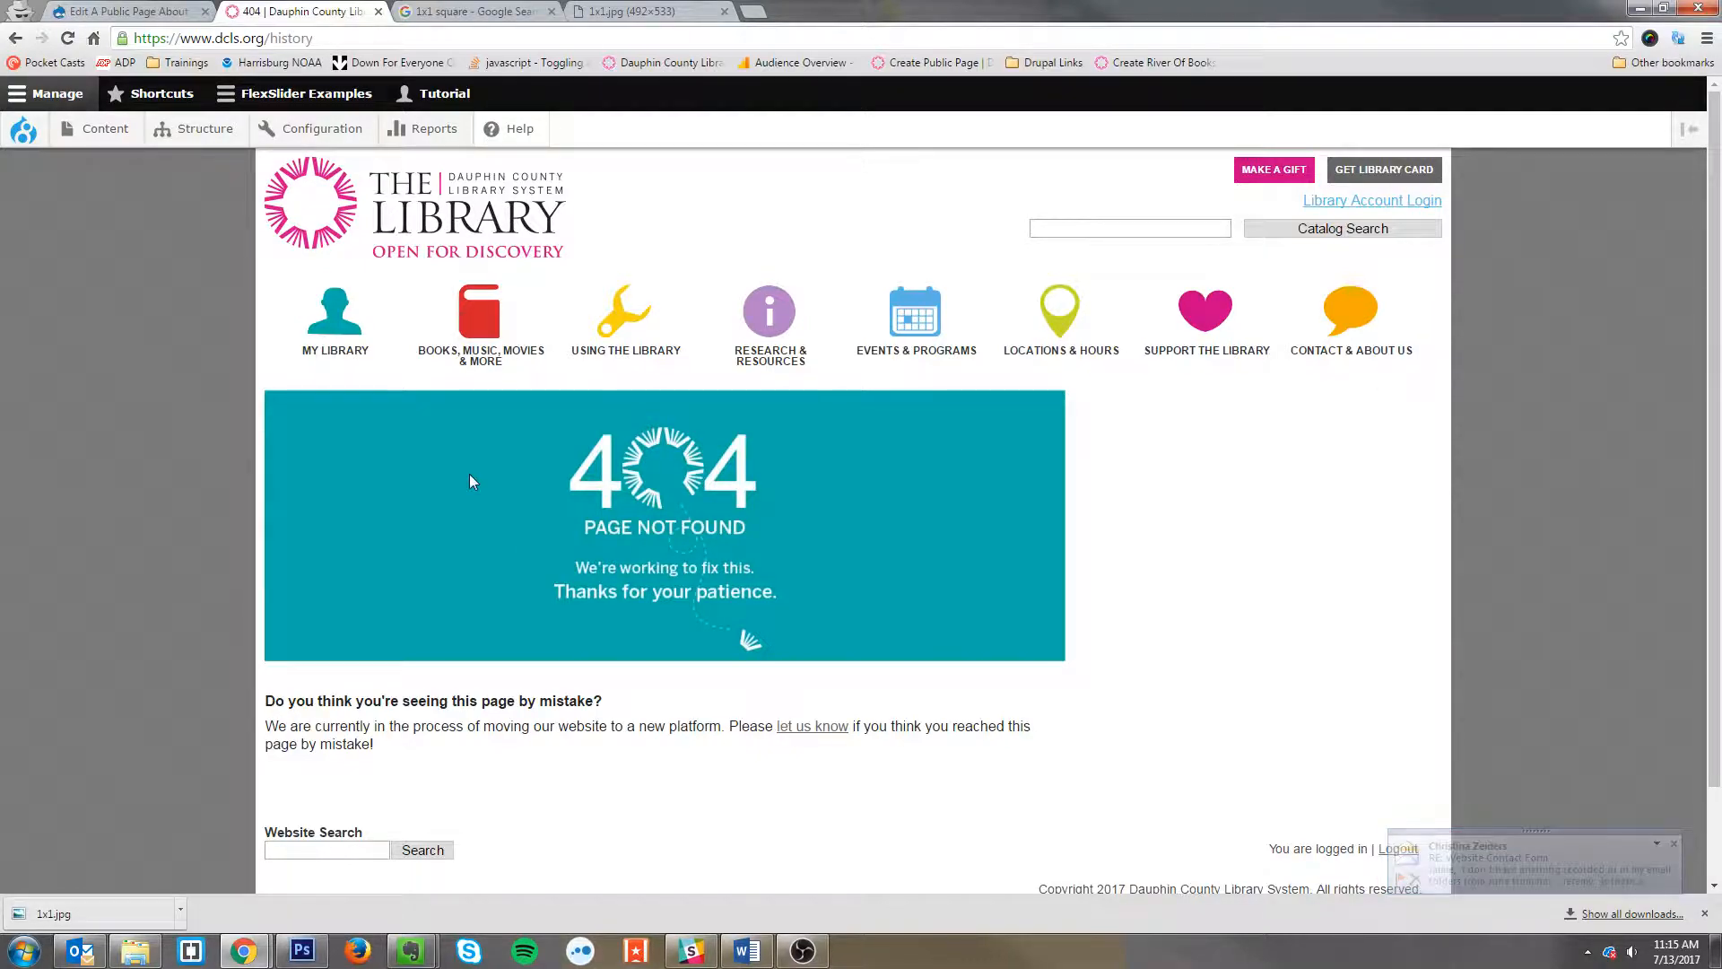
left_click(174, 9)
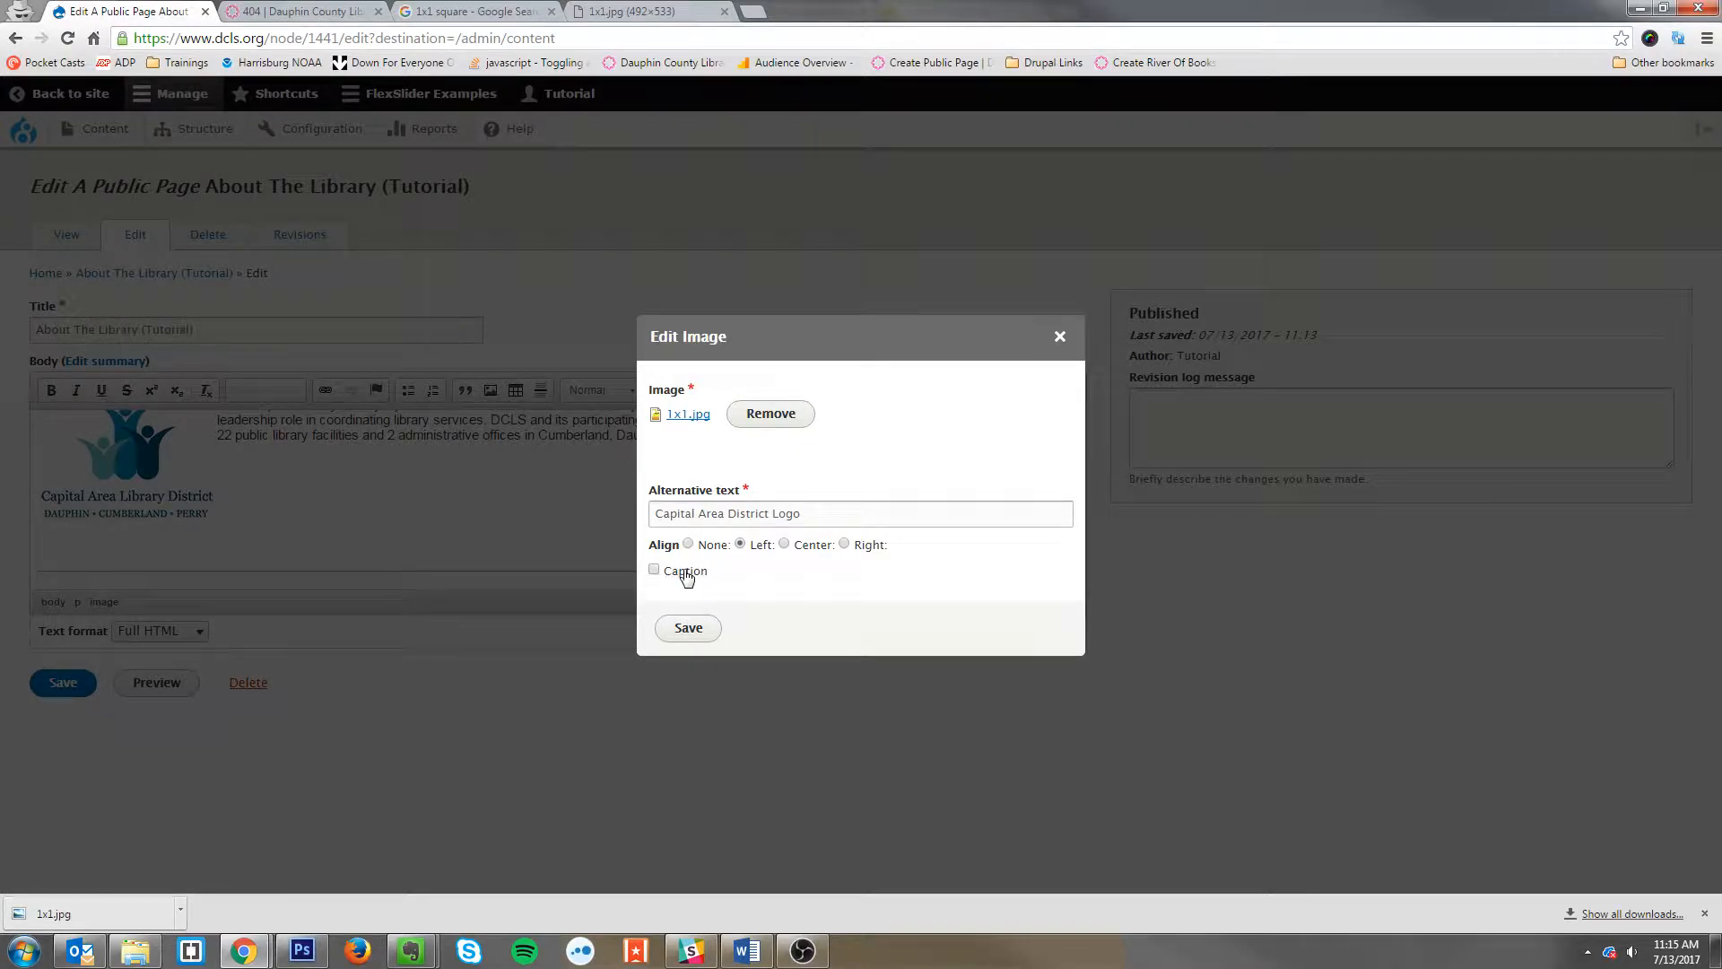
Step: Confirm the image properties with 1x1.jpg and save the page
left_click(691, 628)
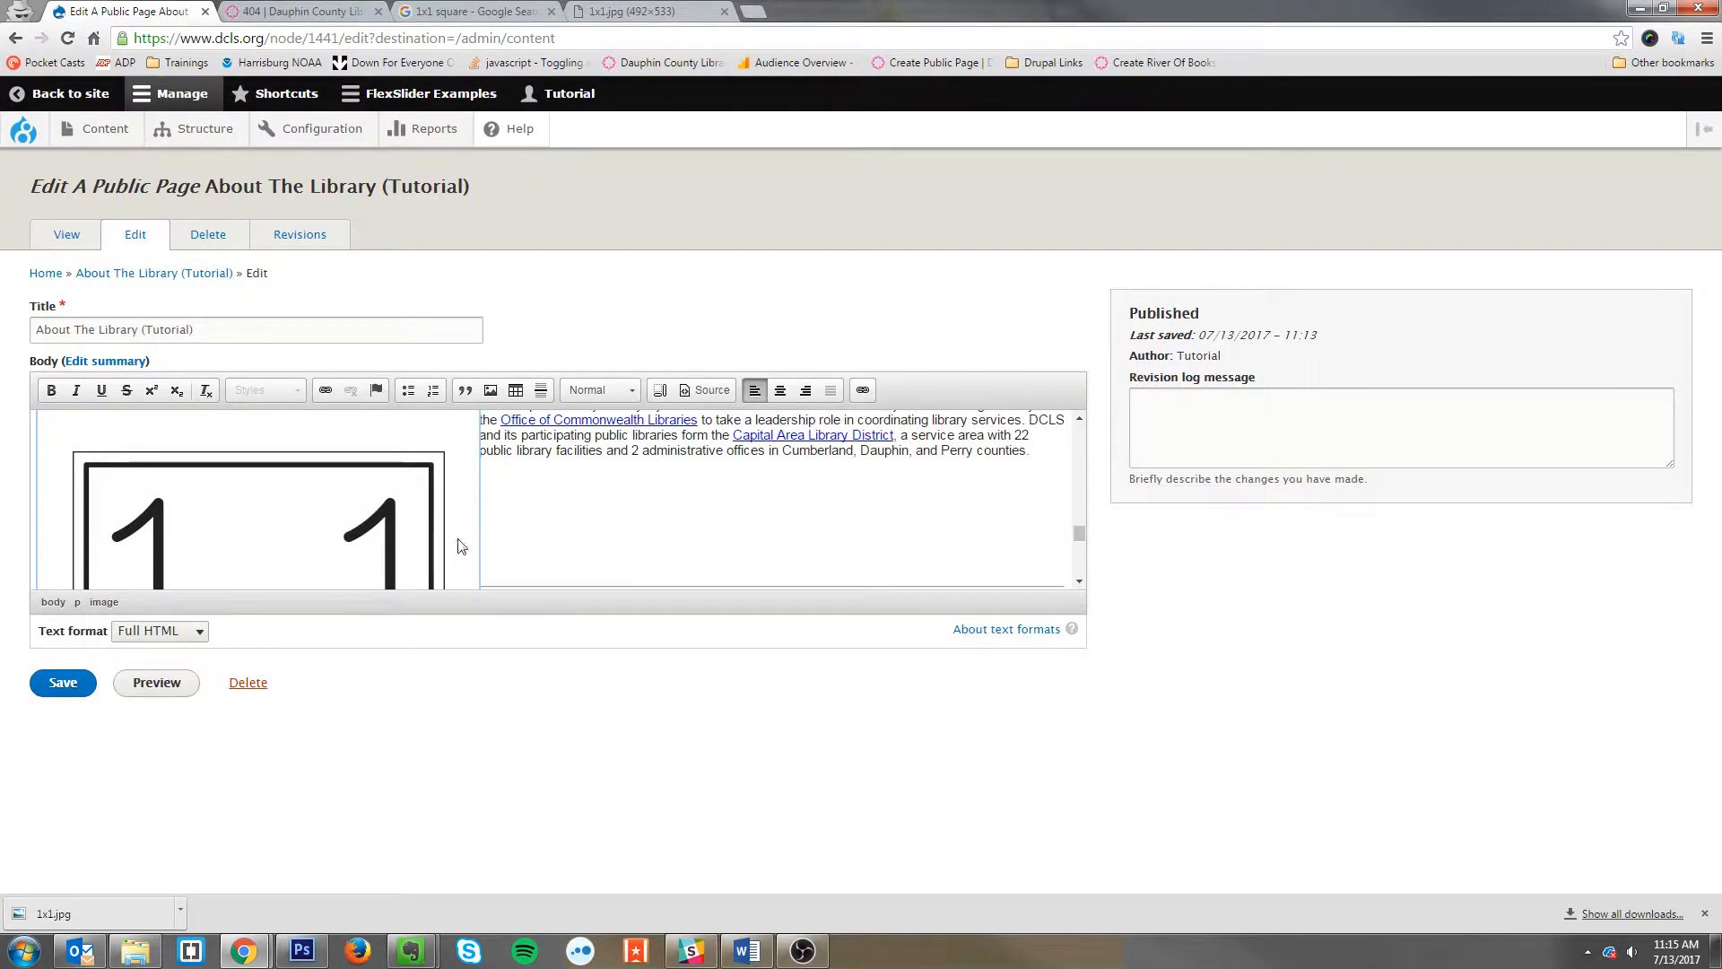
scroll(593, 510, "down", 5)
scroll(593, 509, "up", 4)
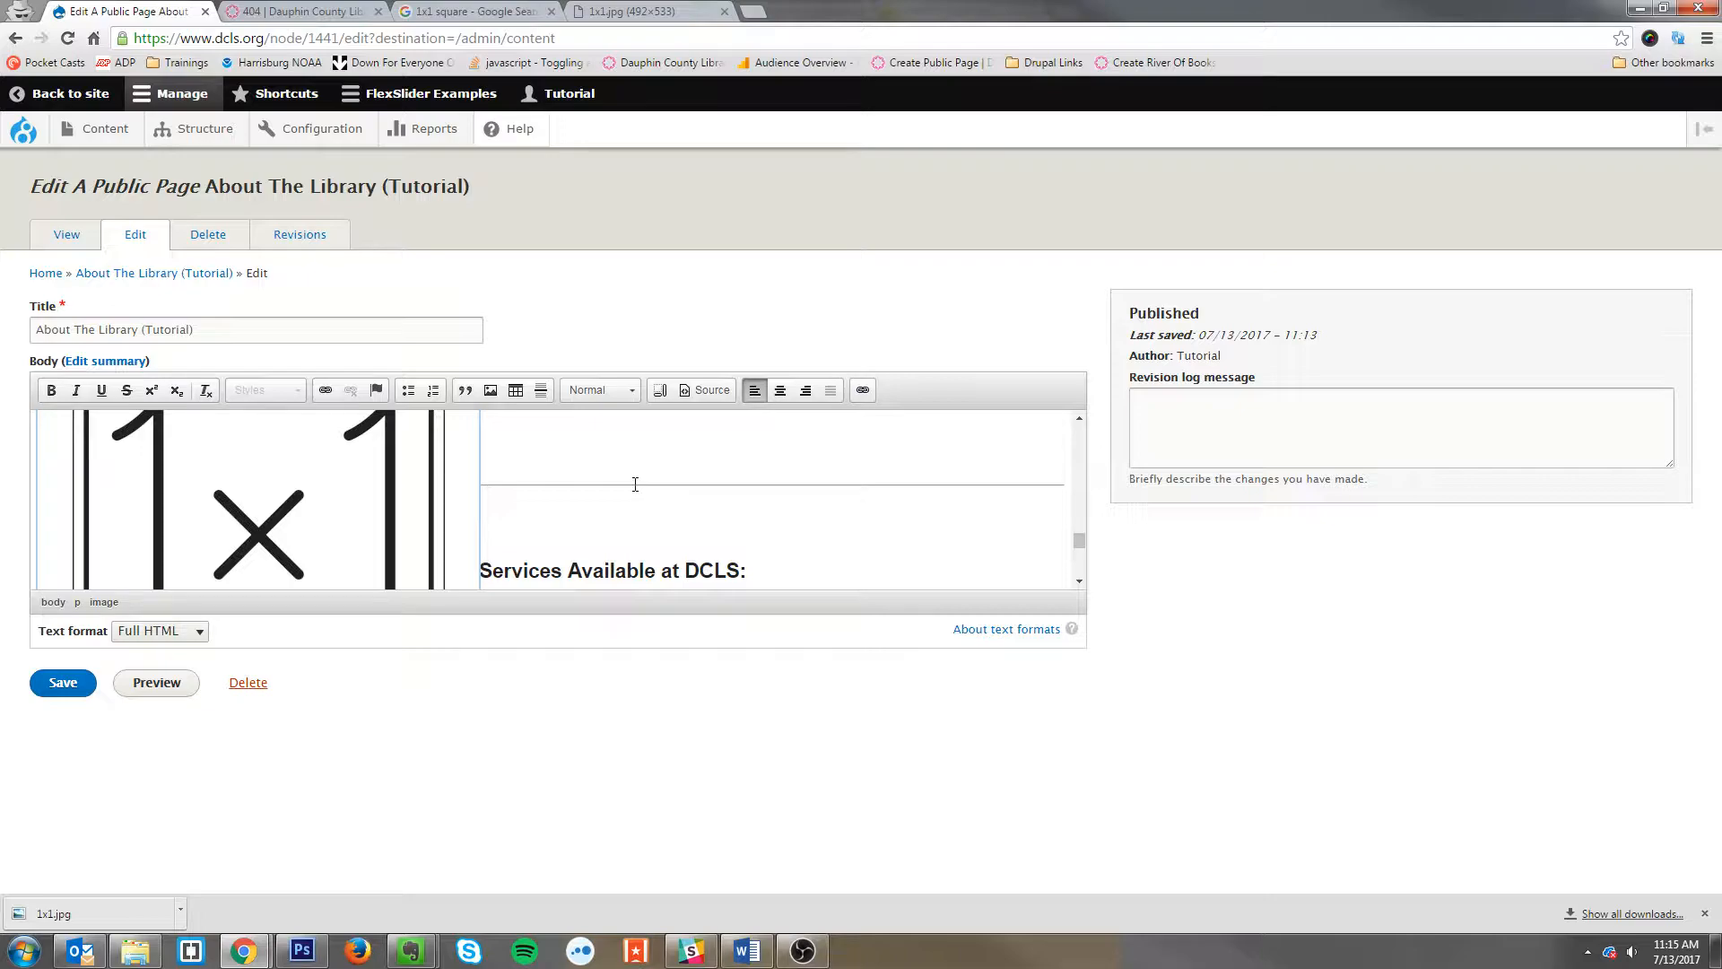
scroll(538, 489, "up", 2)
scroll(558, 493, "up", 2)
scroll(515, 548, "down", 2)
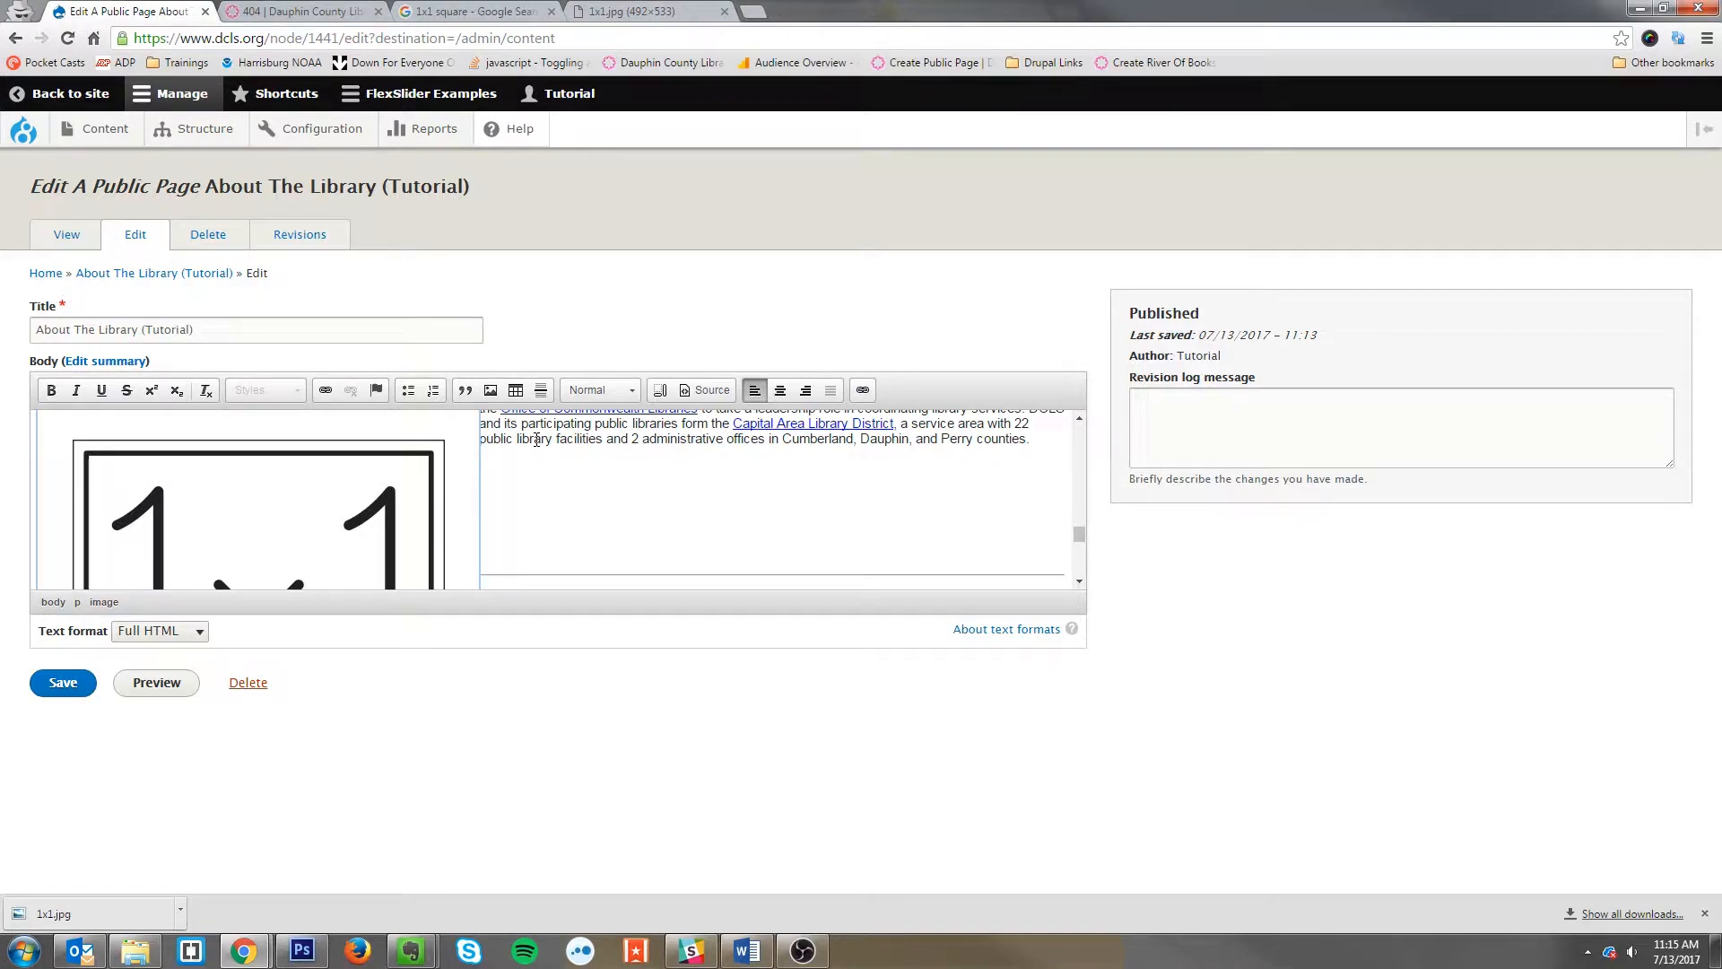
scroll(536, 439, "down", 8)
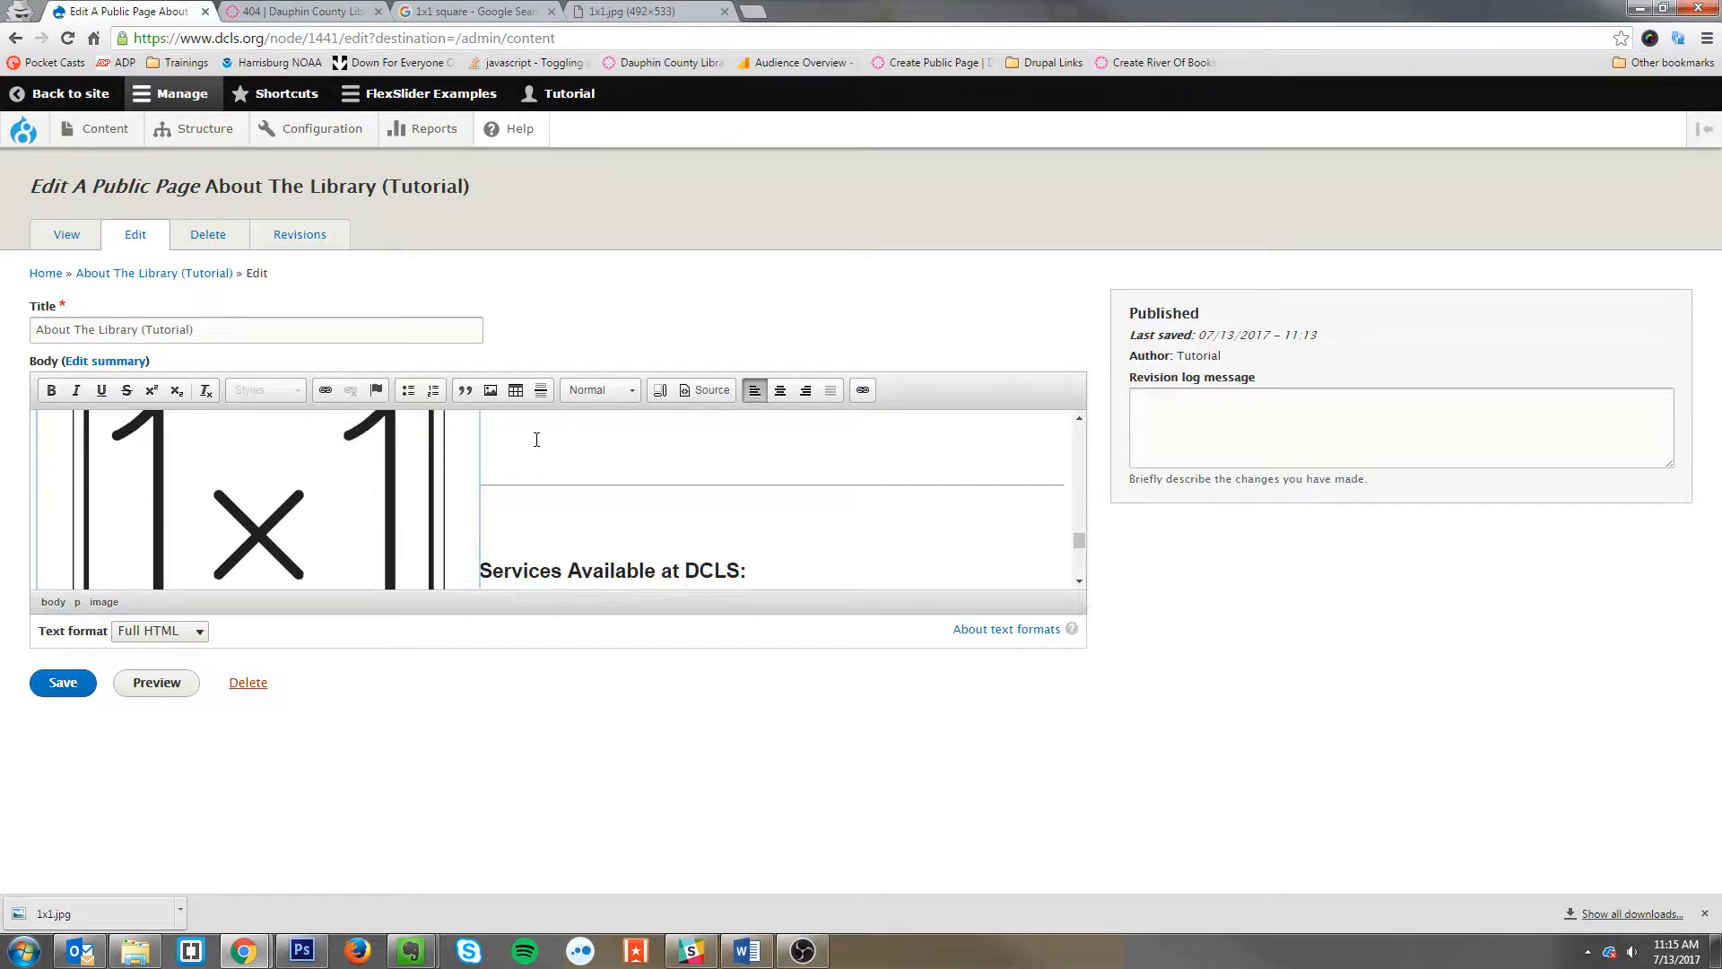
left_click(87, 681)
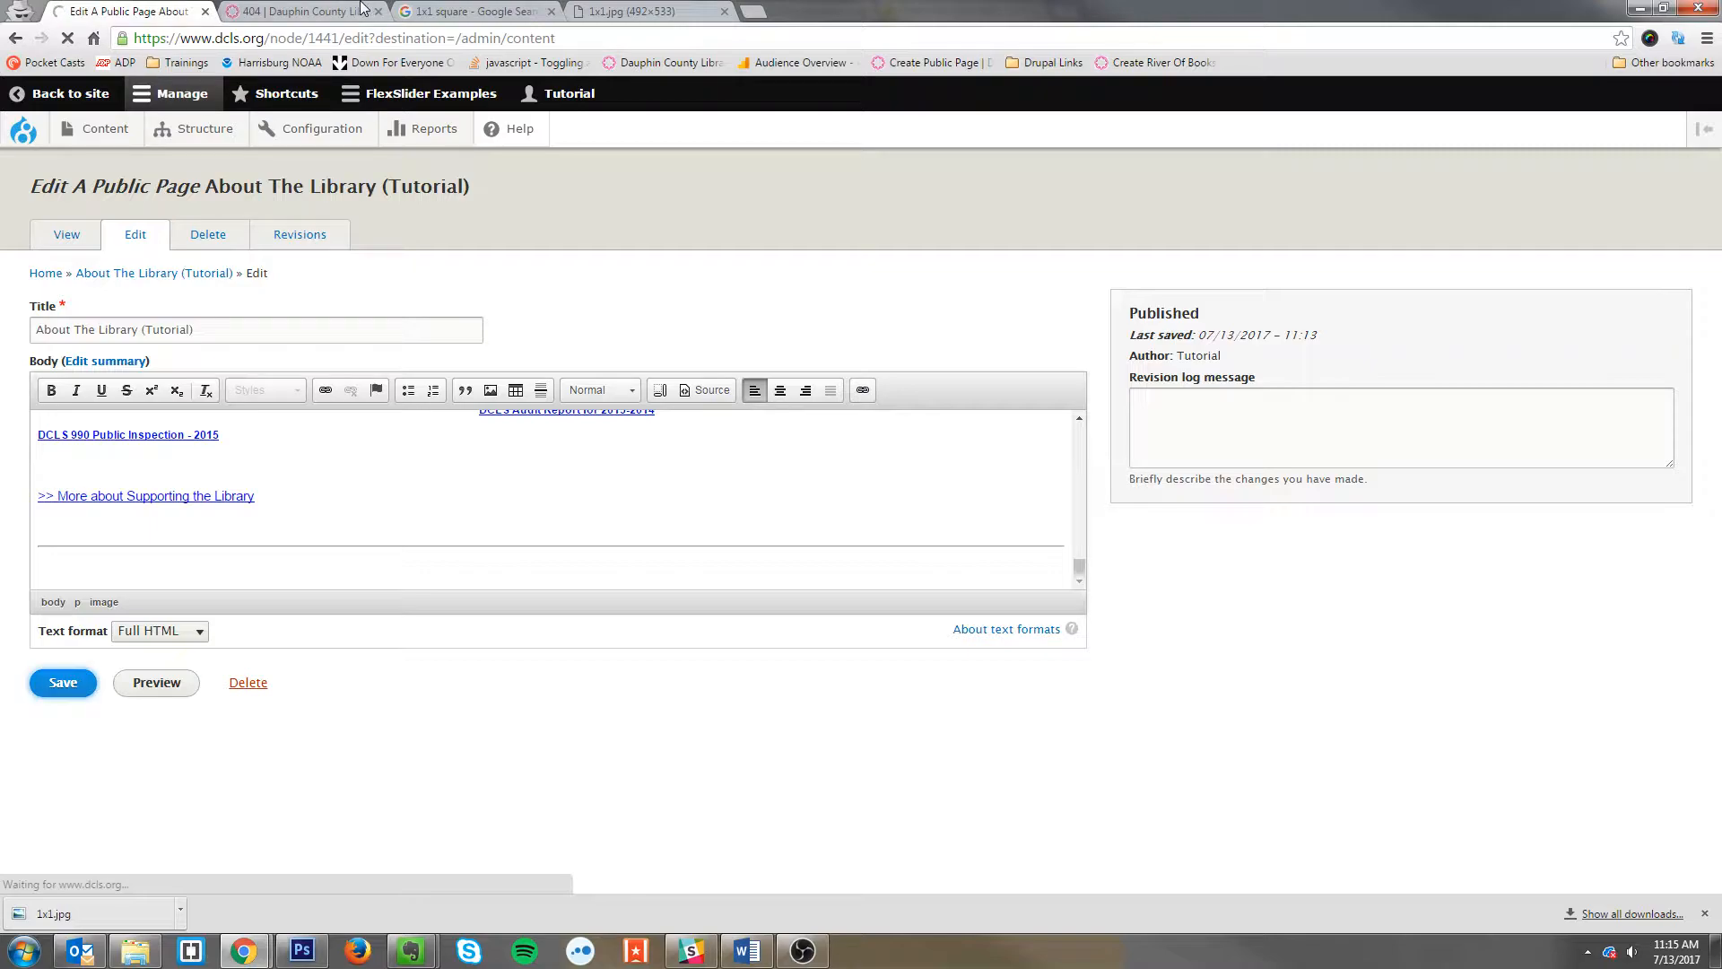
Step: Reload the live page, scroll to the replaced image, and return to the content list tab
key("ctrl+Tab")
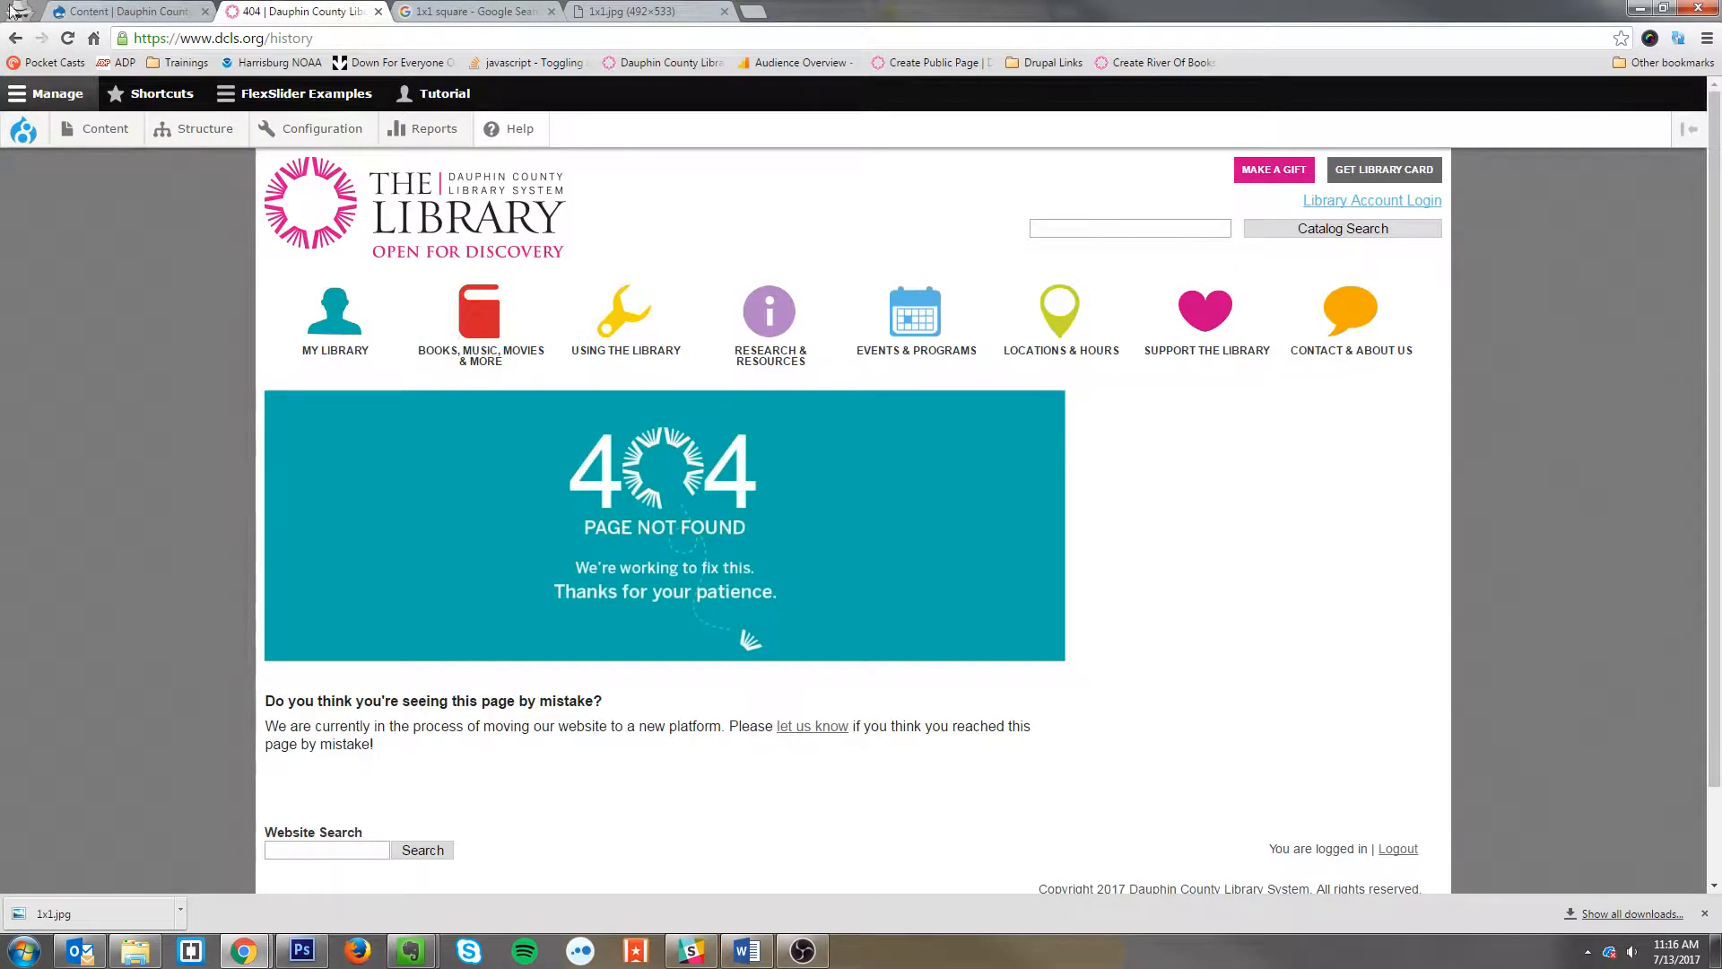
left_click(67, 38)
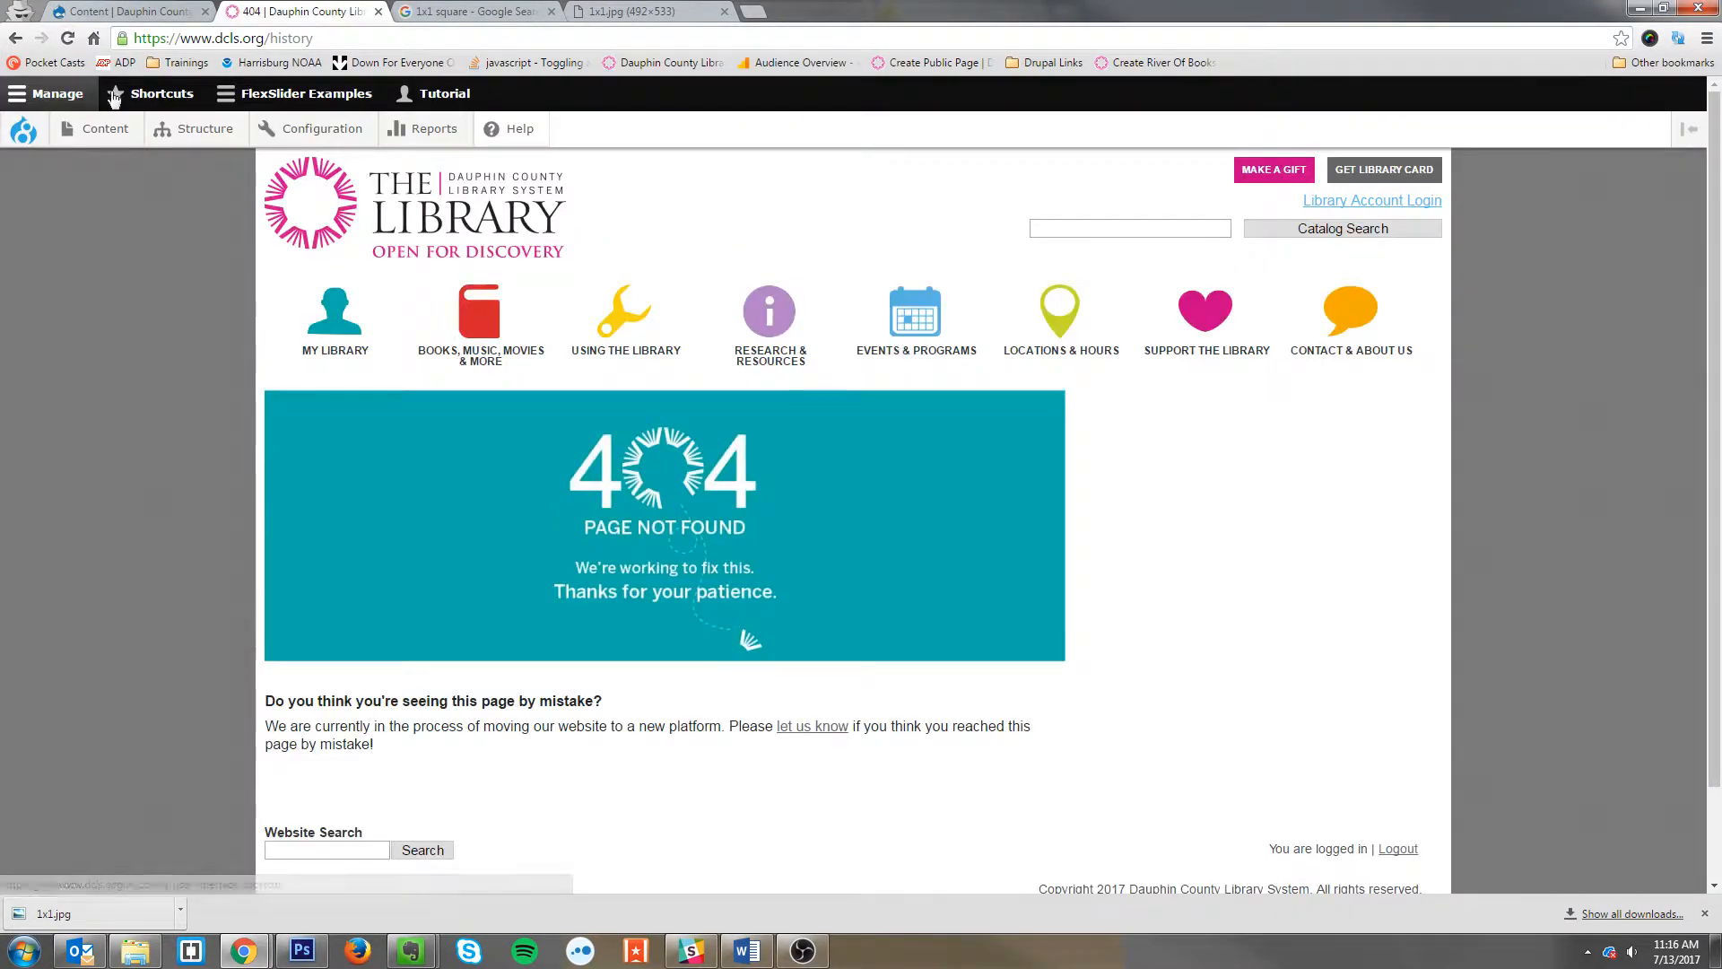
left_click(17, 41)
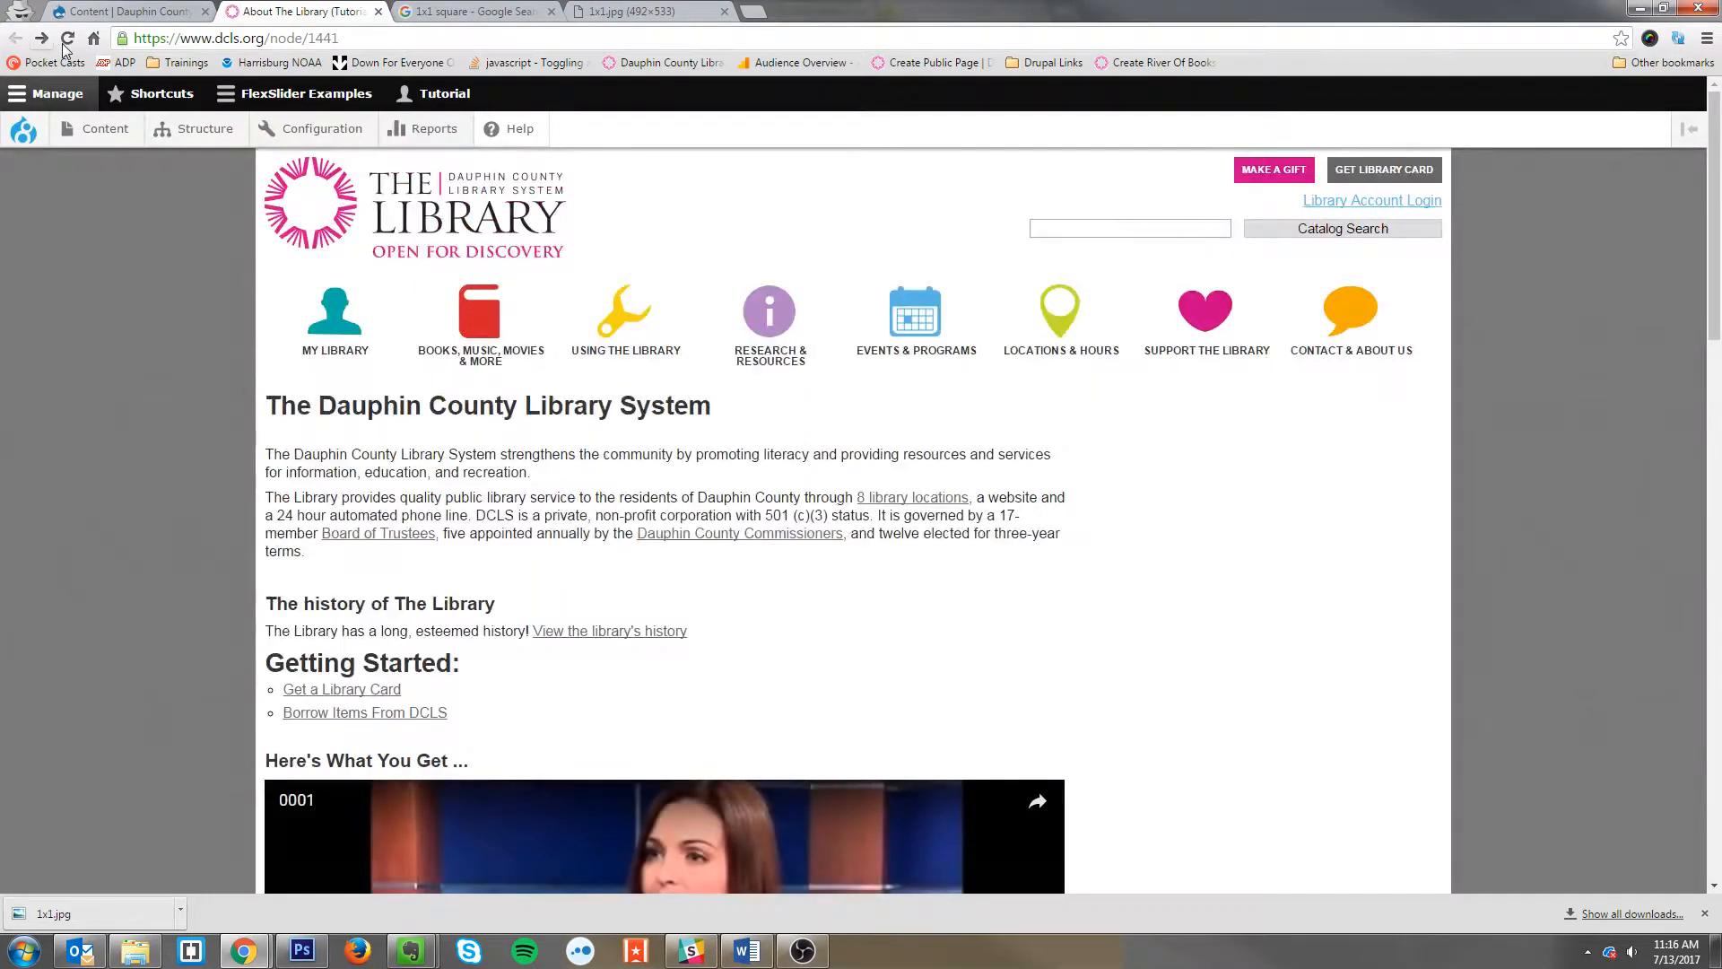
scroll(804, 583, "down", 10)
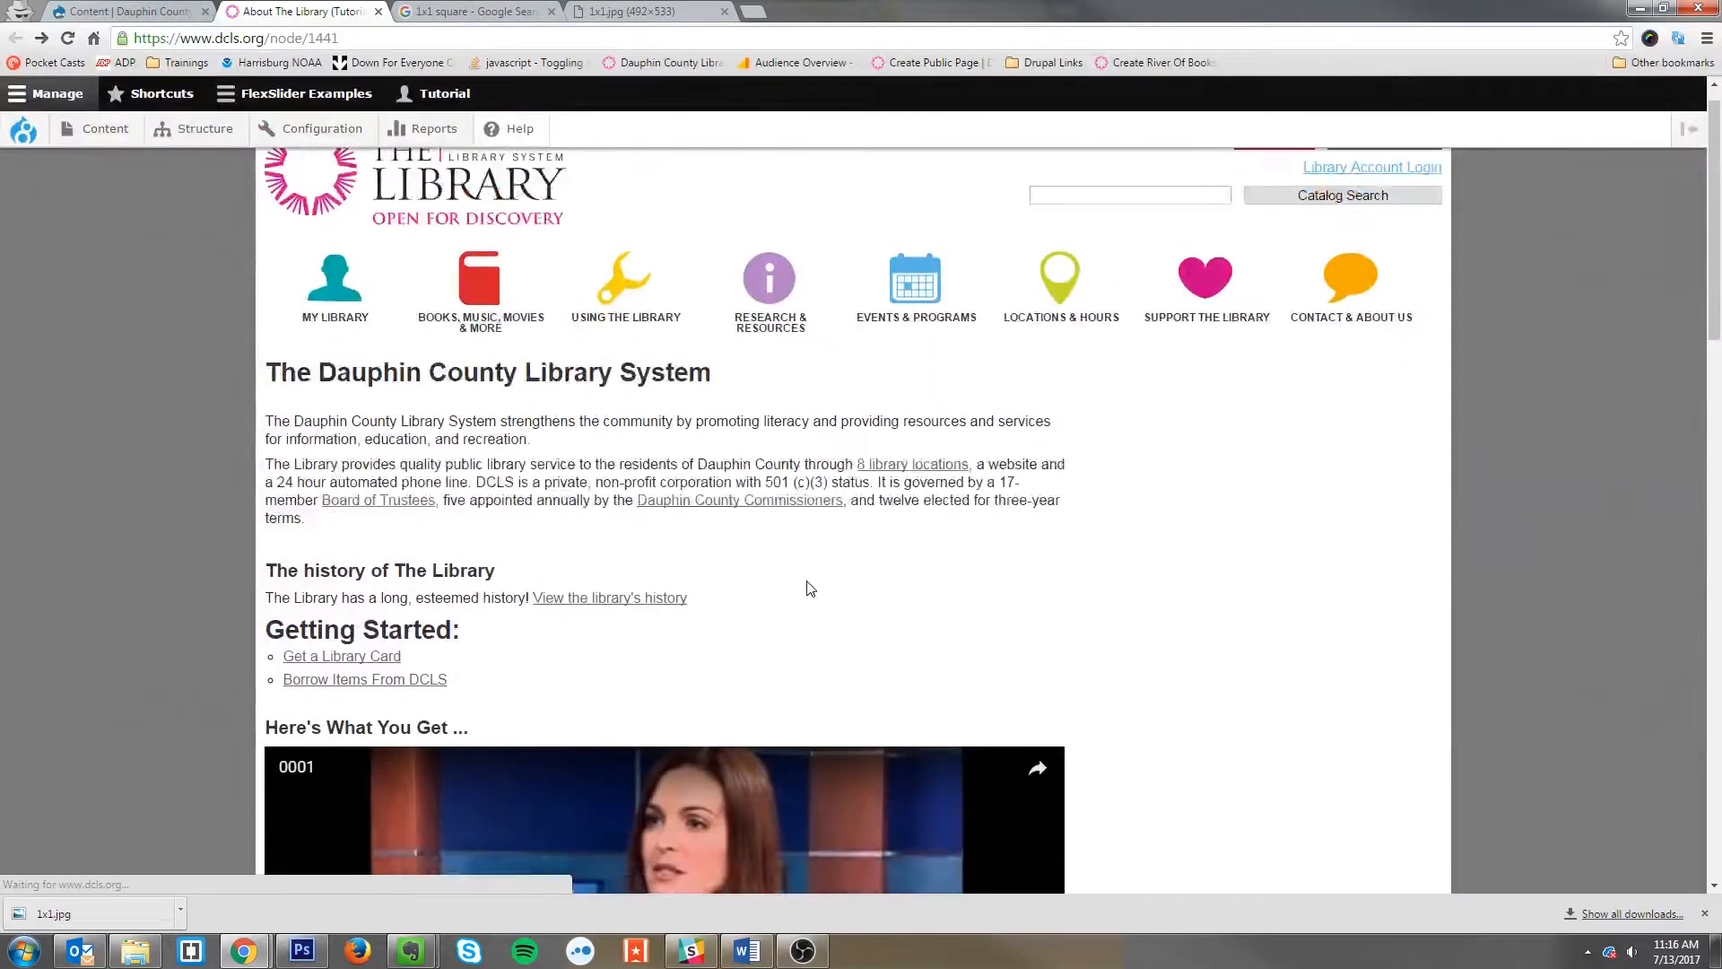
scroll(560, 793, "down", 3)
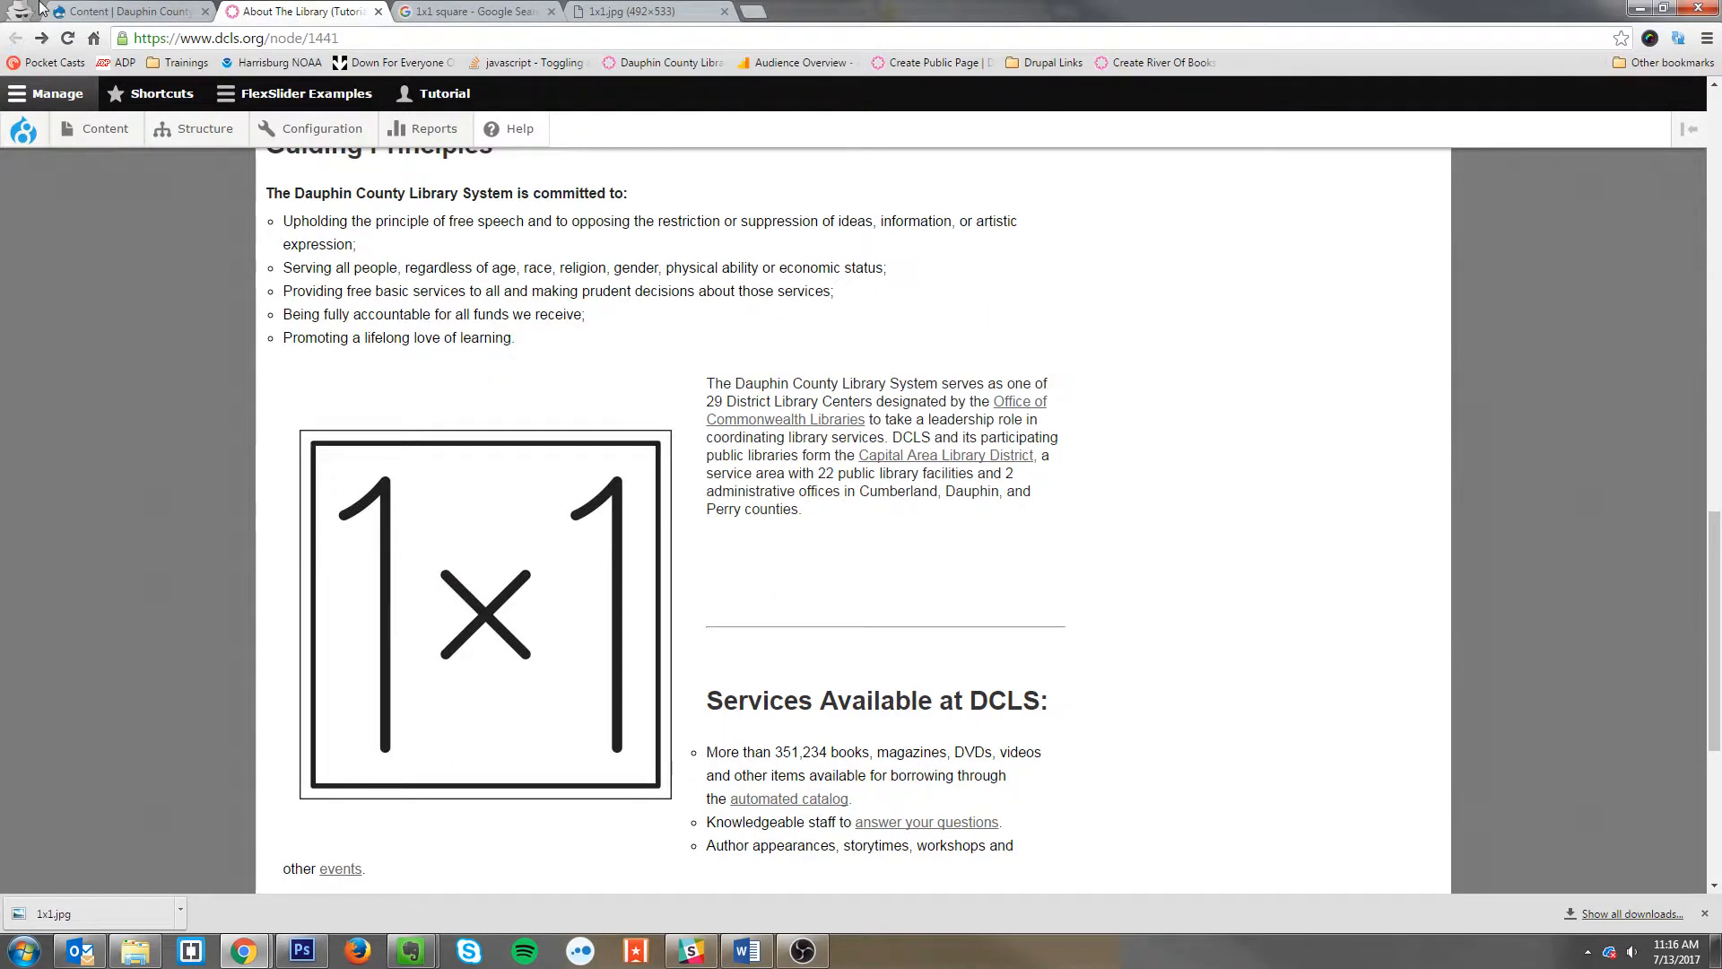
left_click(88, 11)
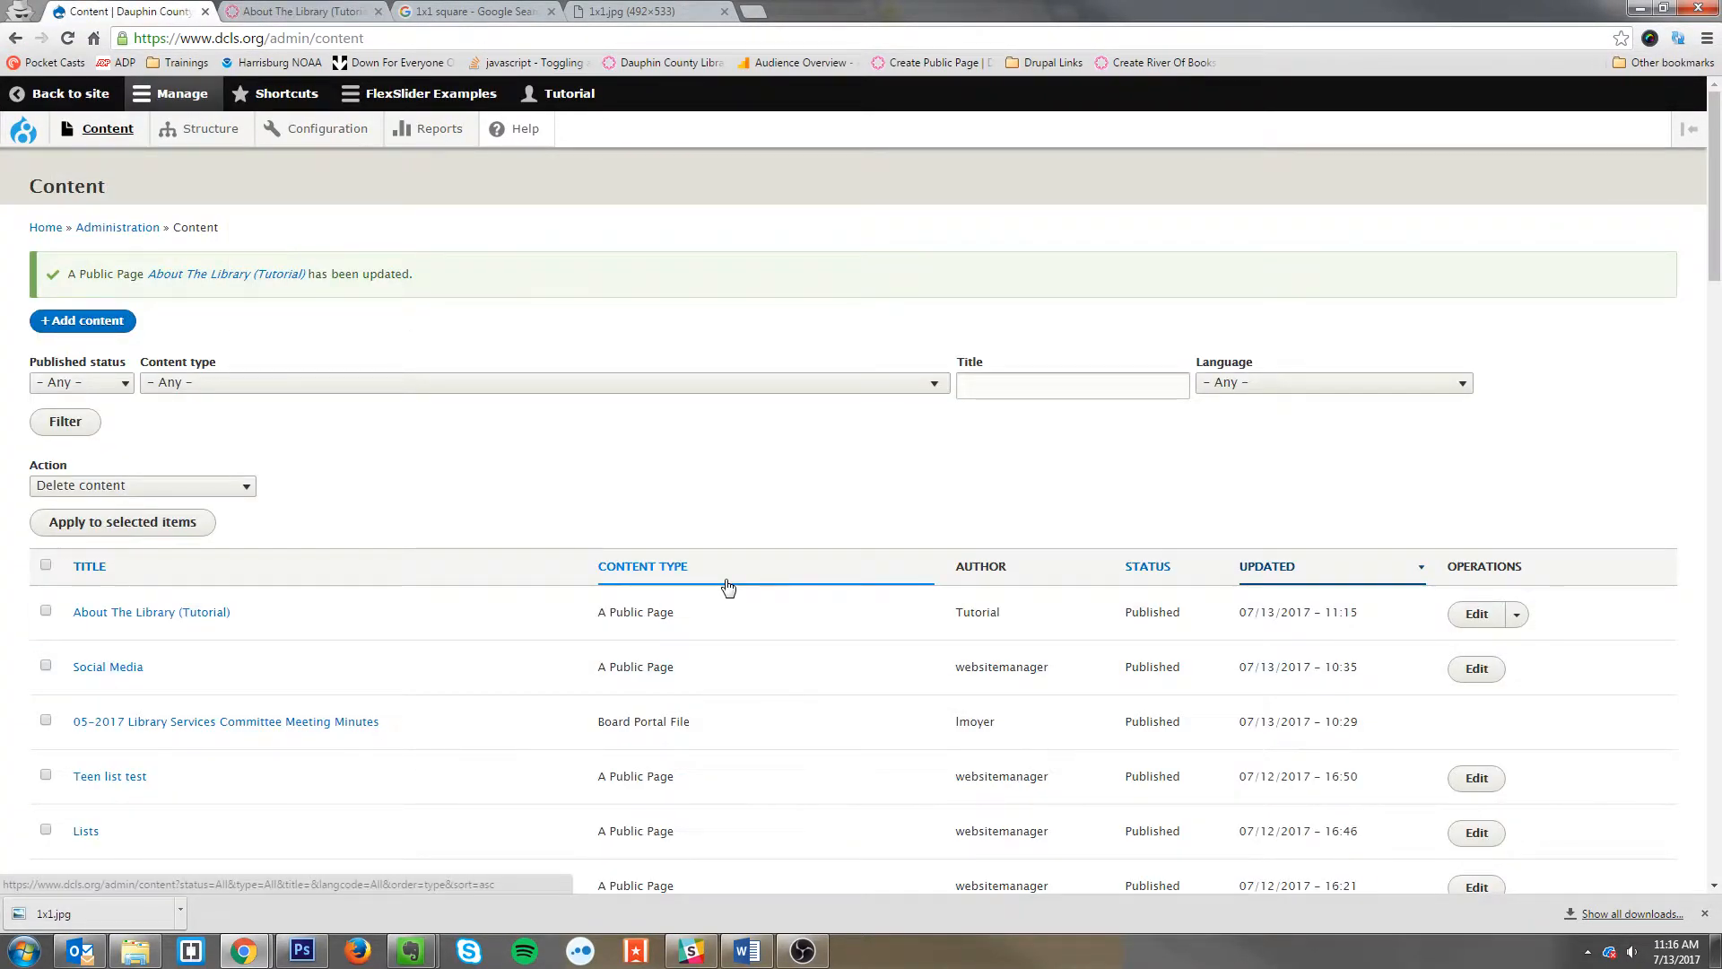